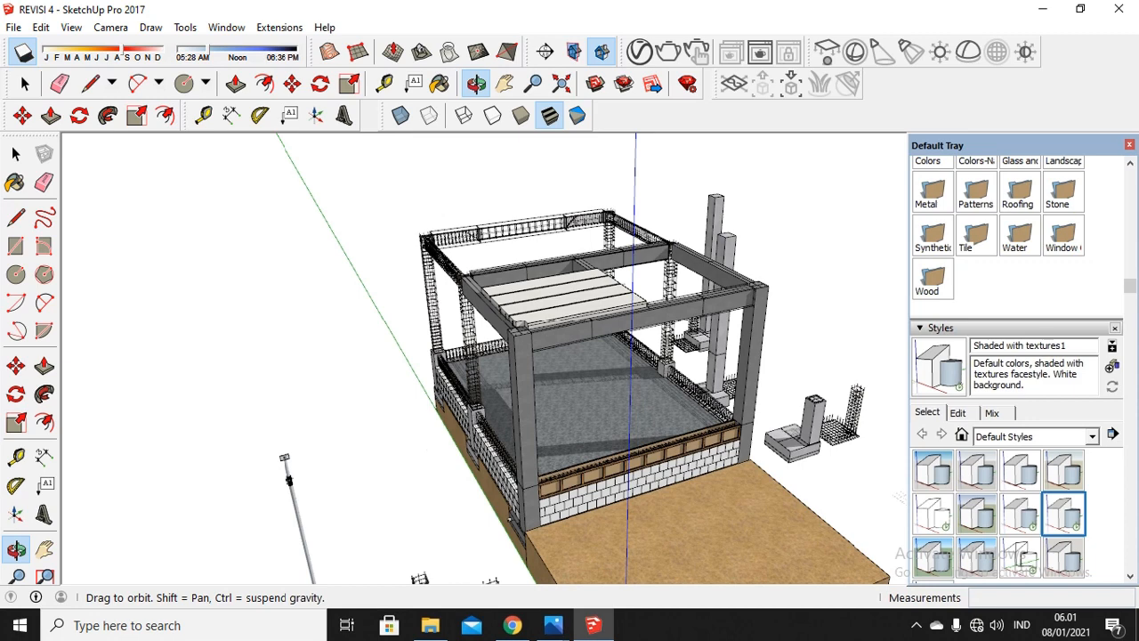
# Examine the building's concrete frame, floor slab, block foundation walls and corner footing from several angles
pyautogui.moveTo(456, 256); pyautogui.dragTo(626, 482)
pyautogui.scroll(4, 617, 458)
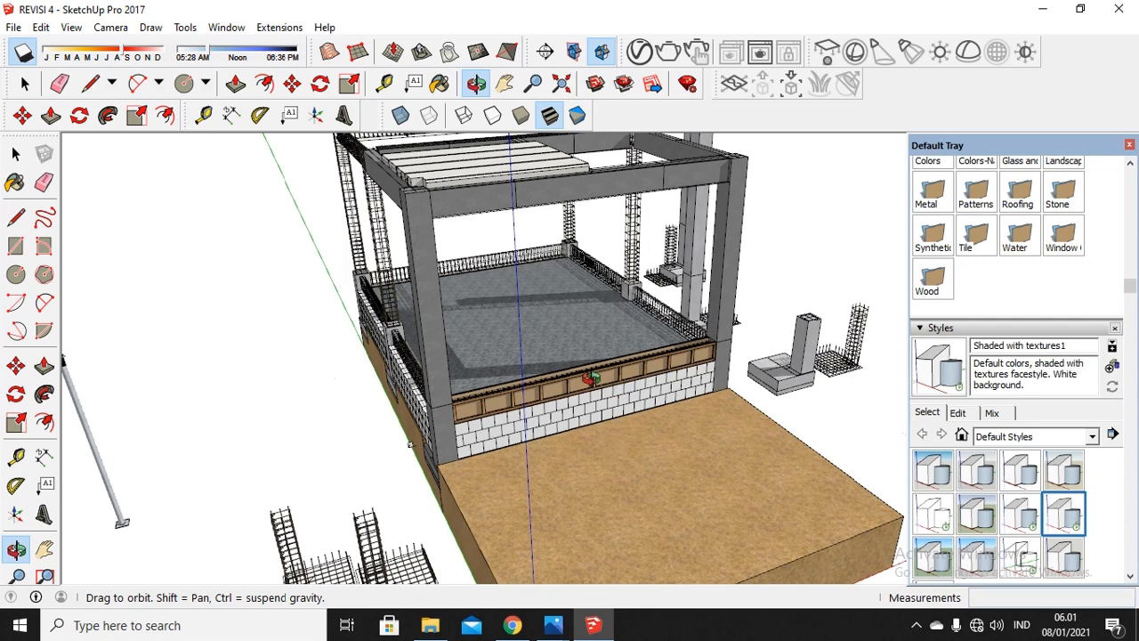
pyautogui.moveTo(634, 424)
pyautogui.mouseDown()
pyautogui.moveTo(618, 407)
pyautogui.moveTo(638, 424)
pyautogui.mouseUp()
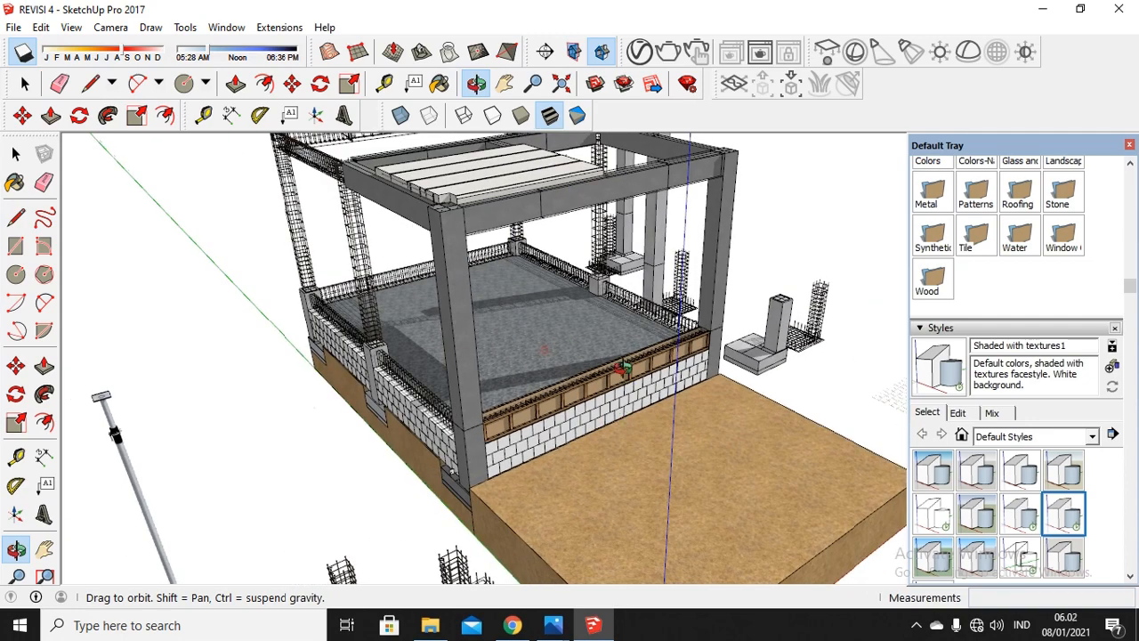
pyautogui.moveTo(624, 369); pyautogui.dragTo(674, 374)
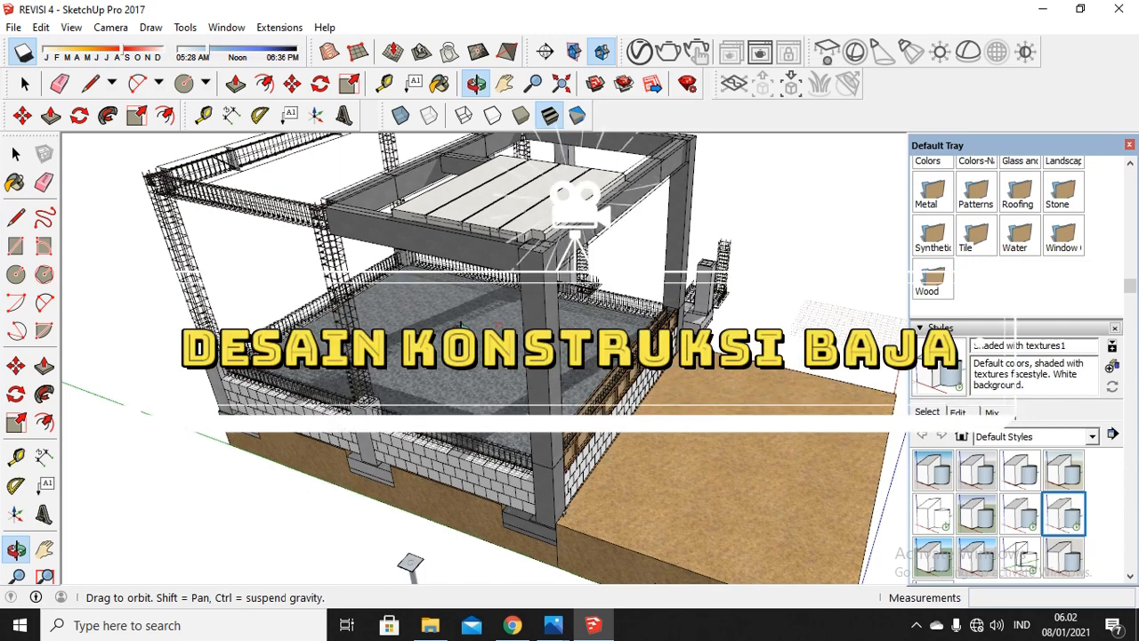
pyautogui.moveTo(500, 333); pyautogui.dragTo(405, 331)
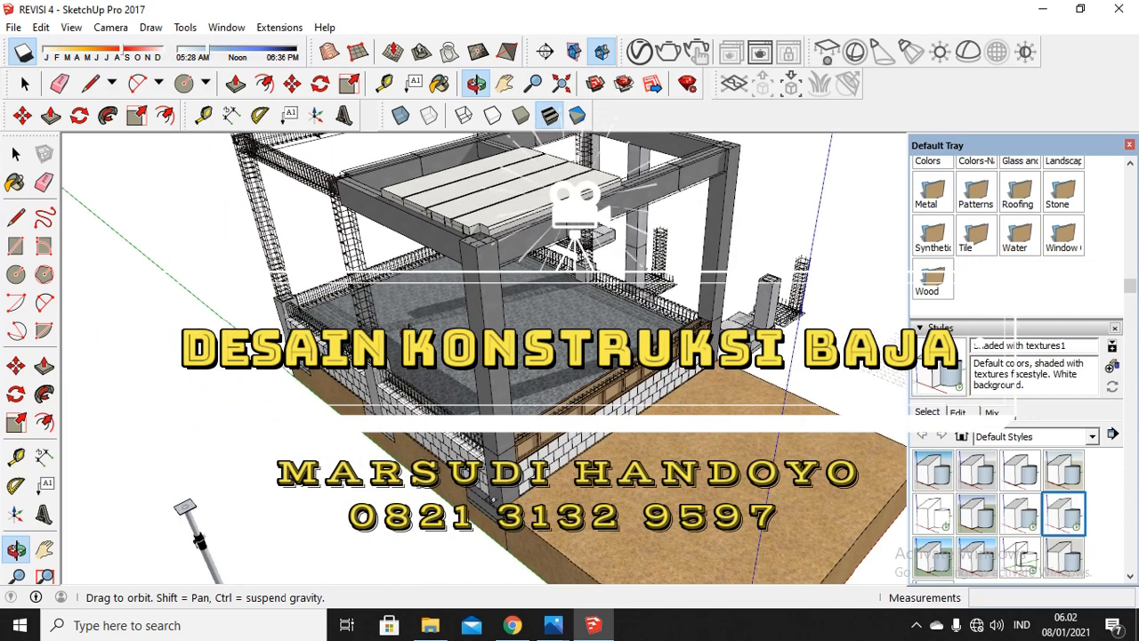
pyautogui.scroll(2, 594, 396)
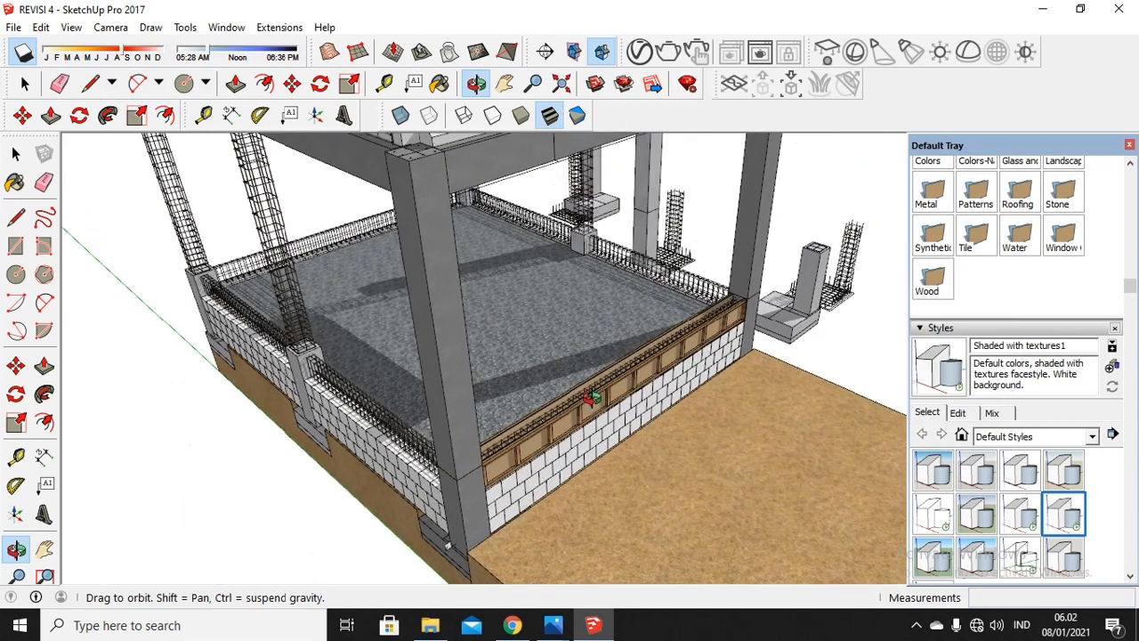
pyautogui.moveTo(598, 394); pyautogui.dragTo(574, 386)
pyautogui.scroll(-1, 564, 399)
pyautogui.scroll(-5, 563, 401)
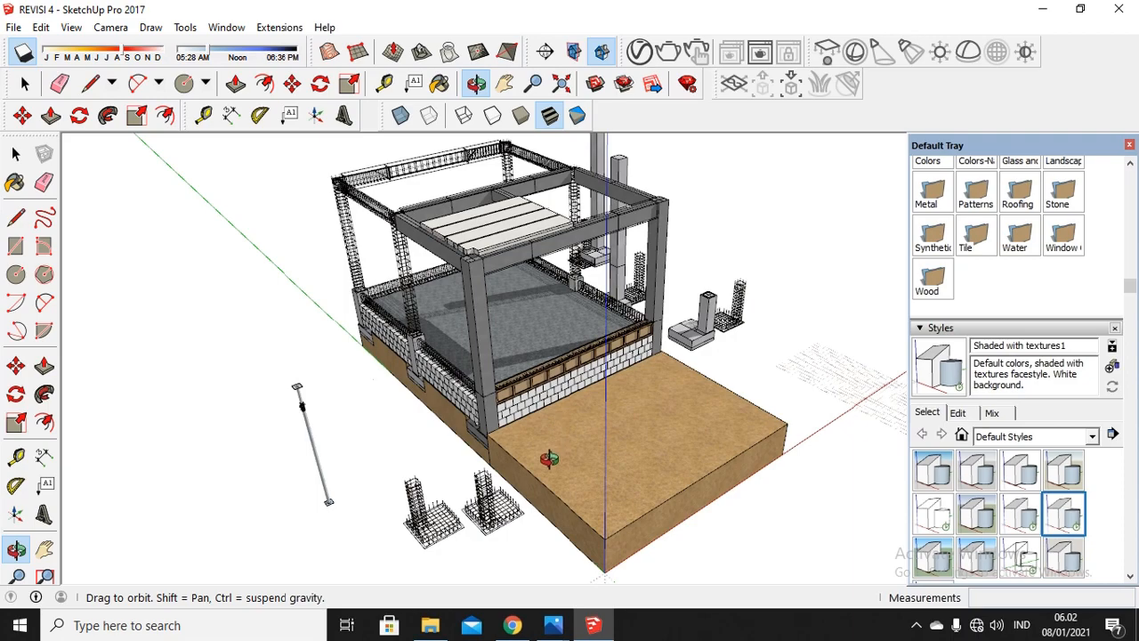
pyautogui.scroll(6, 514, 433)
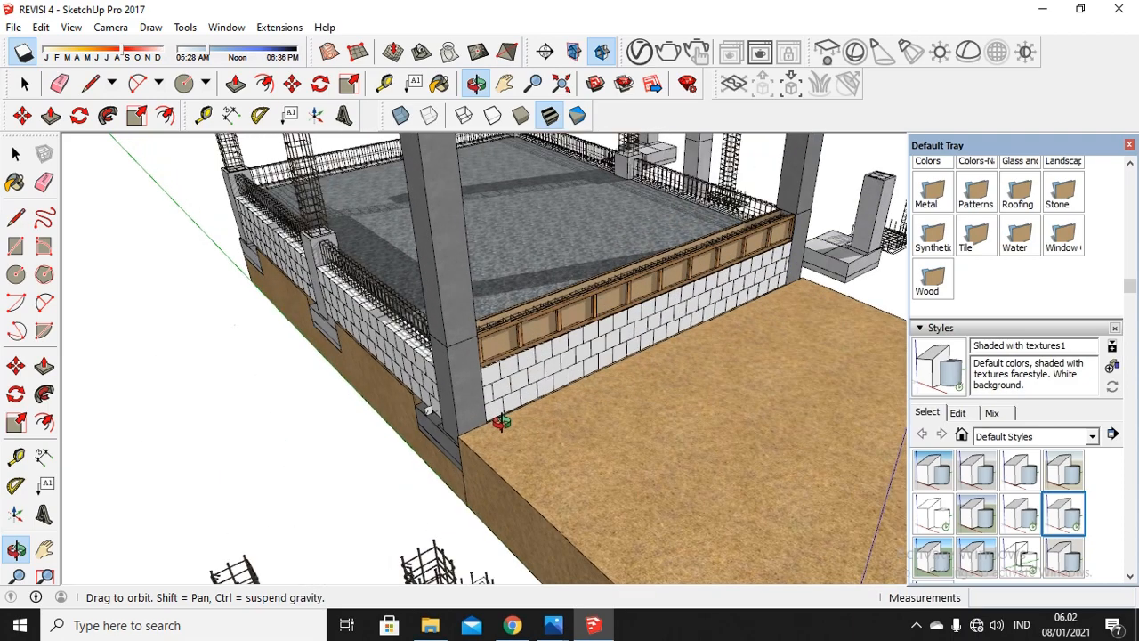
pyautogui.moveTo(501, 422); pyautogui.dragTo(632, 460)
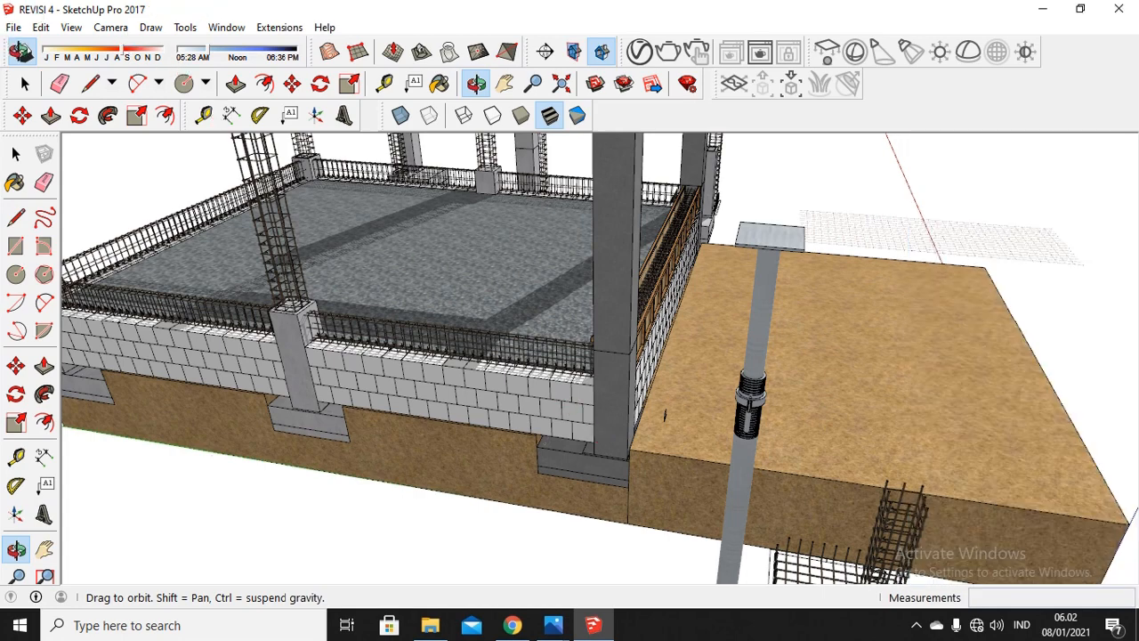
# Turn off shadows and move the corner concrete footing 3601 mm out from the building
pyautogui.click(21, 53)
pyautogui.scroll(4, 604, 447)
pyautogui.scroll(5, 642, 448)
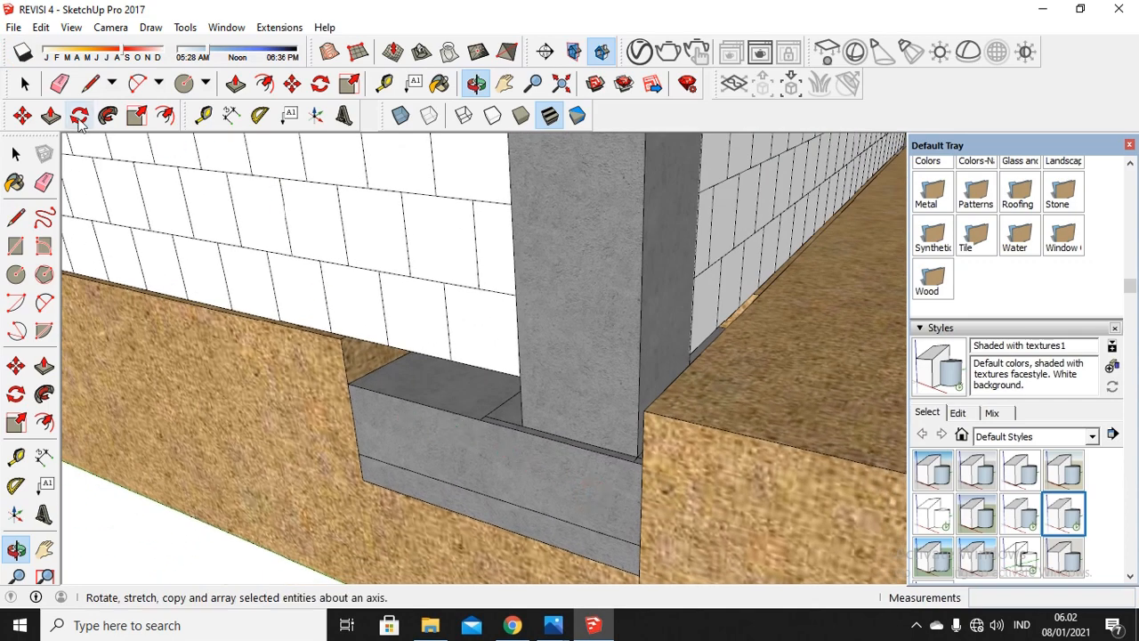
pyautogui.click(25, 82)
pyautogui.click(564, 363)
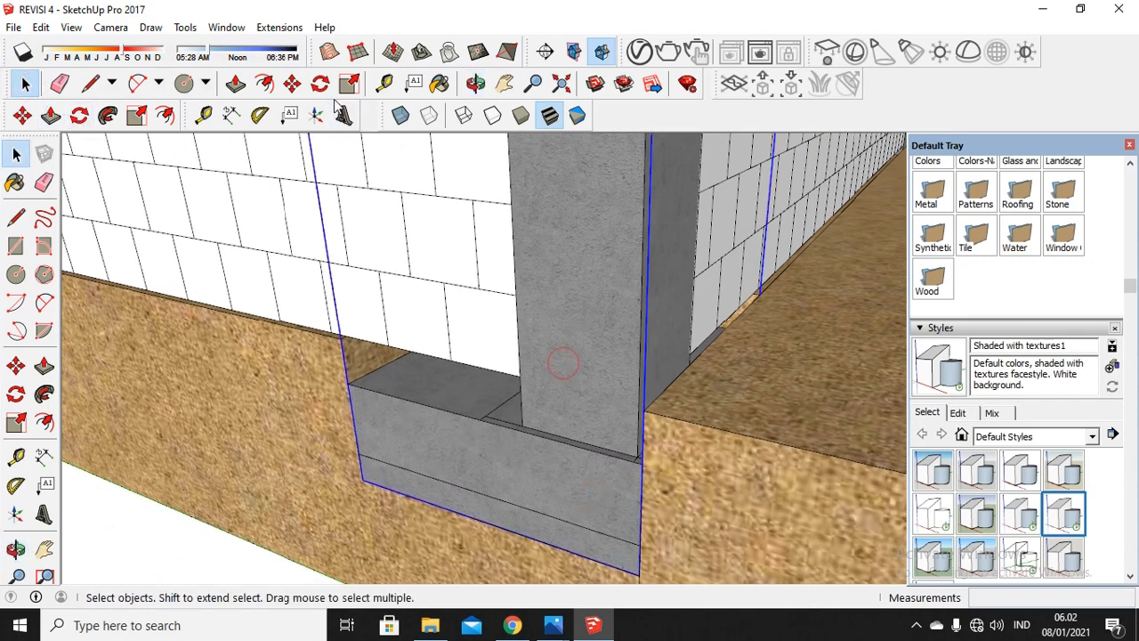
pyautogui.click(292, 82)
pyautogui.click(618, 335)
pyautogui.scroll(-8, 427, 454)
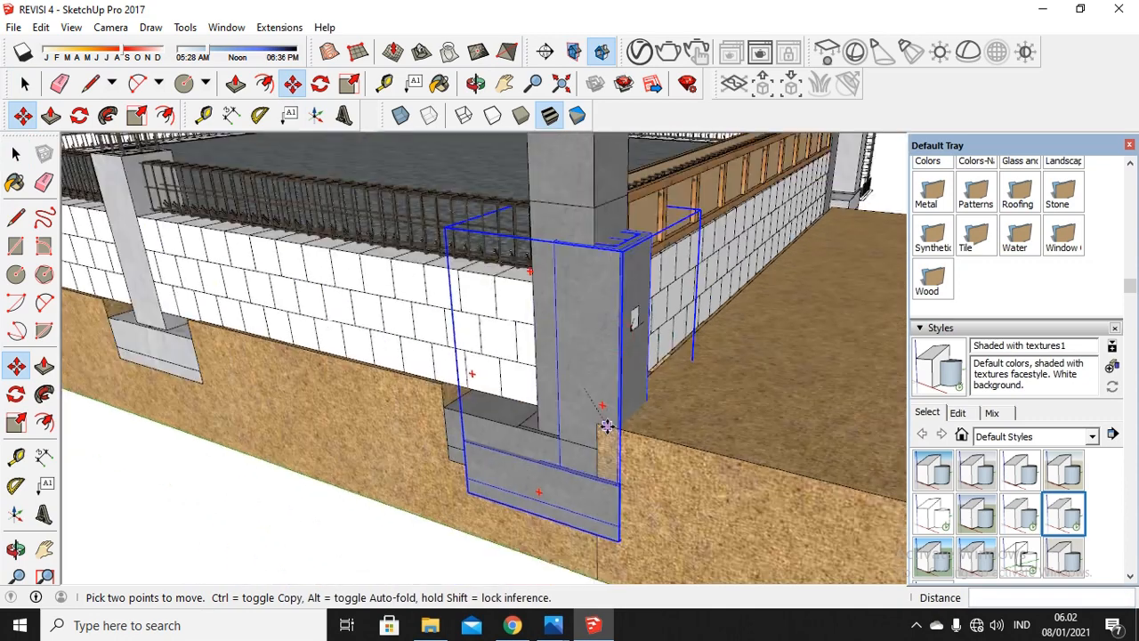
pyautogui.click(222, 461)
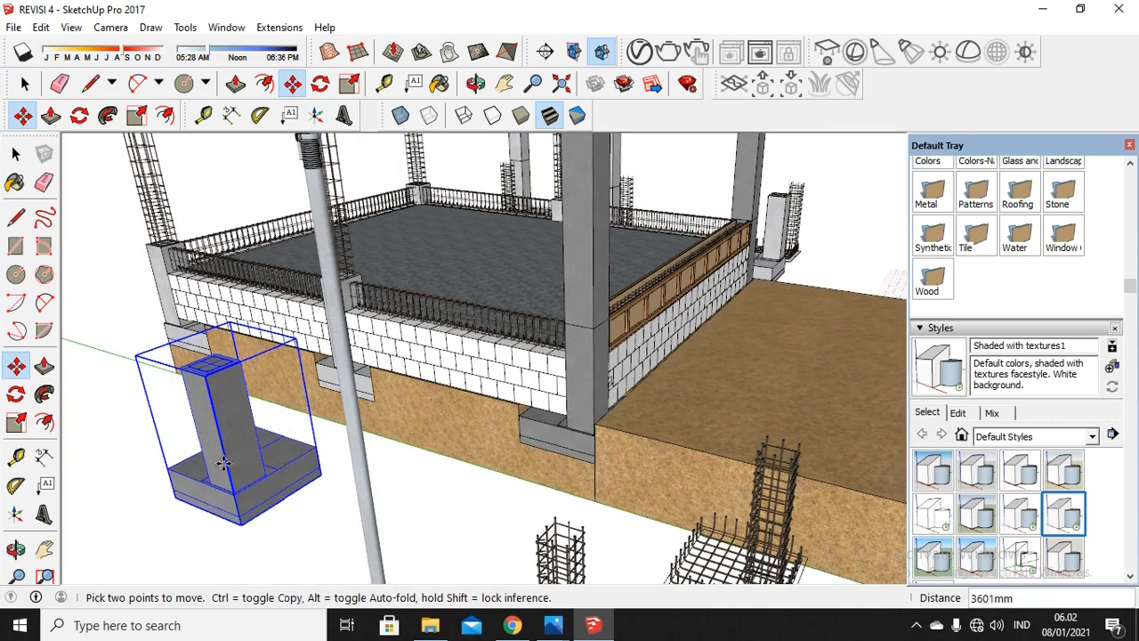
pyautogui.press('space')
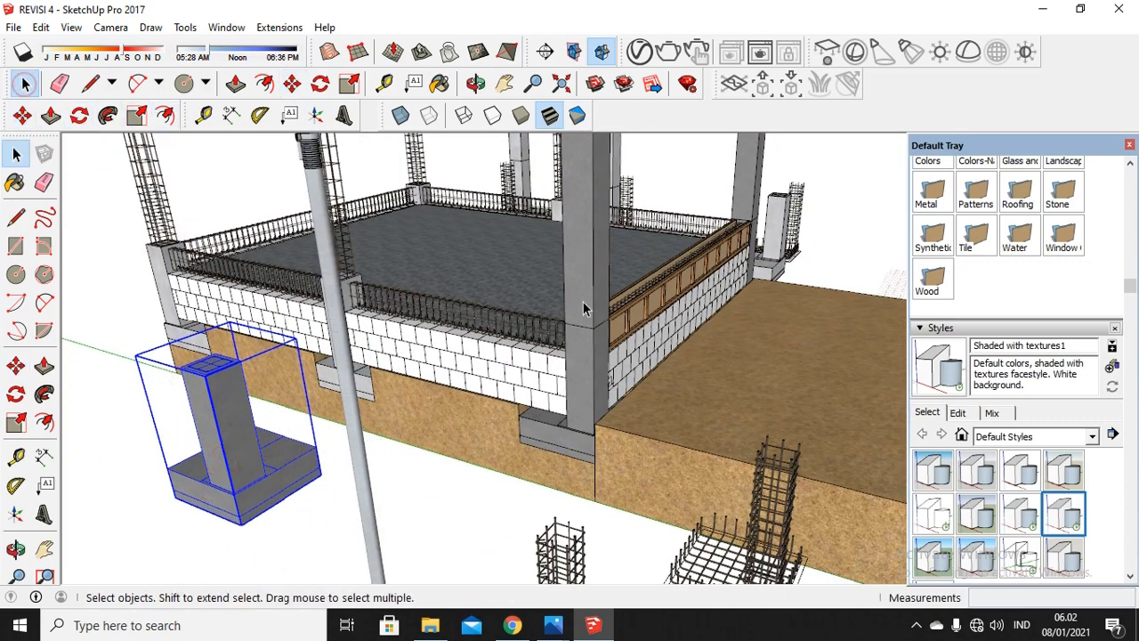
# Move the tall concrete corner column about 4 m out from the building, beyond the short footing
pyautogui.click(581, 305)
pyautogui.click(291, 86)
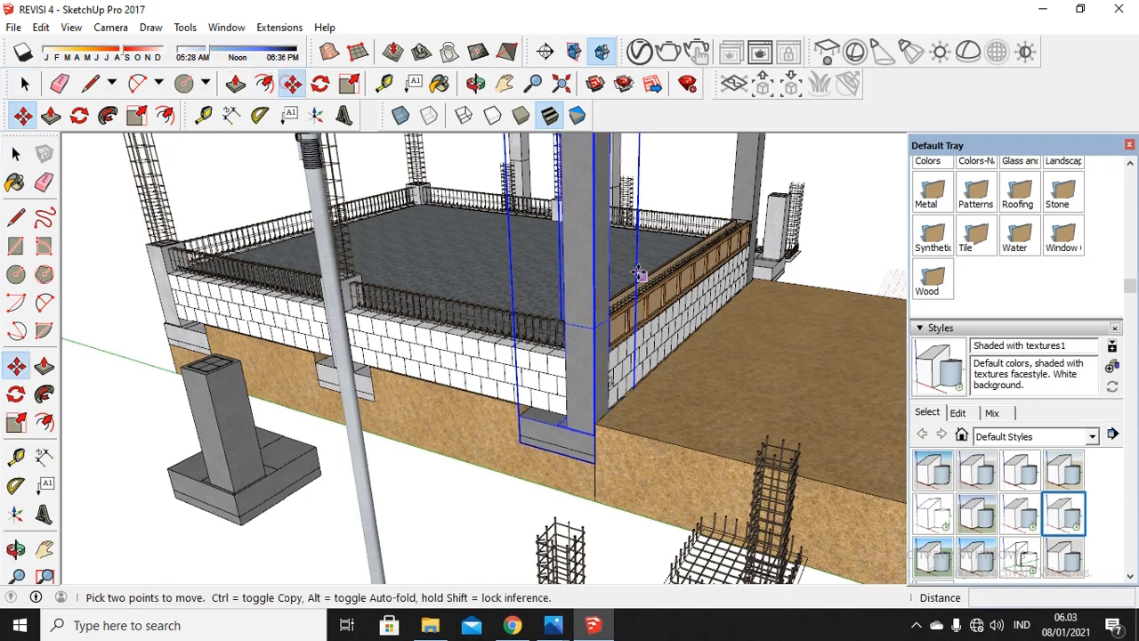
pyautogui.click(639, 272)
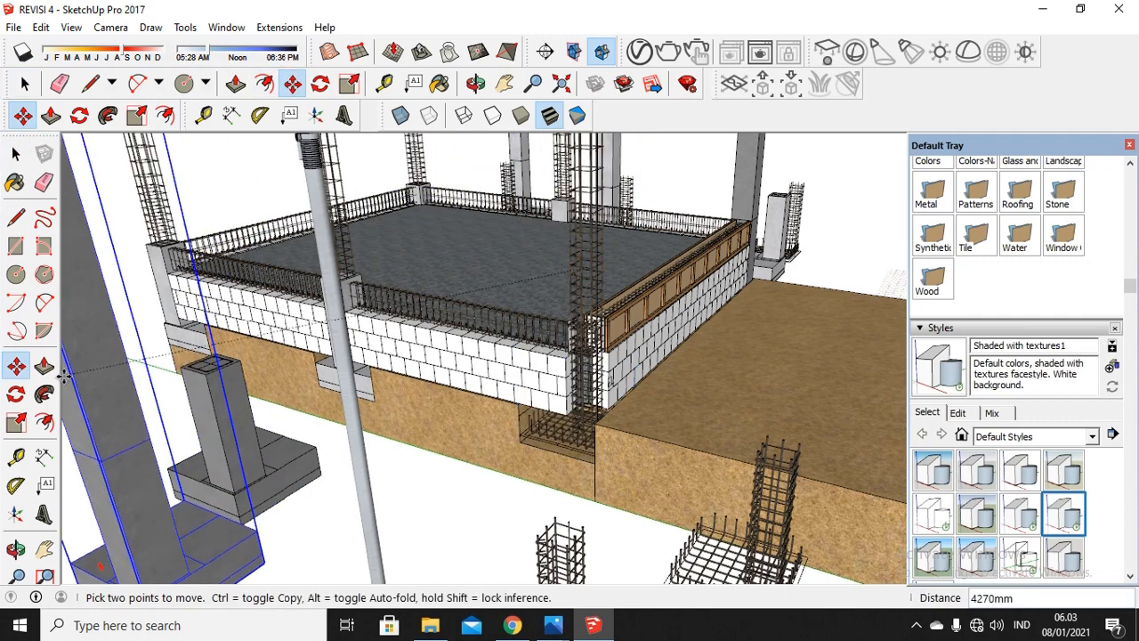
pyautogui.click(86, 355)
# Move the short concrete footing 3601 mm back into the building corner around the exposed reinforcement
pyautogui.scroll(4, 669, 476)
pyautogui.scroll(4, 527, 384)
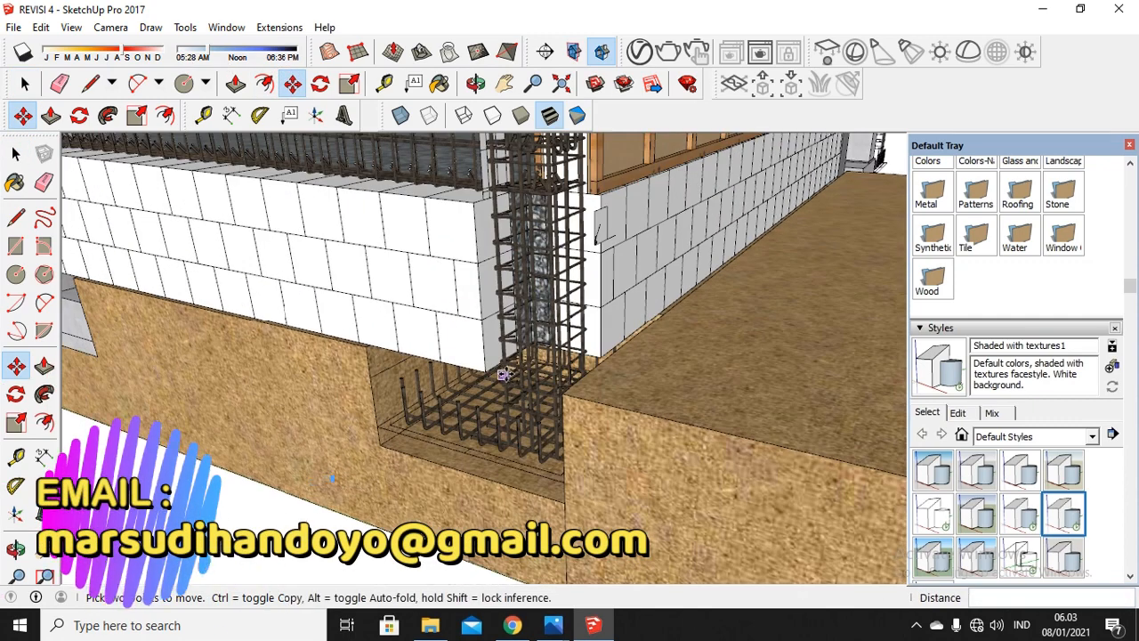
pyautogui.click(475, 82)
pyautogui.moveTo(474, 203); pyautogui.dragTo(472, 263)
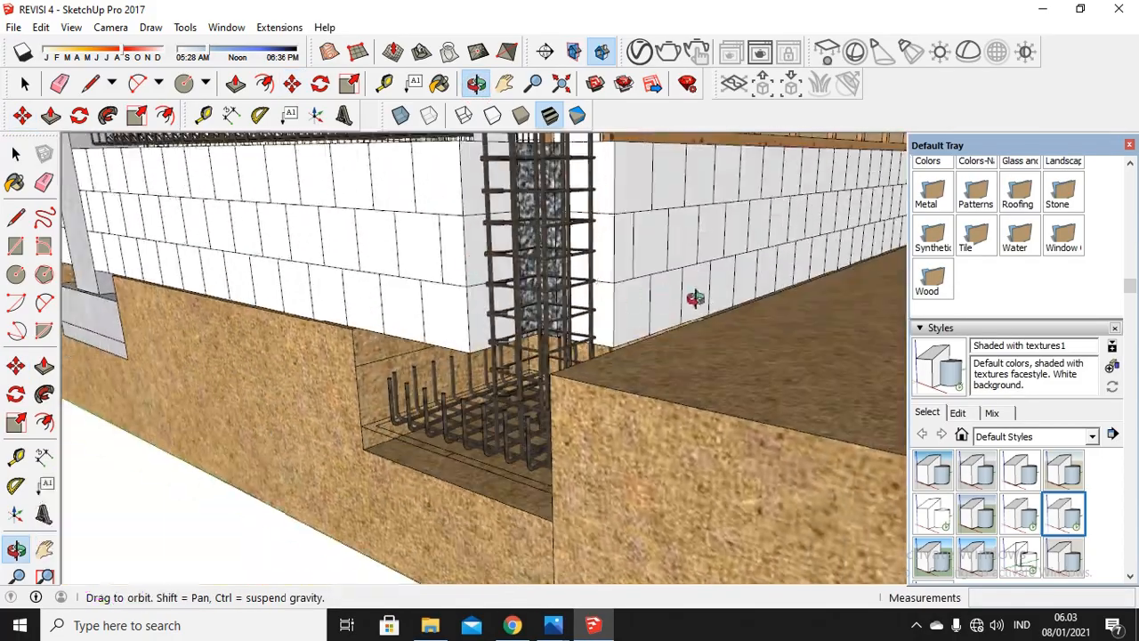
pyautogui.scroll(-5, 694, 300)
pyautogui.moveTo(694, 300); pyautogui.dragTo(628, 341)
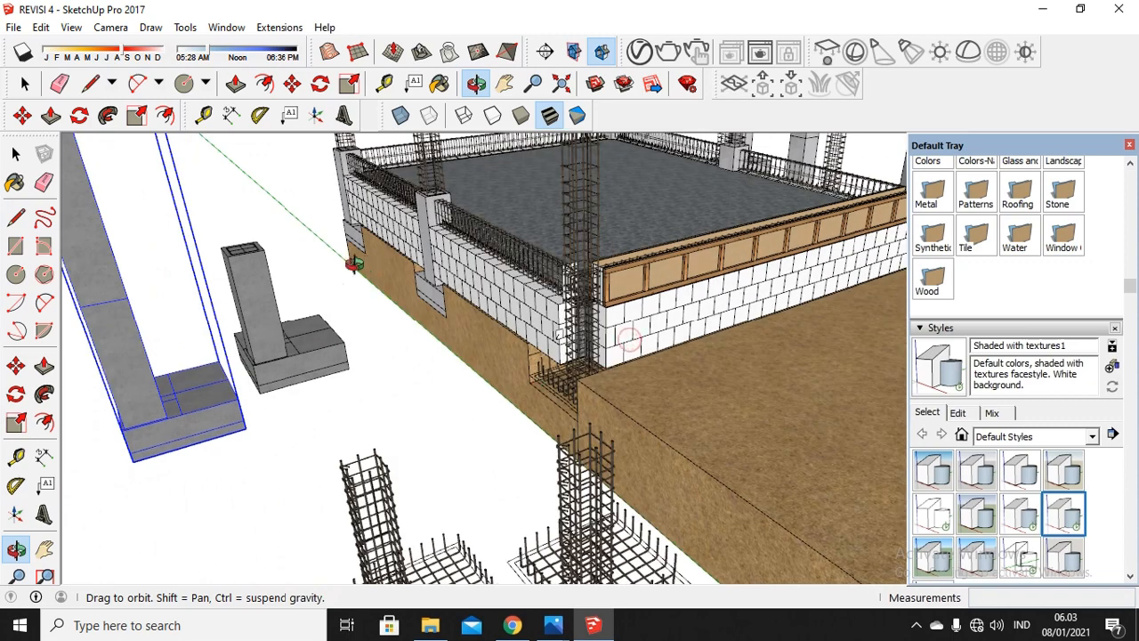
pyautogui.click(25, 83)
pyautogui.click(286, 388)
pyautogui.scroll(2, 287, 389)
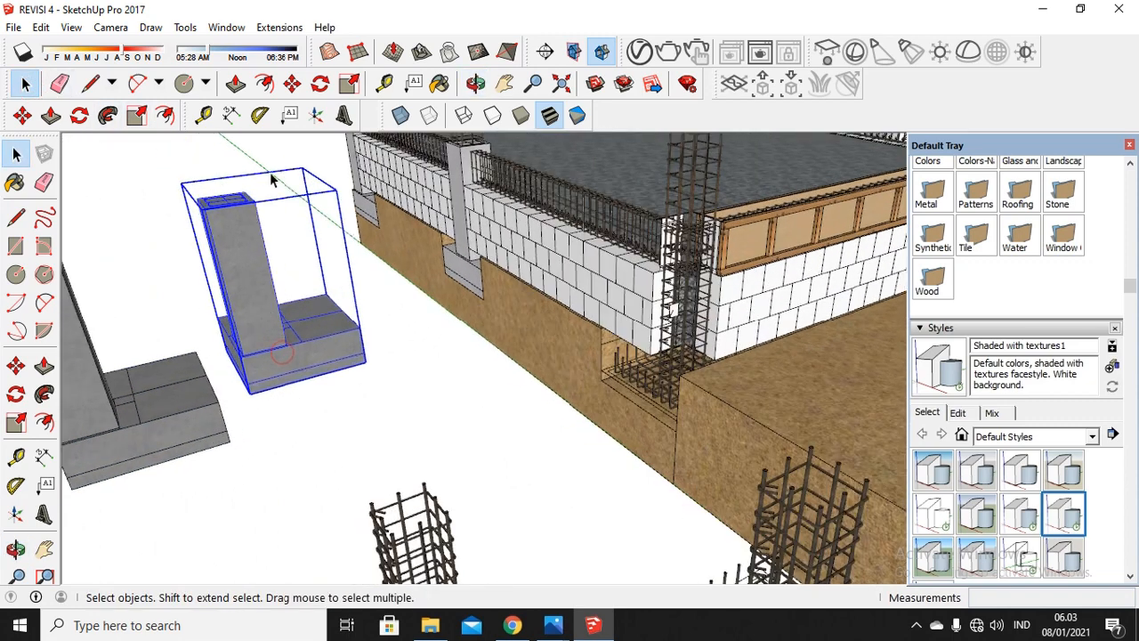
pyautogui.click(292, 83)
pyautogui.click(248, 397)
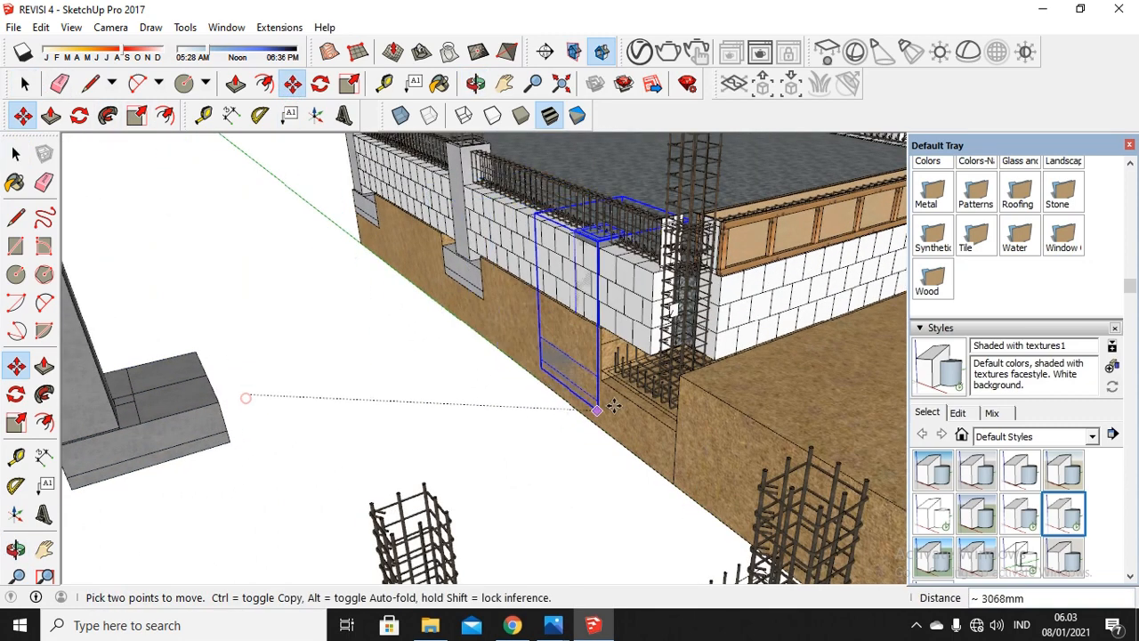
pyautogui.scroll(5, 610, 394)
pyautogui.click(717, 467)
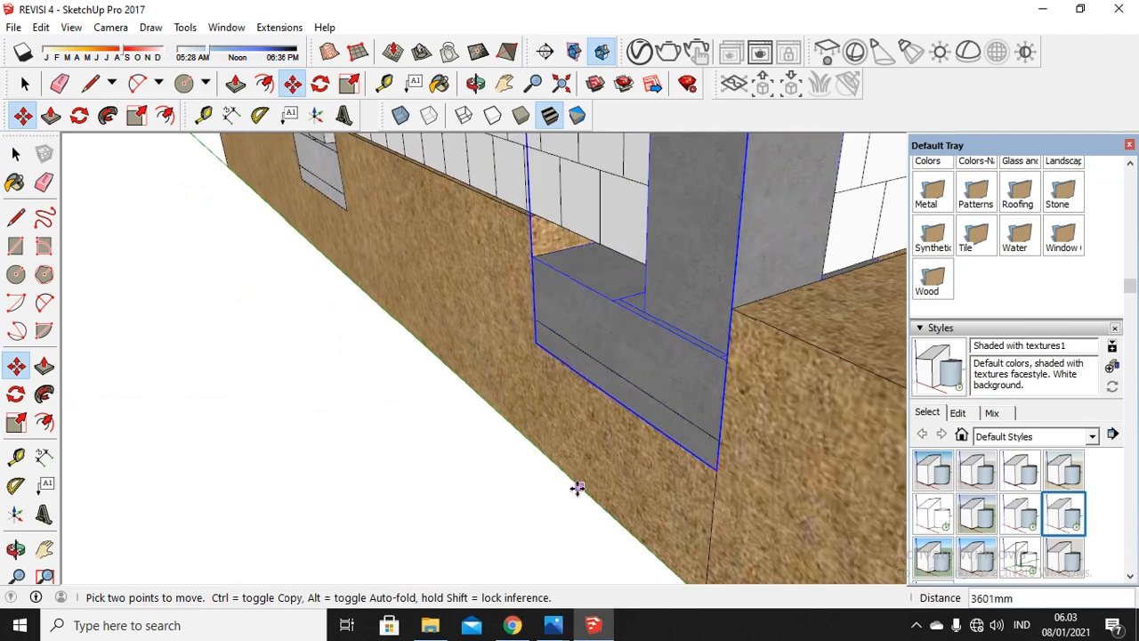
# Measure the height of the corner footing's base at its outer edge
pyautogui.scroll(-5, 599, 473)
pyautogui.scroll(2, 731, 265)
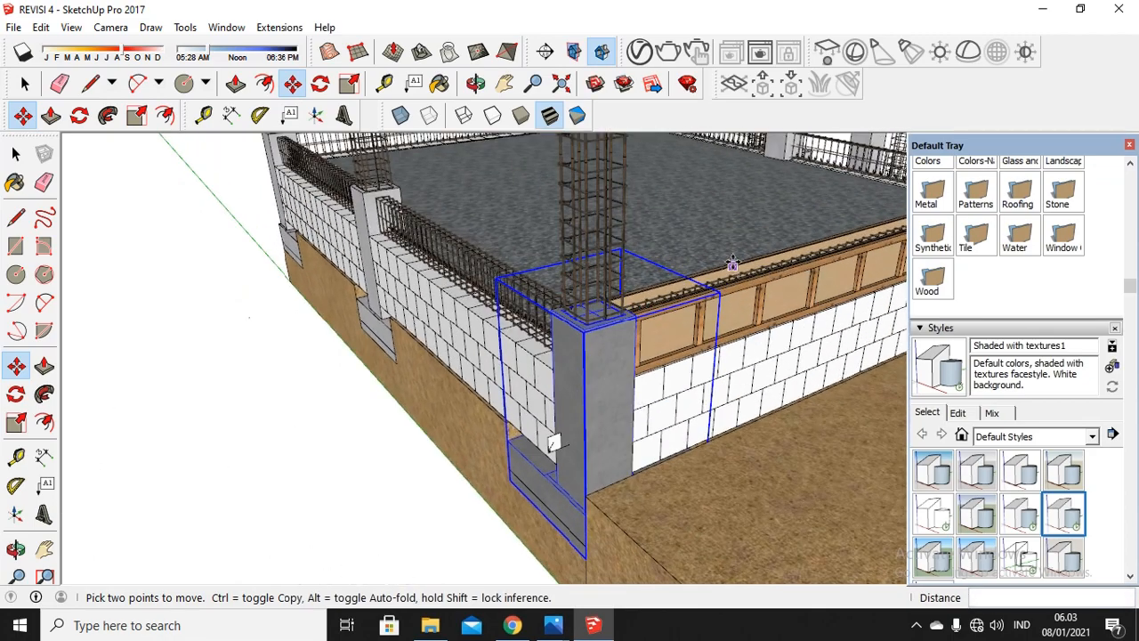
pyautogui.click(475, 82)
pyautogui.moveTo(550, 401); pyautogui.dragTo(537, 176)
pyautogui.scroll(4, 742, 537)
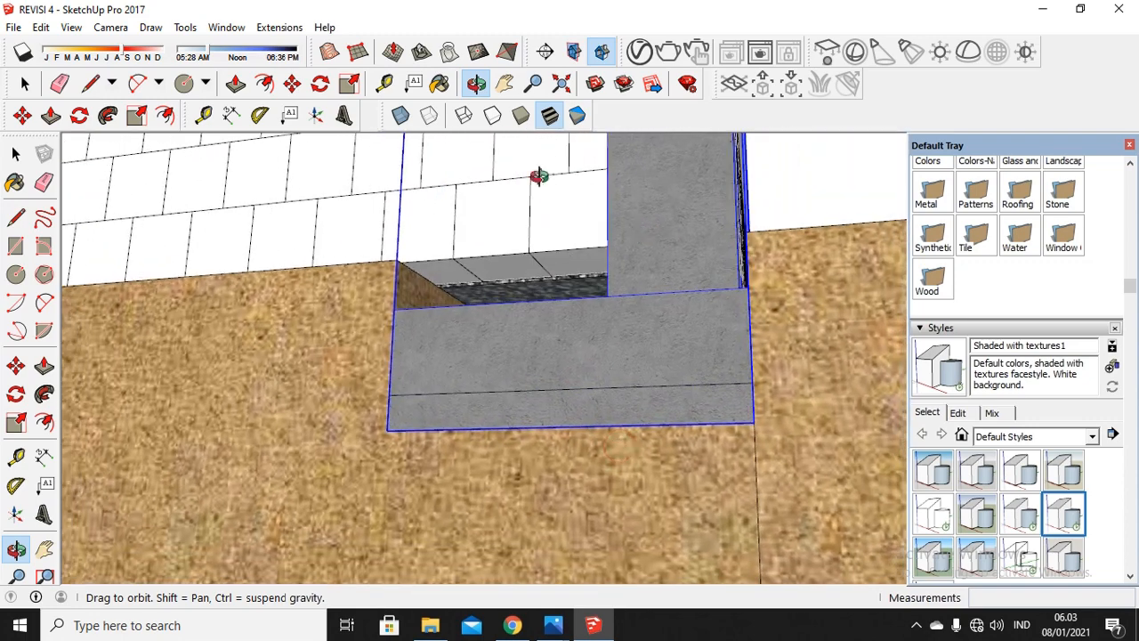
pyautogui.click(384, 83)
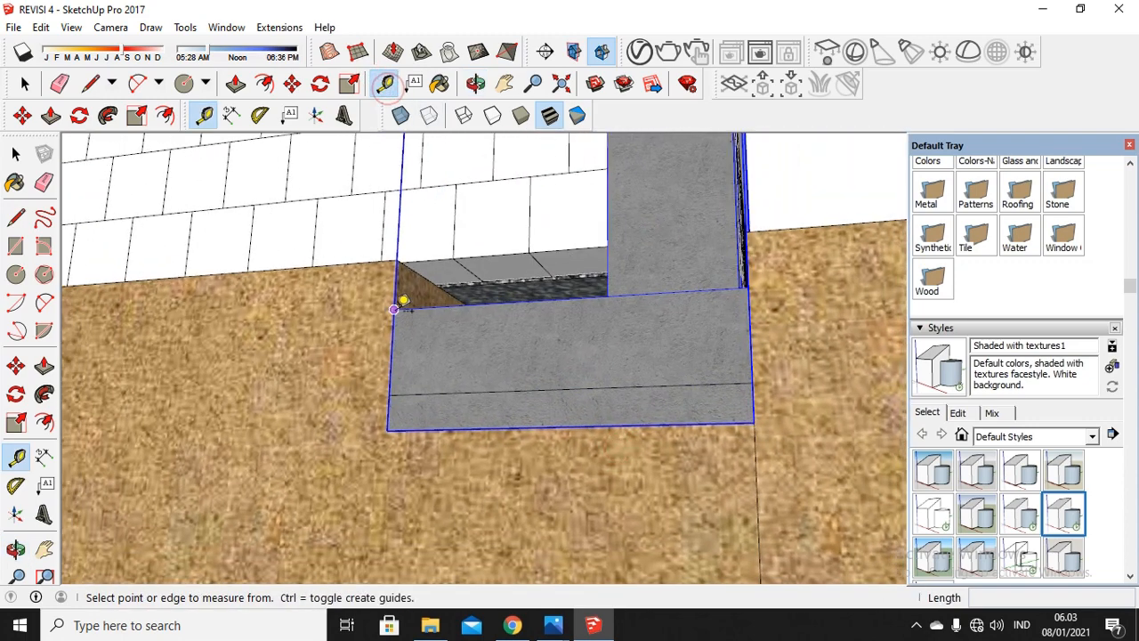
pyautogui.click(395, 310)
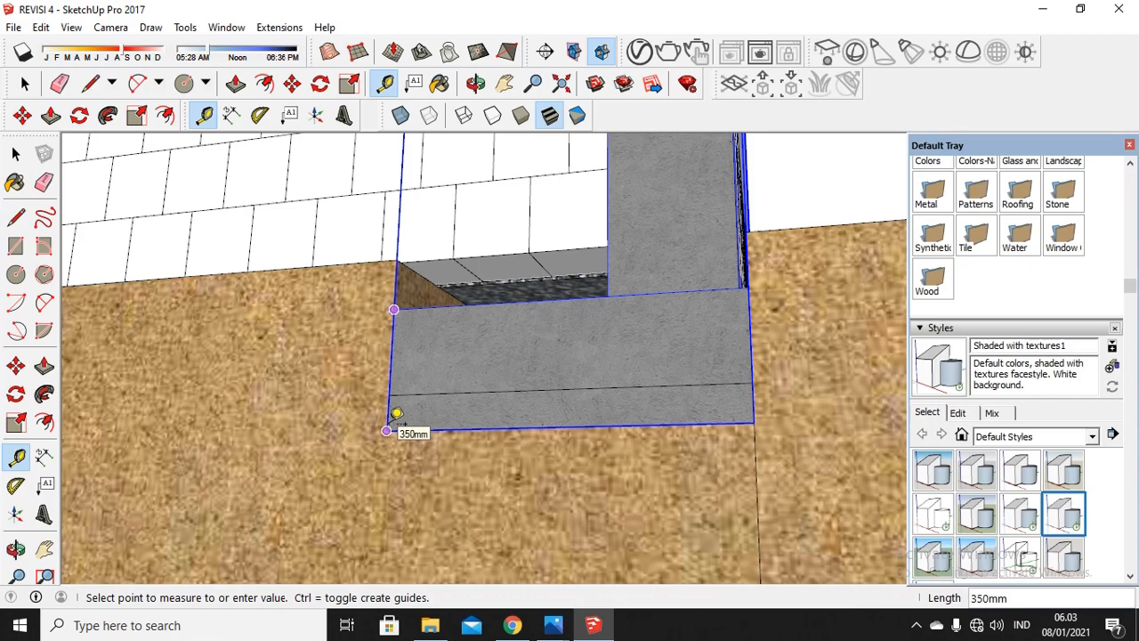
pyautogui.click(24, 83)
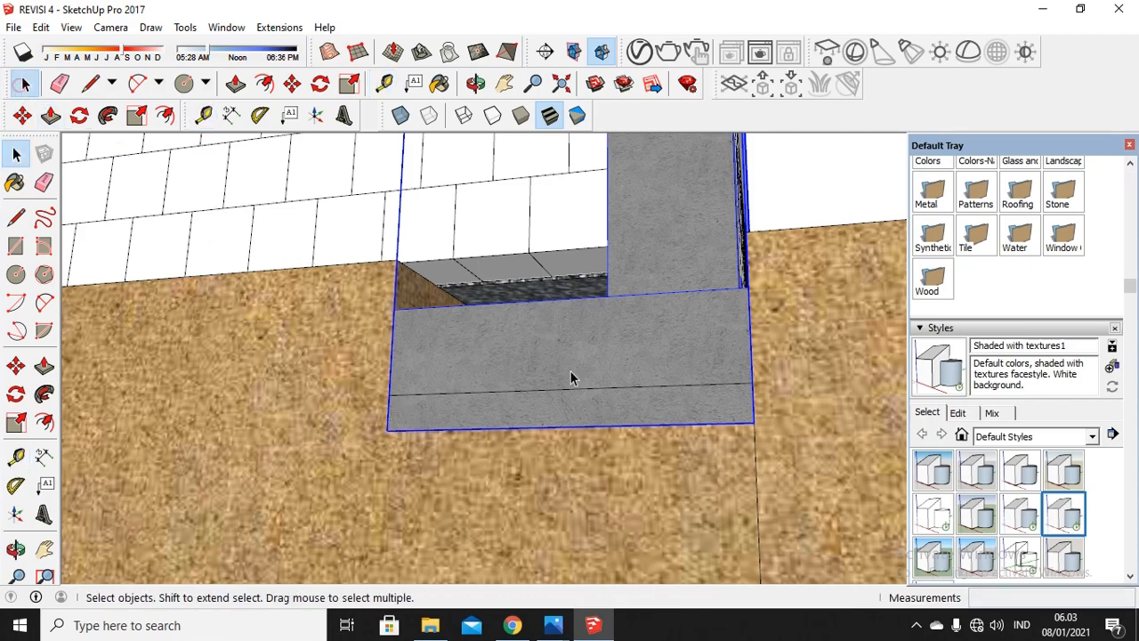
# Delete the small white rectangular piece stuck to the short column of the corner footing
pyautogui.scroll(-3, 575, 376)
pyautogui.press('o')
pyautogui.moveTo(569, 336); pyautogui.dragTo(621, 297)
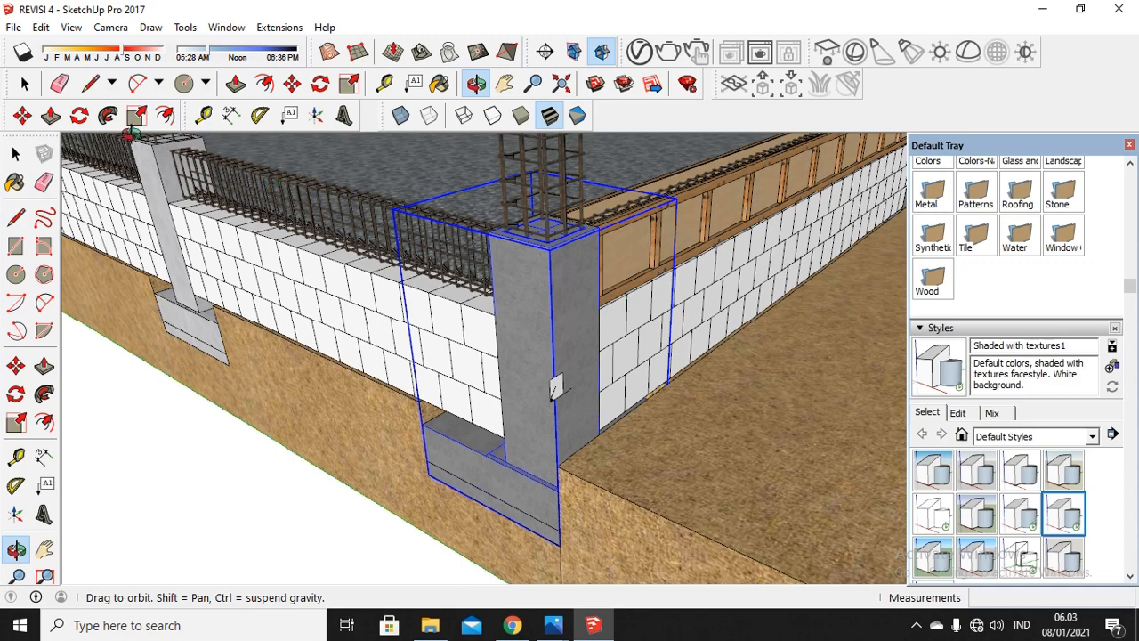
pyautogui.click(27, 85)
pyautogui.click(558, 392)
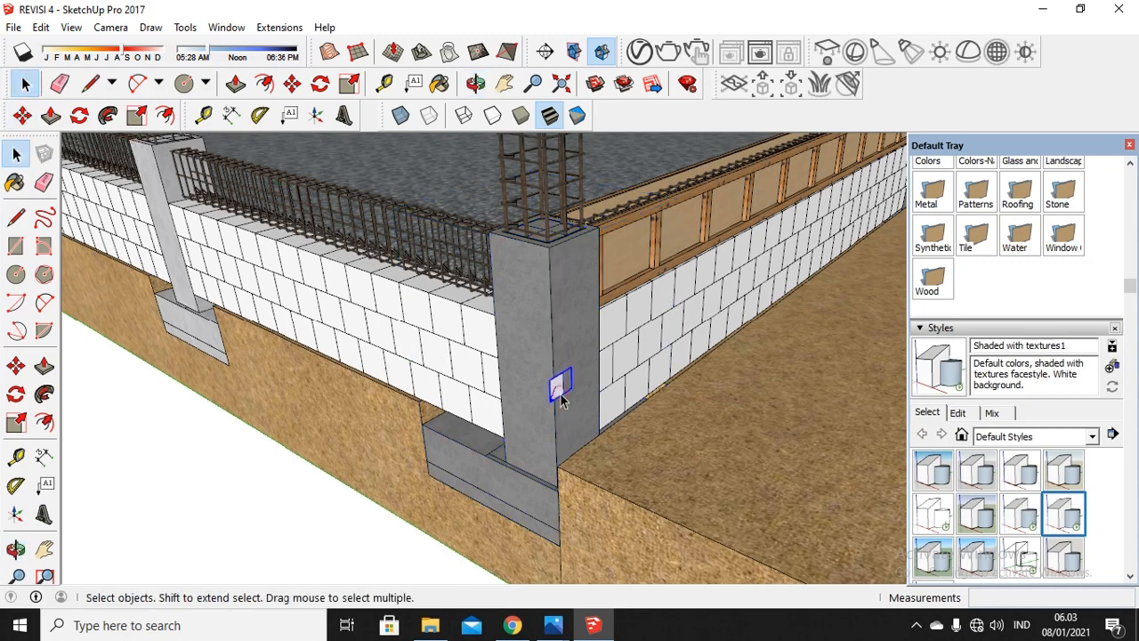
pyautogui.press('Delete')
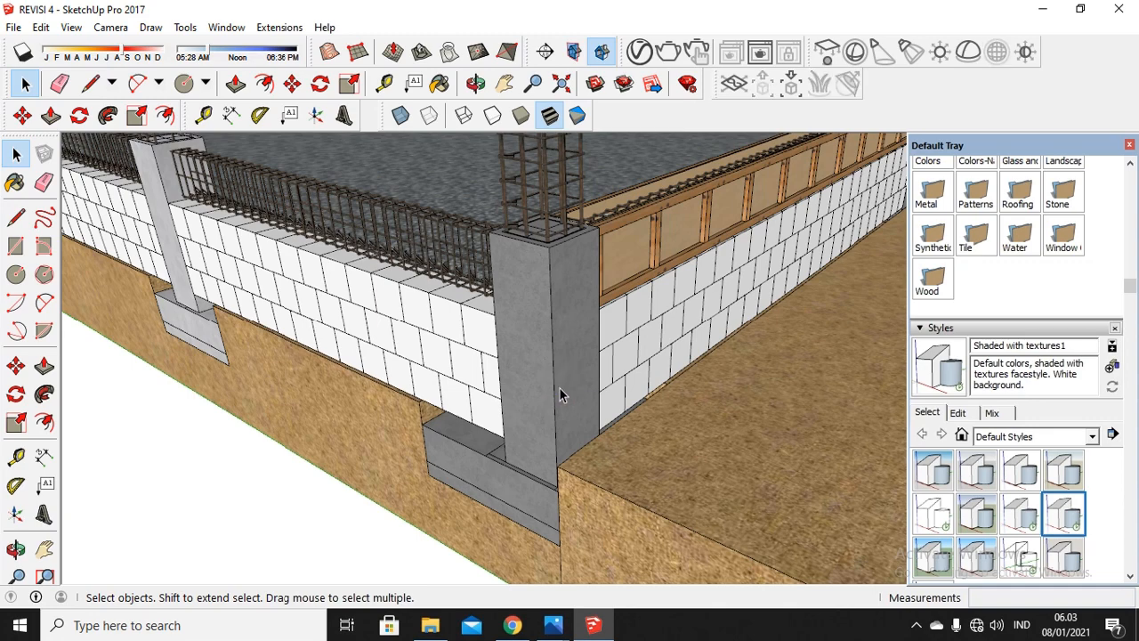
# Move the short corner footing about 1794 mm out from the building, picking it up by its bottom outer corner
pyautogui.scroll(3, 554, 485)
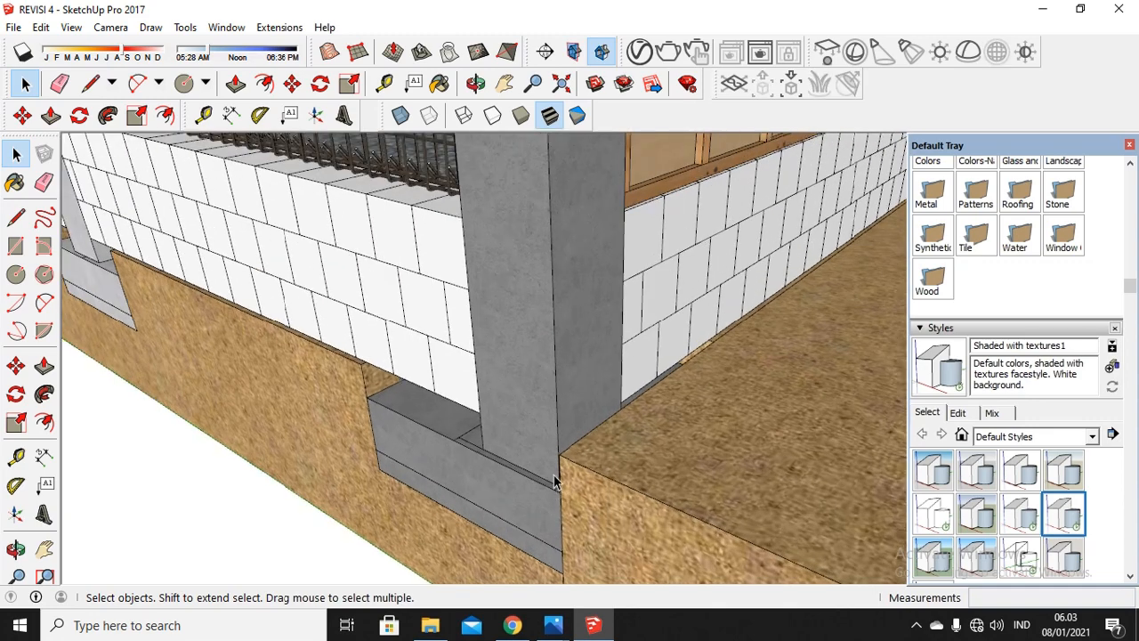
pyautogui.click(508, 489)
pyautogui.scroll(-3, 514, 485)
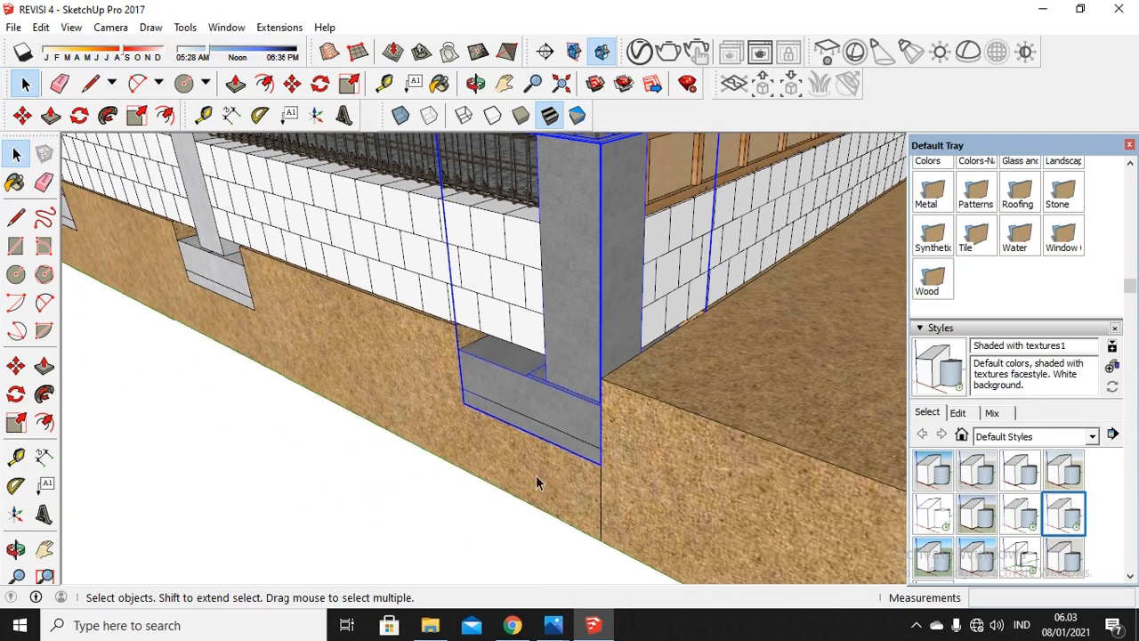
pyautogui.scroll(3, 536, 483)
pyautogui.click(292, 83)
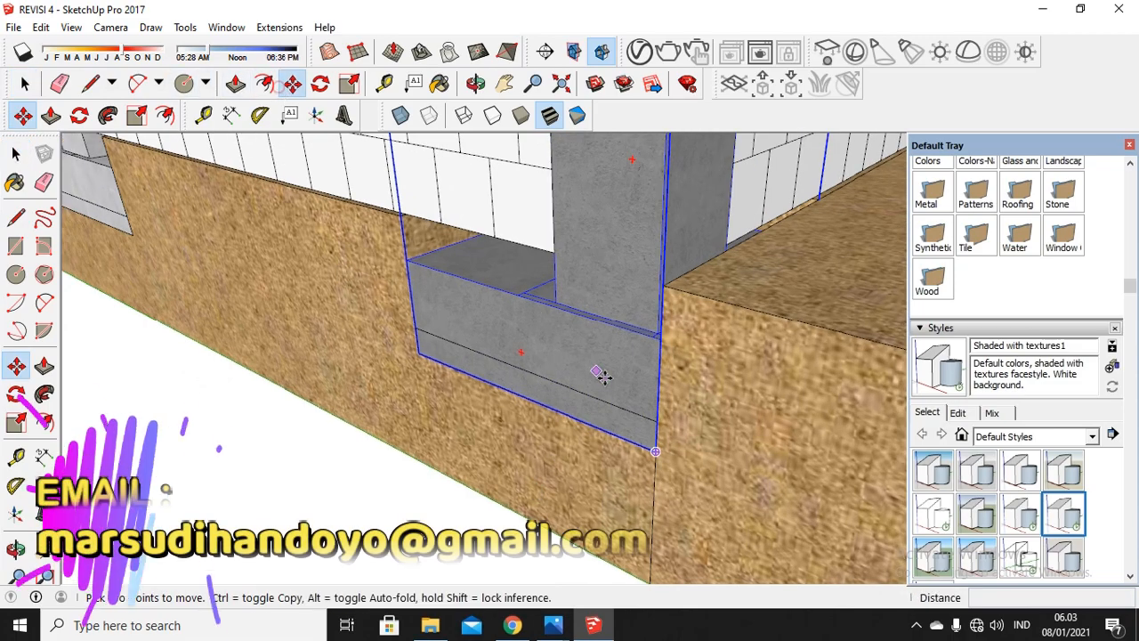
pyautogui.click(655, 446)
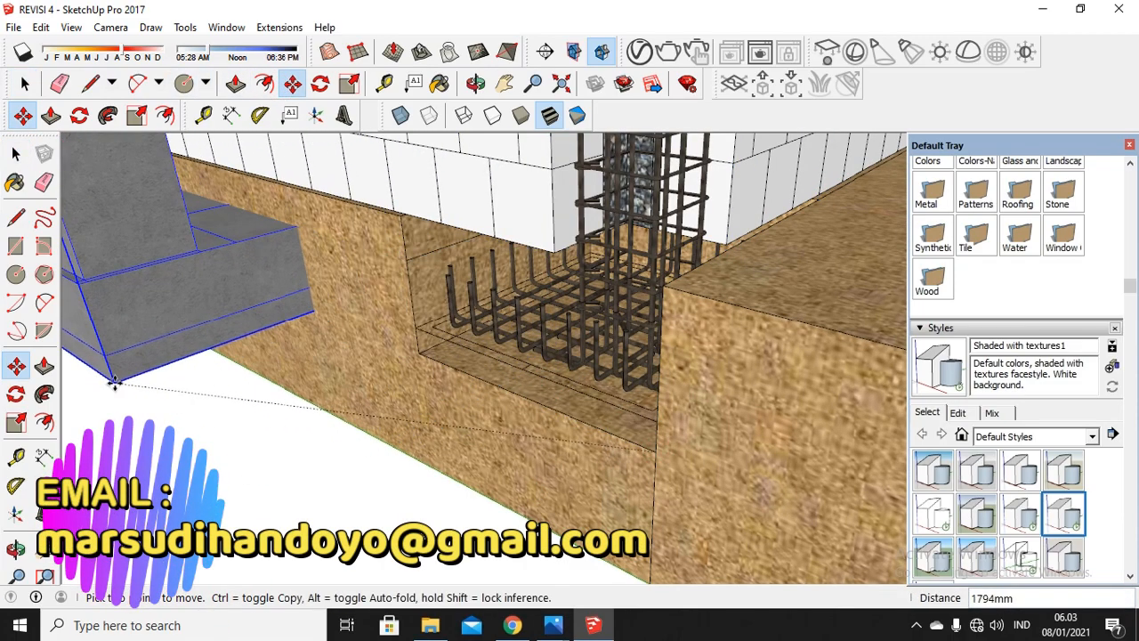
pyautogui.click(114, 382)
# Examine the loose reinforcement cages, the detached footings and the exposed corner reinforcement beside the building
pyautogui.scroll(-6, 406, 251)
pyautogui.scroll(3, 417, 490)
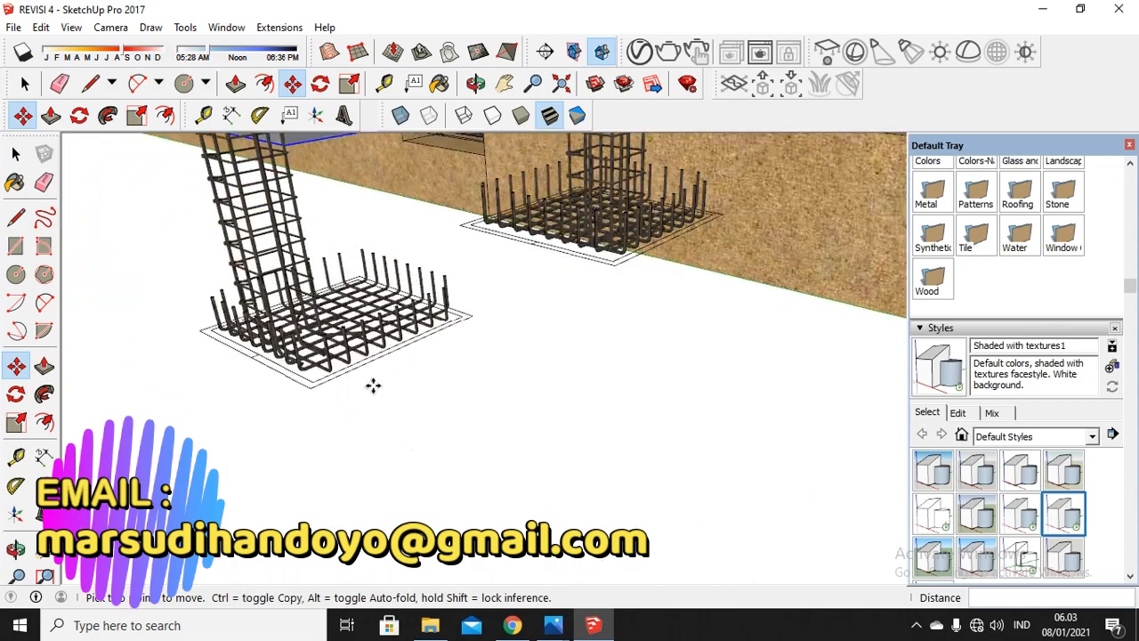
pyautogui.scroll(3, 332, 223)
pyautogui.scroll(-3, 330, 254)
pyautogui.scroll(-4, 470, 445)
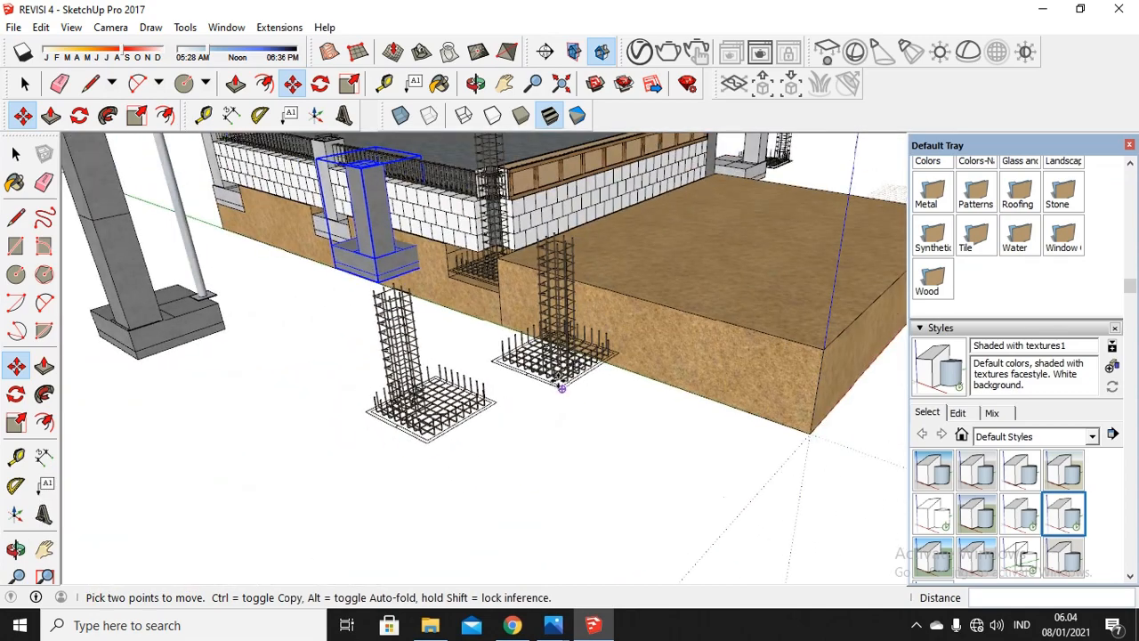
pyautogui.click(475, 83)
pyautogui.moveTo(542, 339); pyautogui.dragTo(481, 322)
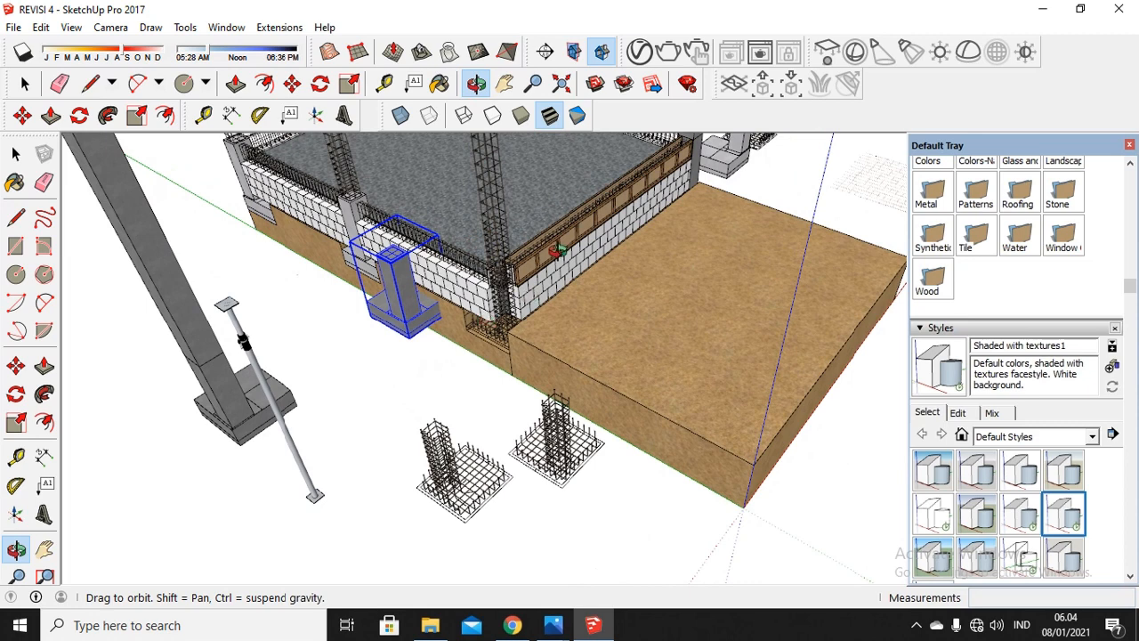
pyautogui.scroll(-2, 555, 251)
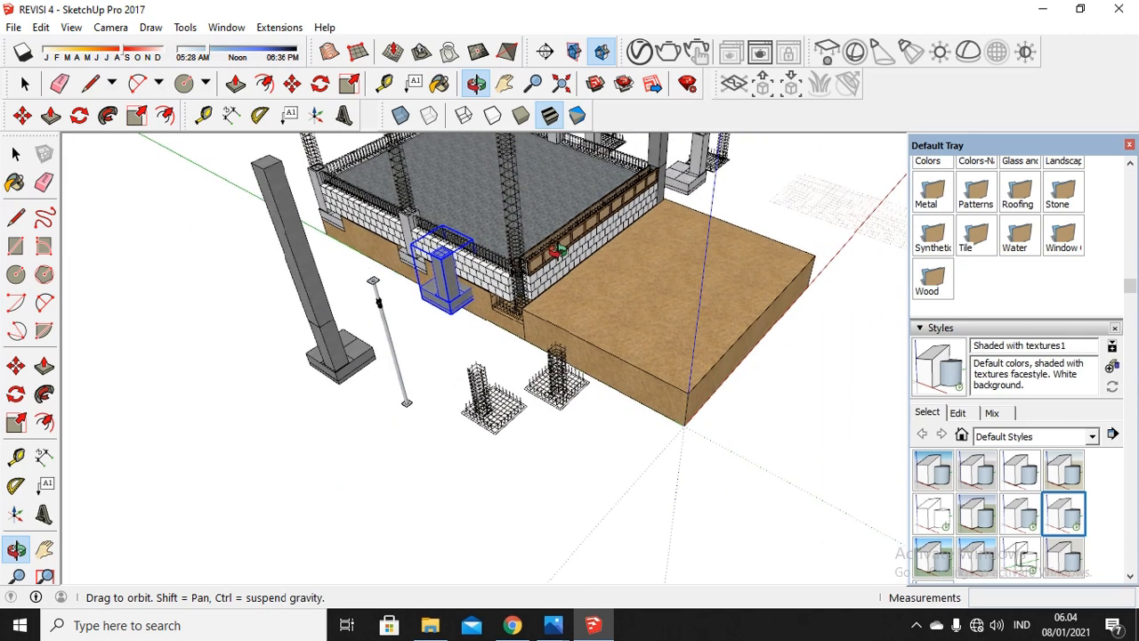
pyautogui.scroll(5, 371, 356)
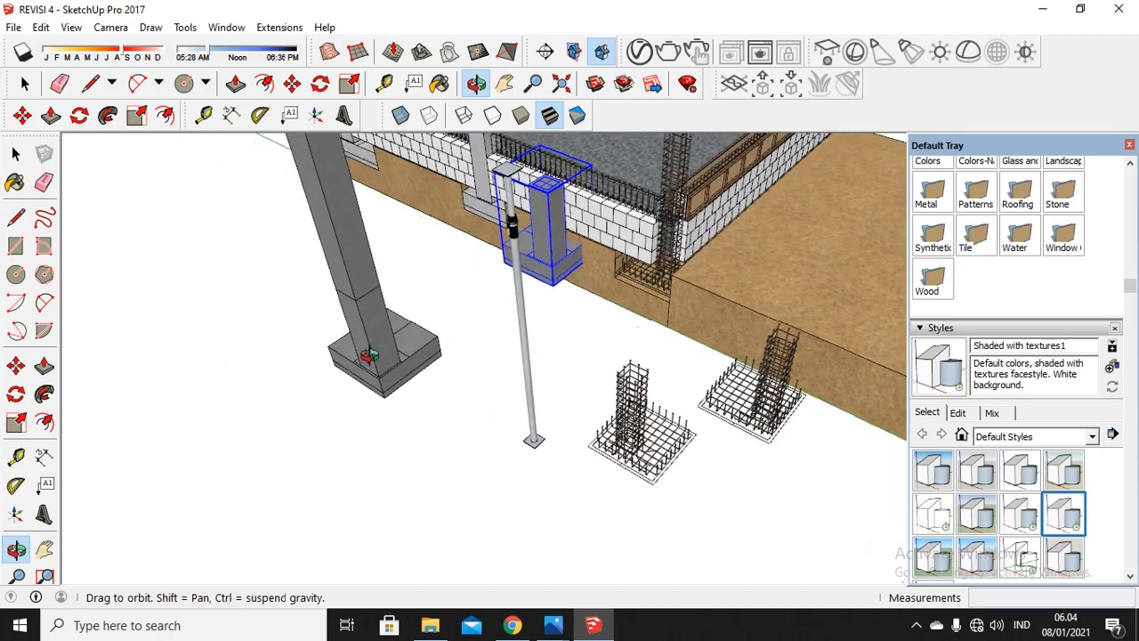
pyautogui.scroll(-6, 498, 401)
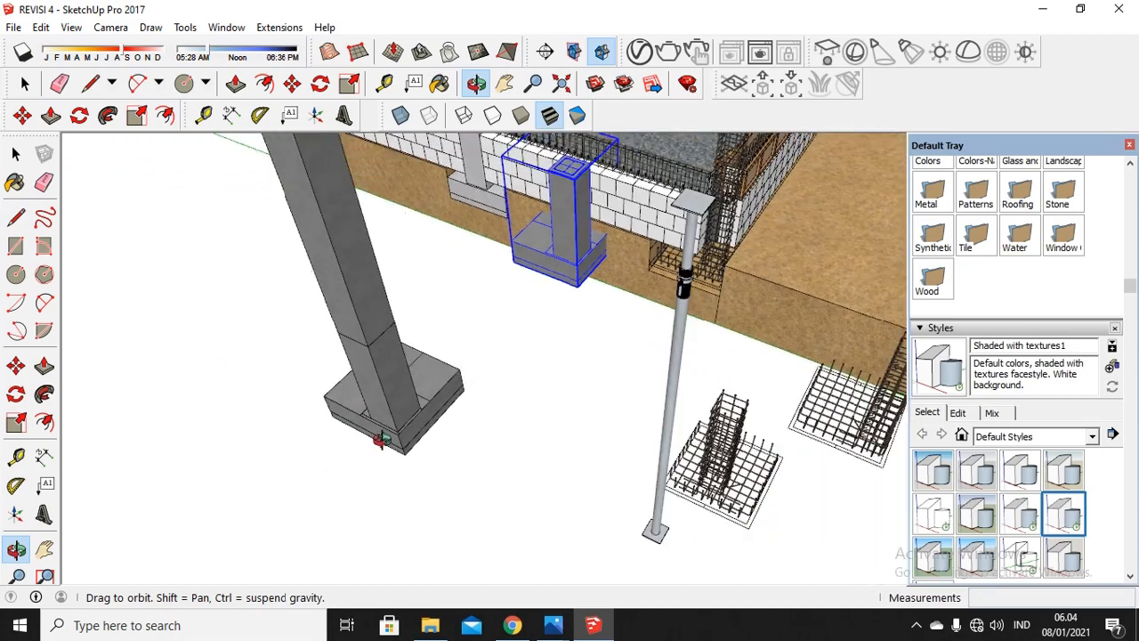
pyautogui.scroll(5, 652, 282)
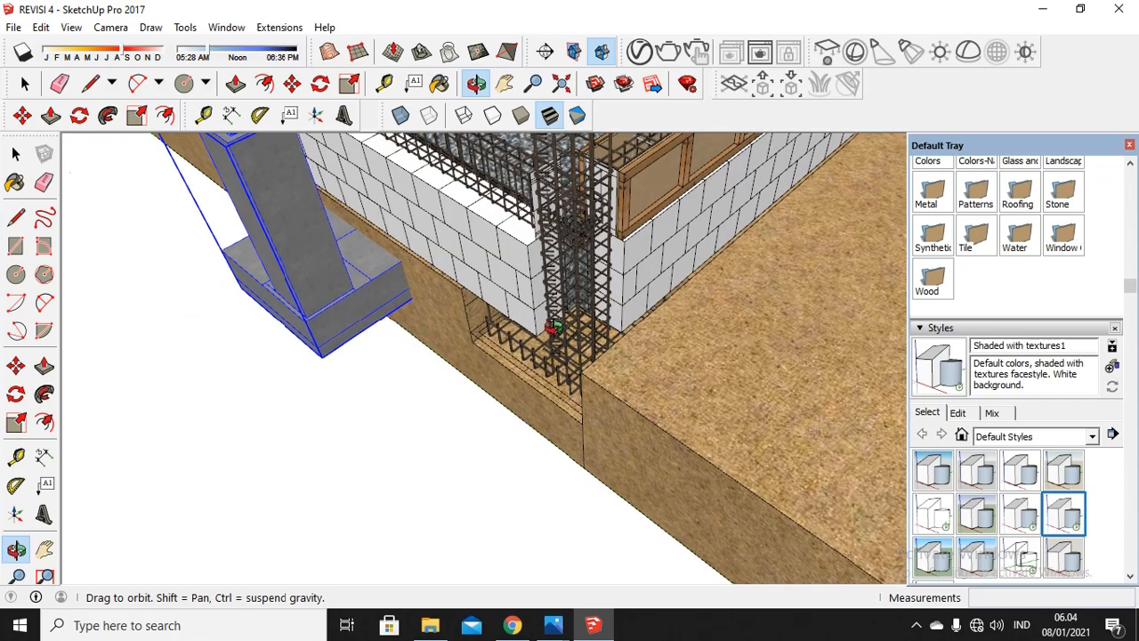
pyautogui.scroll(-3, 554, 327)
pyautogui.scroll(1, 415, 168)
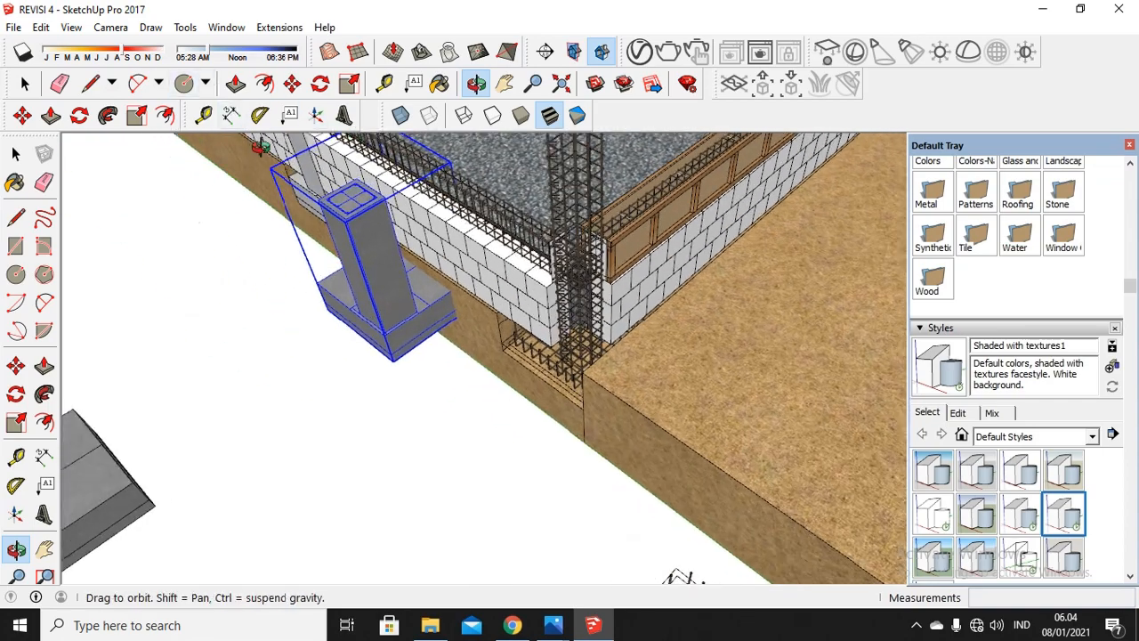
# Examine the ground beam reinforcement along the walls and the footings and cages on the far side of the building
pyautogui.scroll(3, 262, 149)
pyautogui.scroll(-6, 498, 338)
pyautogui.scroll(3, 404, 187)
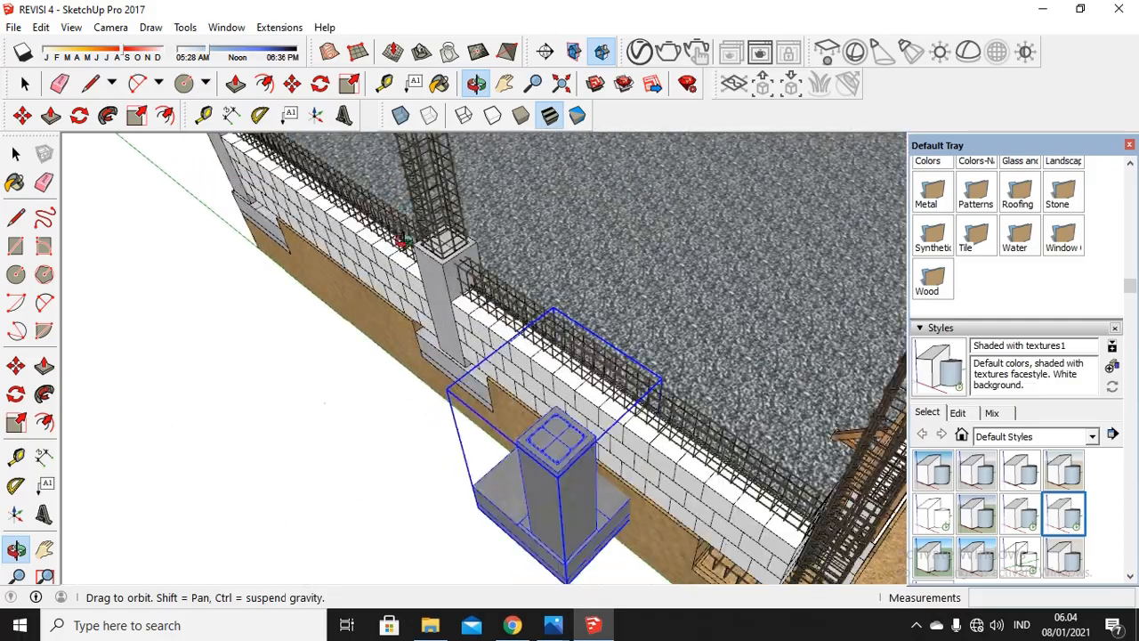
pyautogui.scroll(5, 478, 457)
pyautogui.scroll(-10, 453, 392)
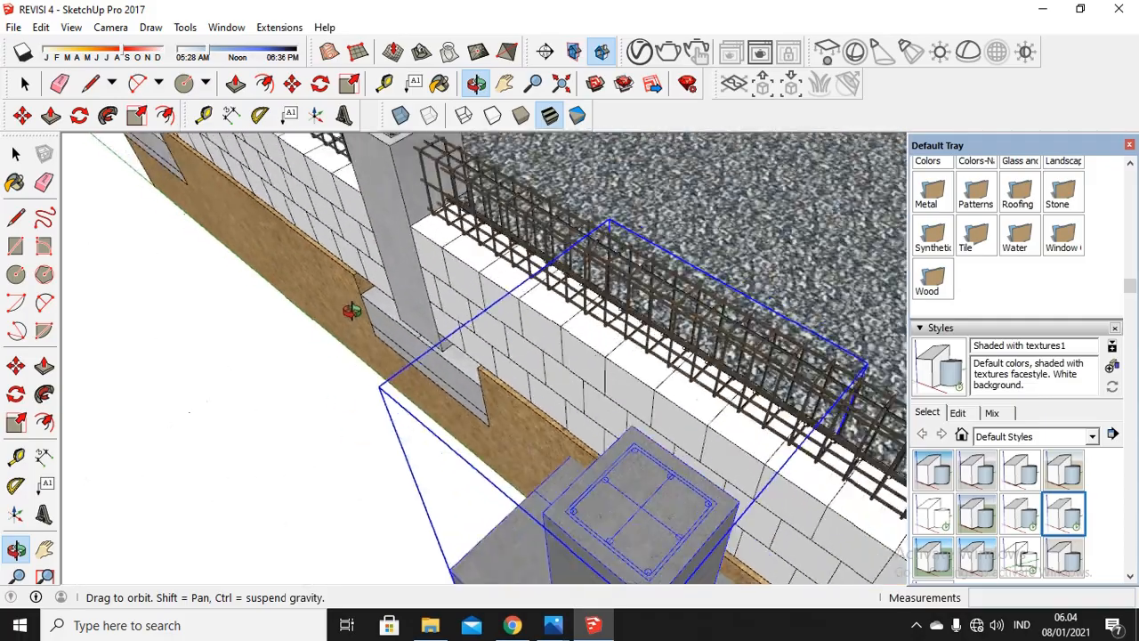
pyautogui.scroll(-3, 449, 439)
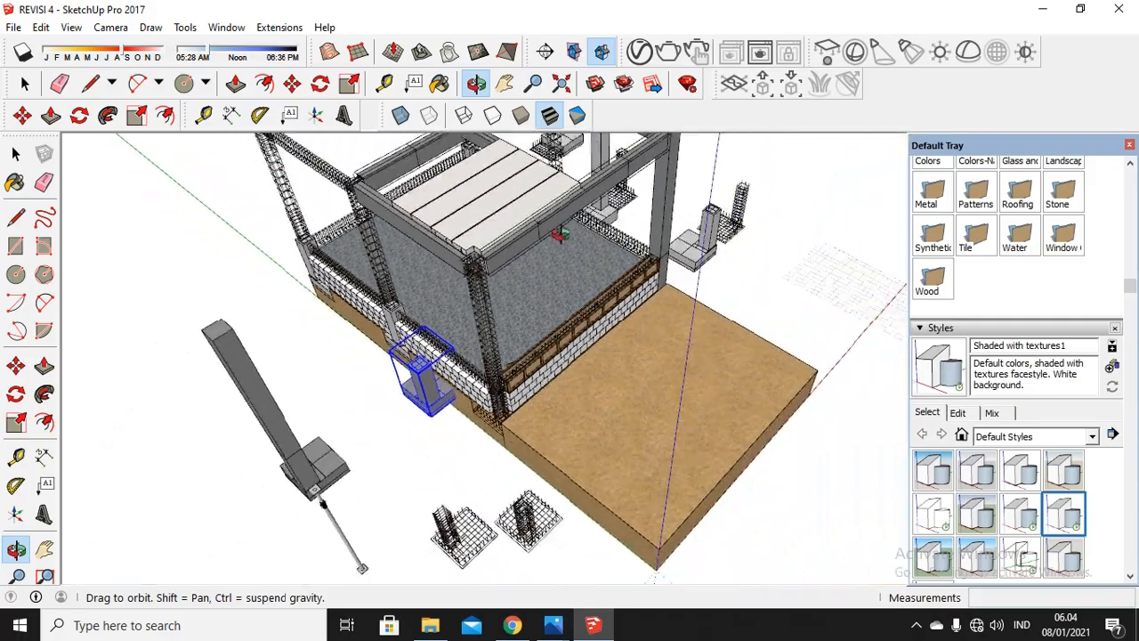
pyautogui.scroll(8, 536, 165)
pyautogui.scroll(5, 492, 255)
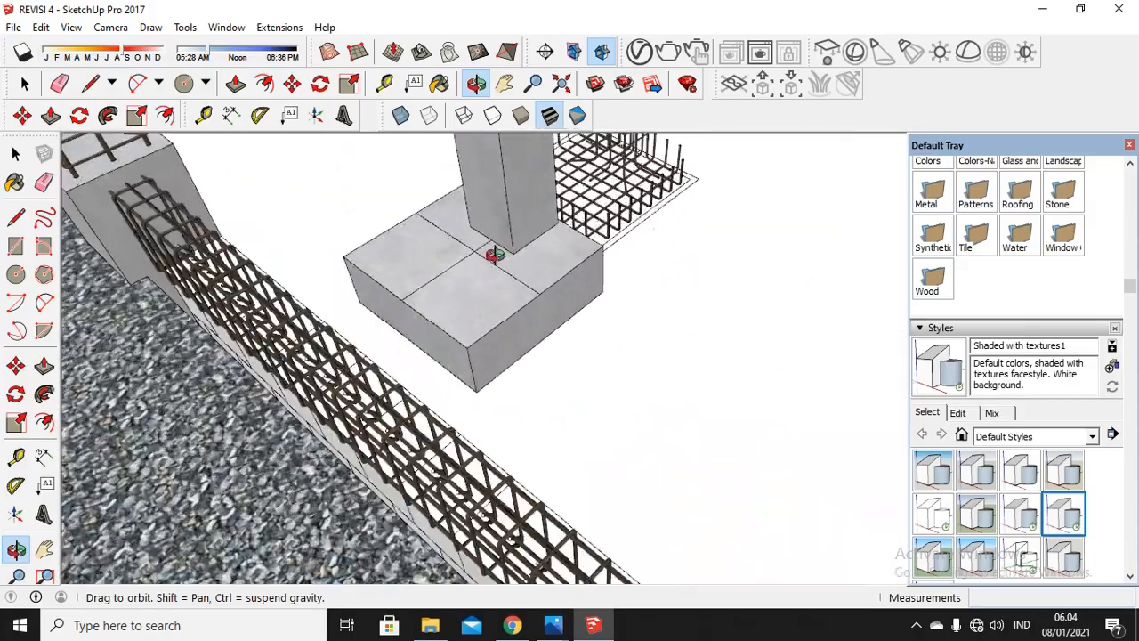
pyautogui.scroll(-5, 496, 254)
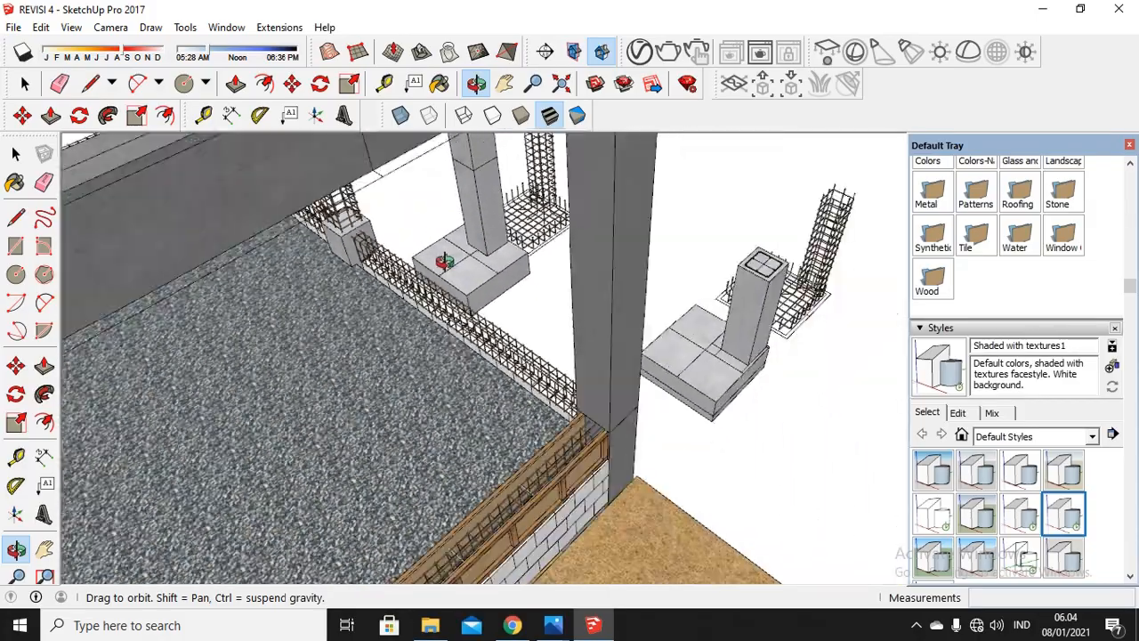
pyautogui.scroll(4, 690, 330)
pyautogui.scroll(-2, 619, 207)
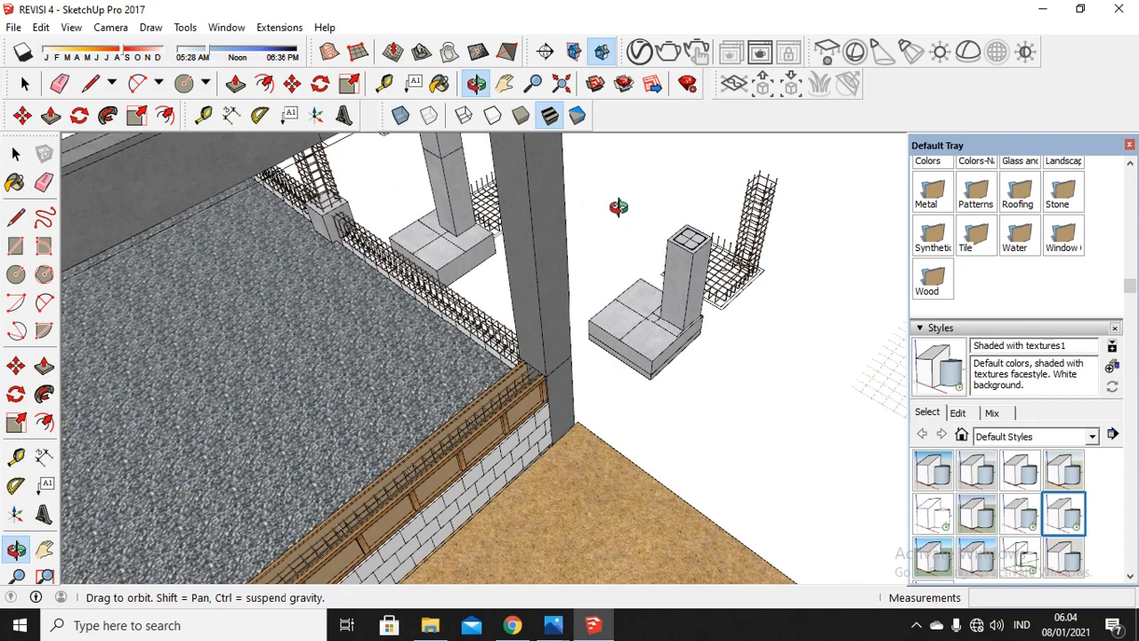
pyautogui.scroll(-2, 632, 198)
pyautogui.scroll(-4, 608, 131)
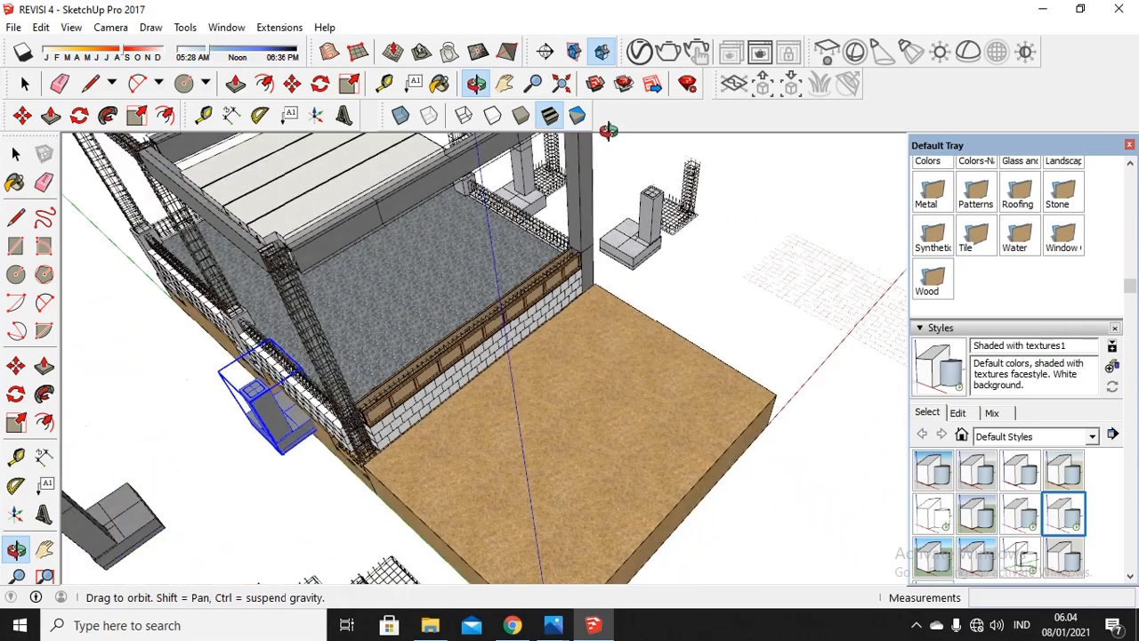
# Inspect the mat of bent-up bars at the base of the outermost loose reinforcement cage
pyautogui.scroll(-2, 608, 131)
pyautogui.scroll(6, 455, 436)
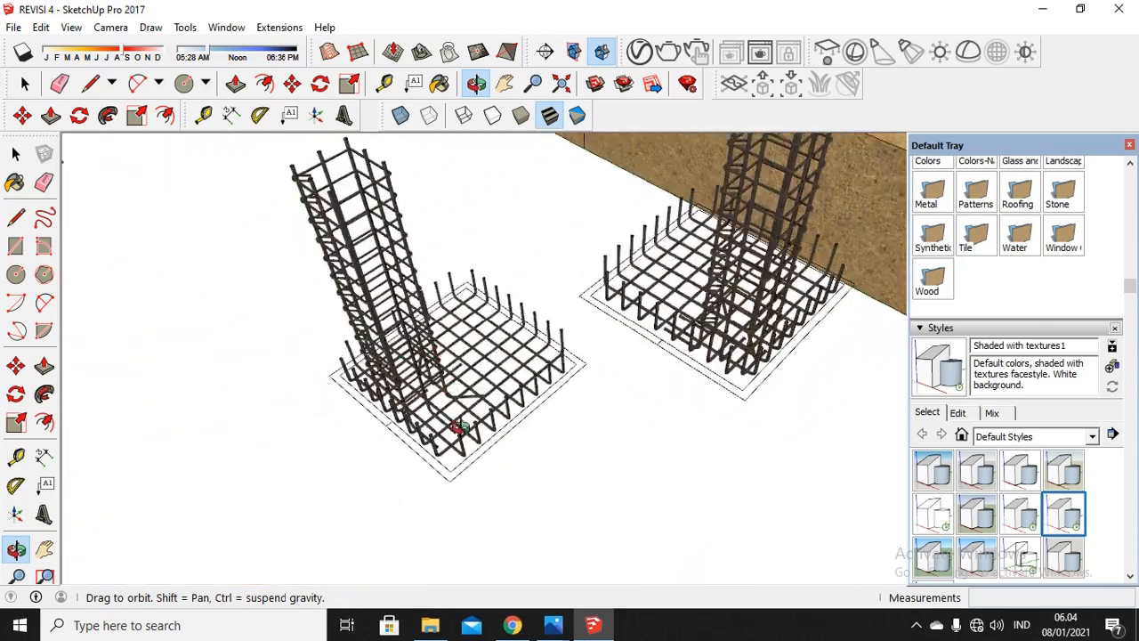
pyautogui.scroll(3, 456, 427)
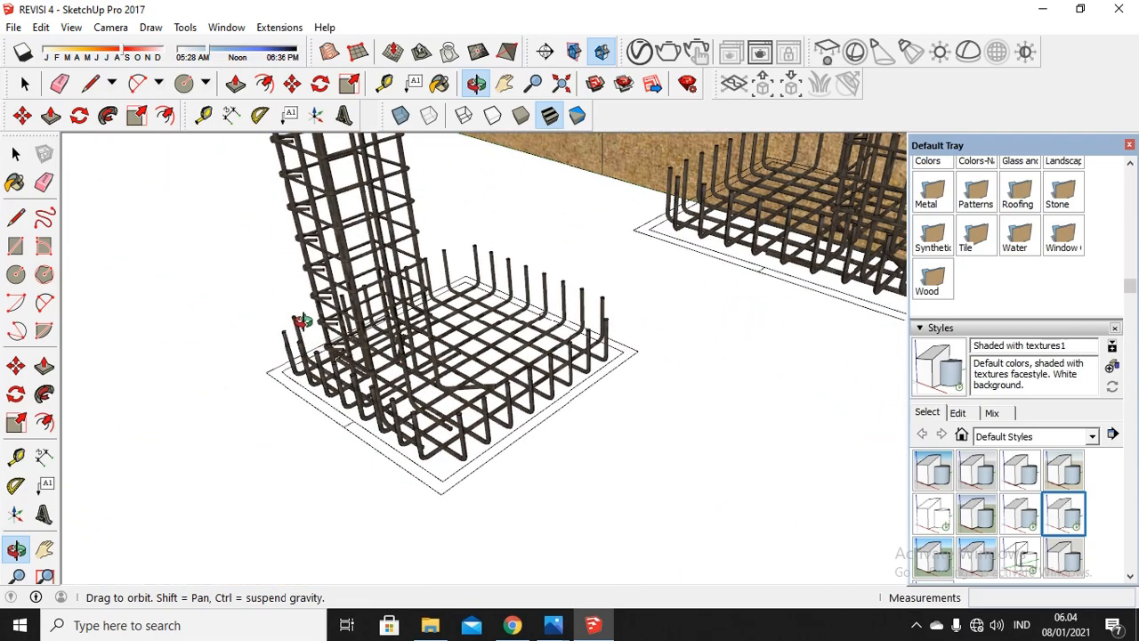
pyautogui.scroll(4, 458, 396)
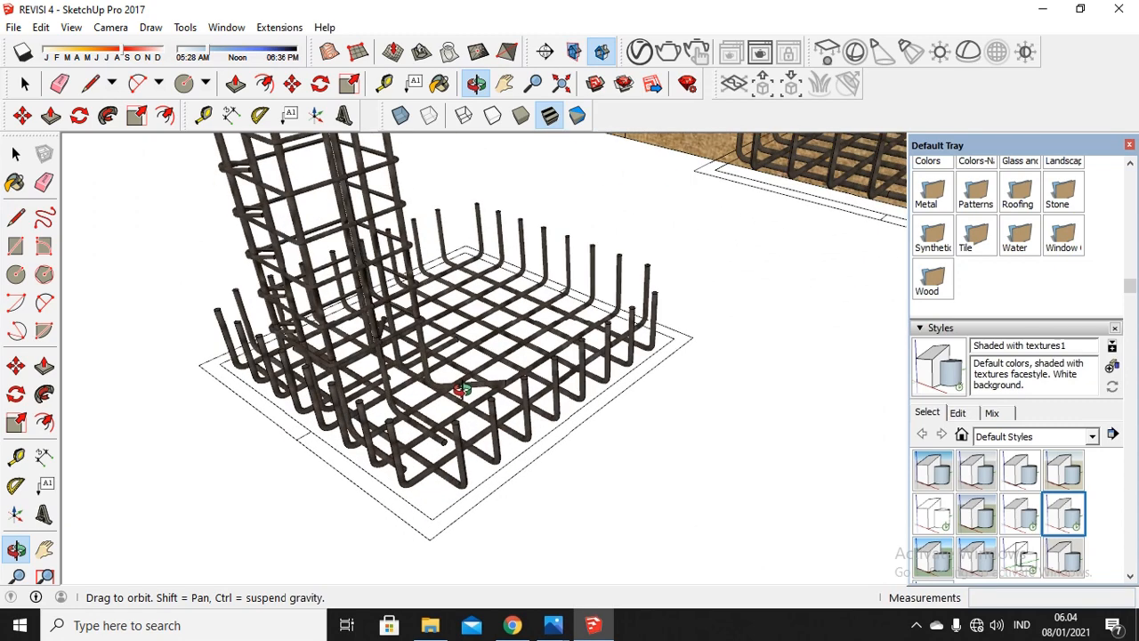
pyautogui.moveTo(503, 408); pyautogui.dragTo(247, 338, button='middle')
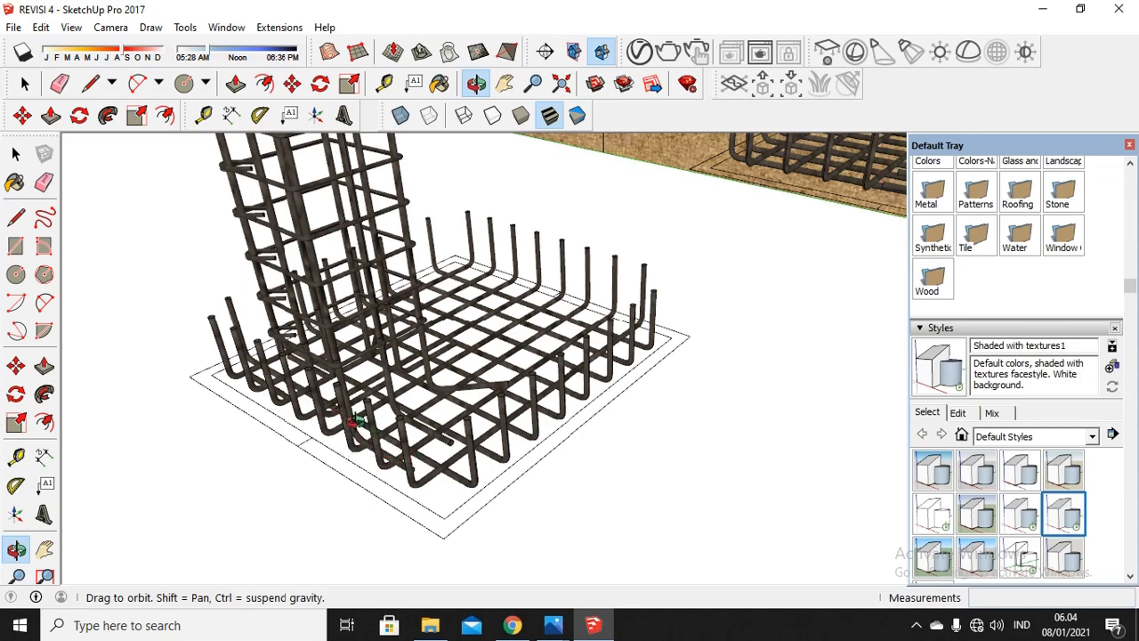
pyautogui.scroll(-1, 456, 470)
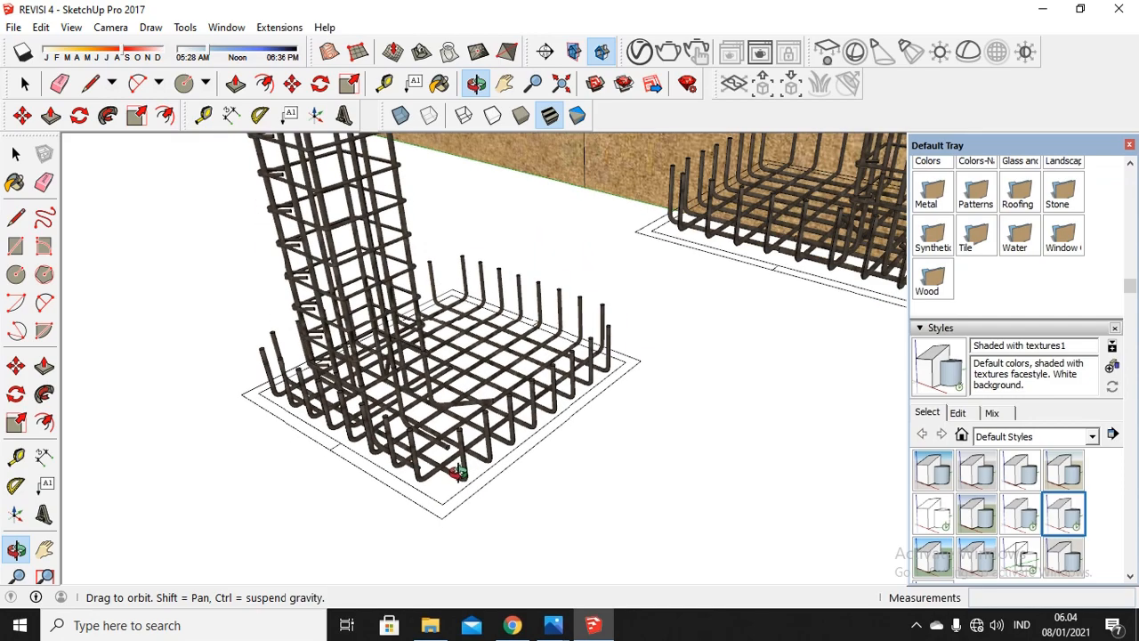
# Inspect up close how the column bars' bent feet rest on the footing mat of the outermost loose cage
pyautogui.moveTo(484, 337); pyautogui.dragTo(590, 377)
pyautogui.scroll(4, 396, 409)
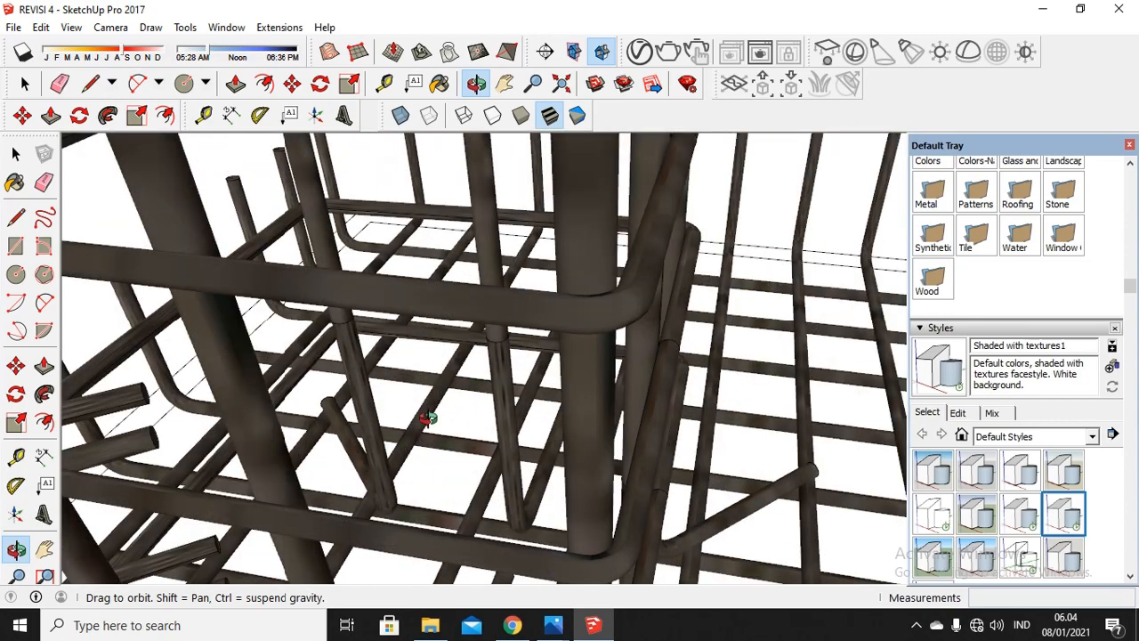
pyautogui.scroll(-6, 427, 414)
pyautogui.scroll(-4, 561, 359)
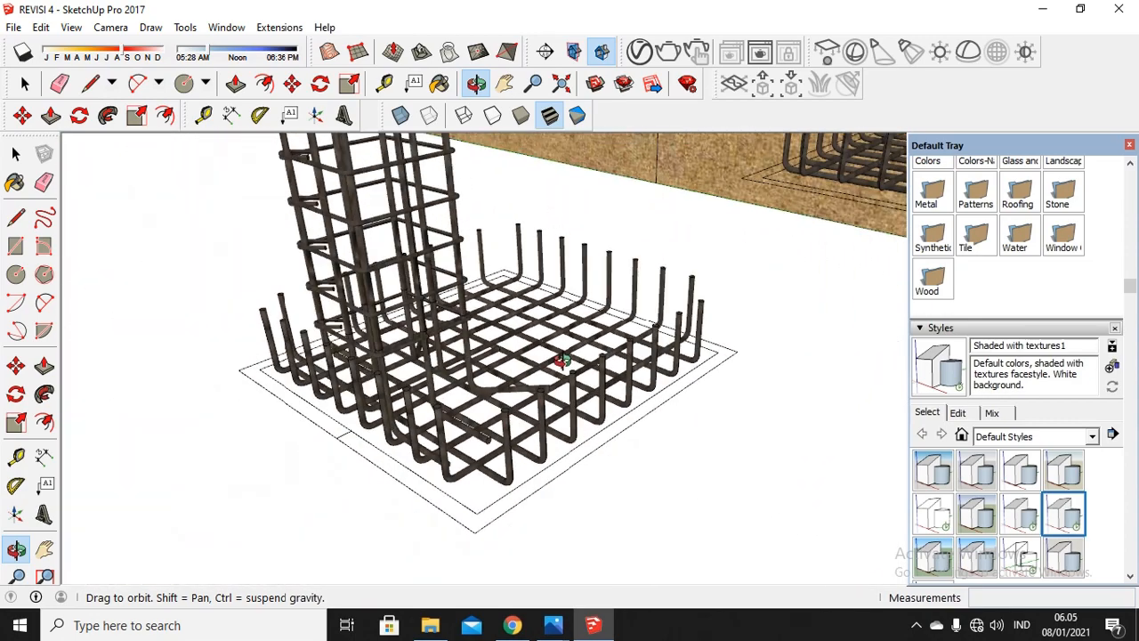
pyautogui.scroll(6, 453, 379)
pyautogui.scroll(-2, 467, 453)
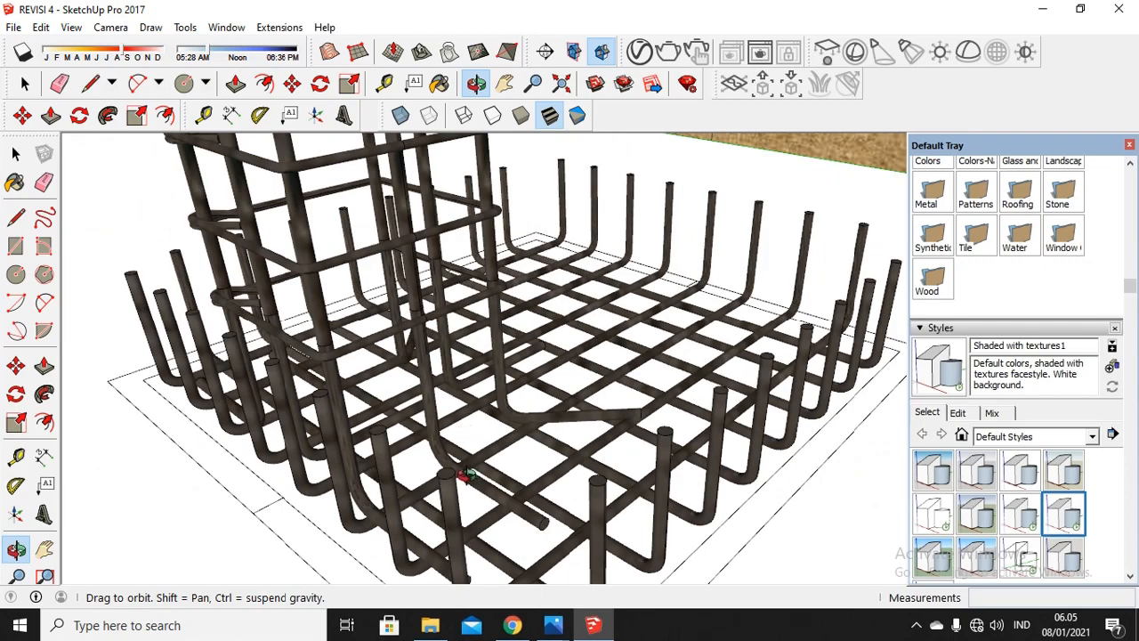
pyautogui.scroll(2, 459, 482)
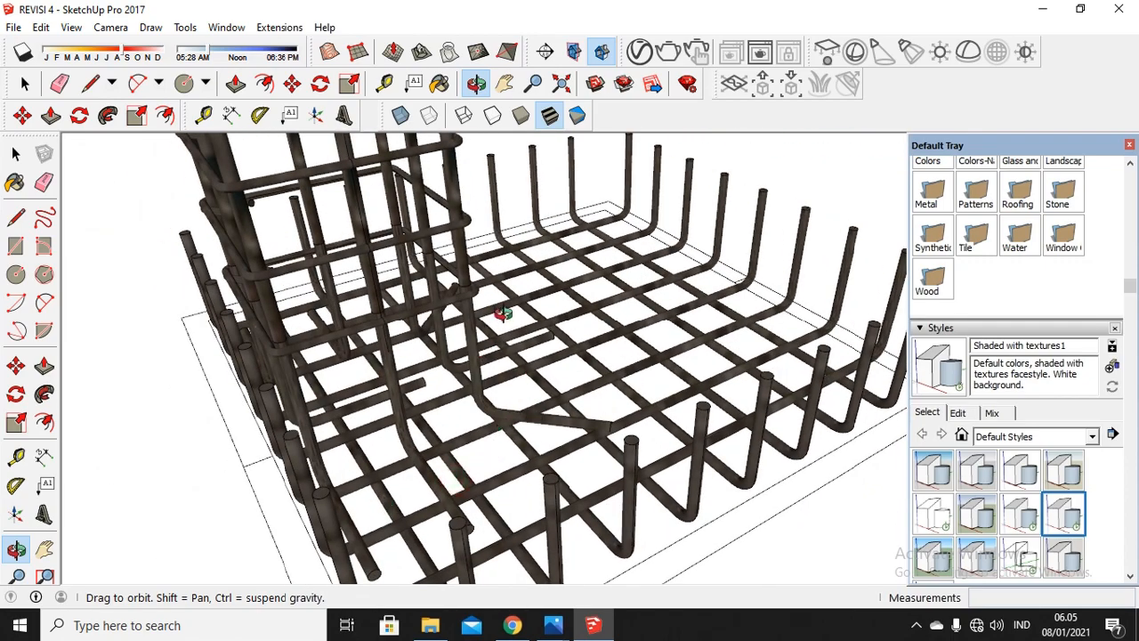
pyautogui.scroll(-4, 556, 405)
pyautogui.moveTo(659, 433); pyautogui.dragTo(363, 442)
pyautogui.scroll(-2, 363, 442)
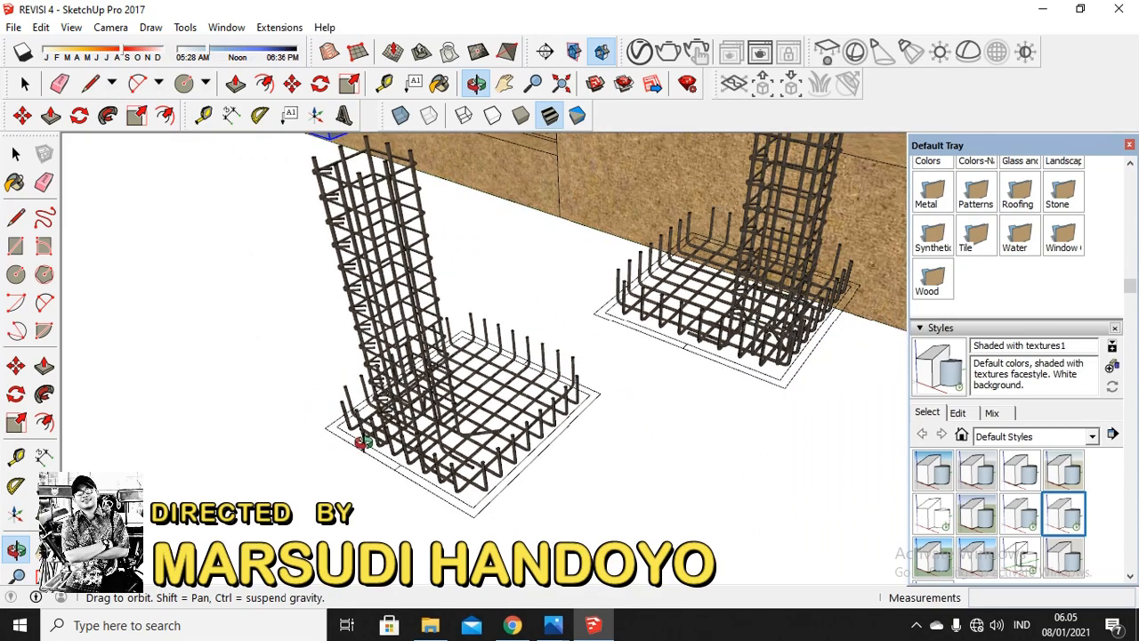
pyautogui.scroll(-4, 414, 452)
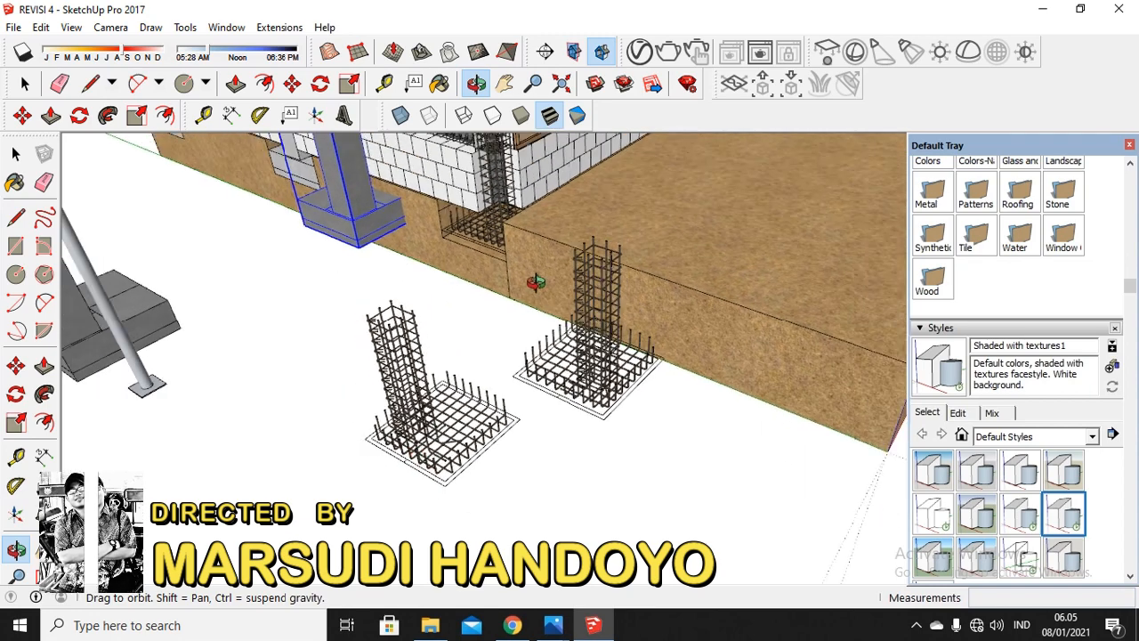
# Measure the height of the lowest band at the outer bottom corner of the pulled-out short footing
pyautogui.scroll(1, 581, 204)
pyautogui.scroll(-1, 581, 204)
pyautogui.scroll(4, 508, 300)
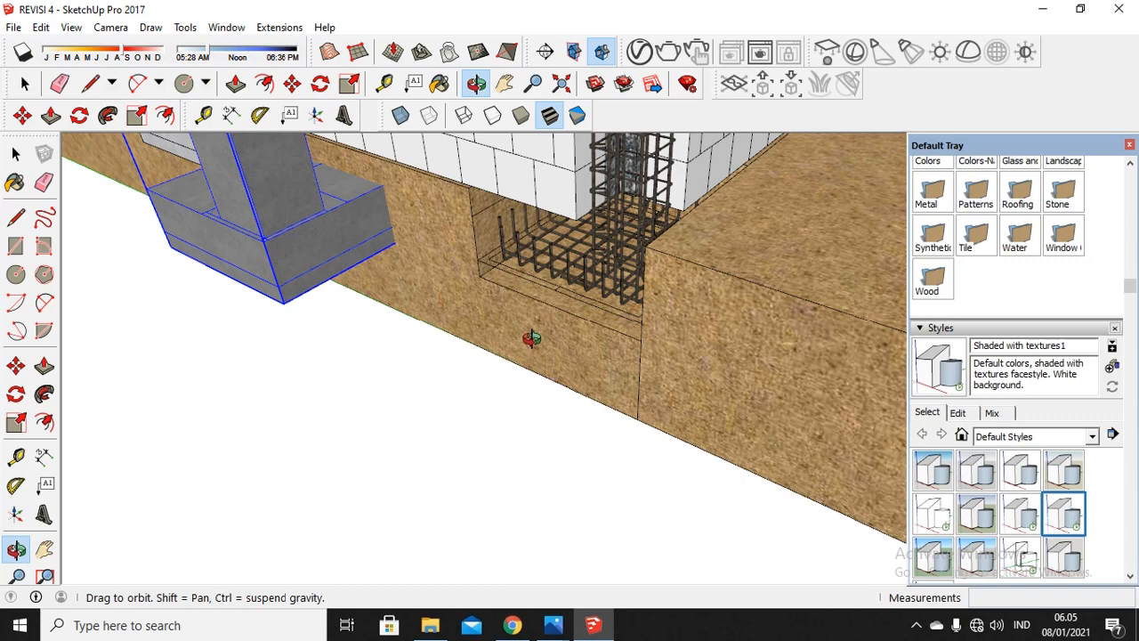
pyautogui.scroll(1, 259, 269)
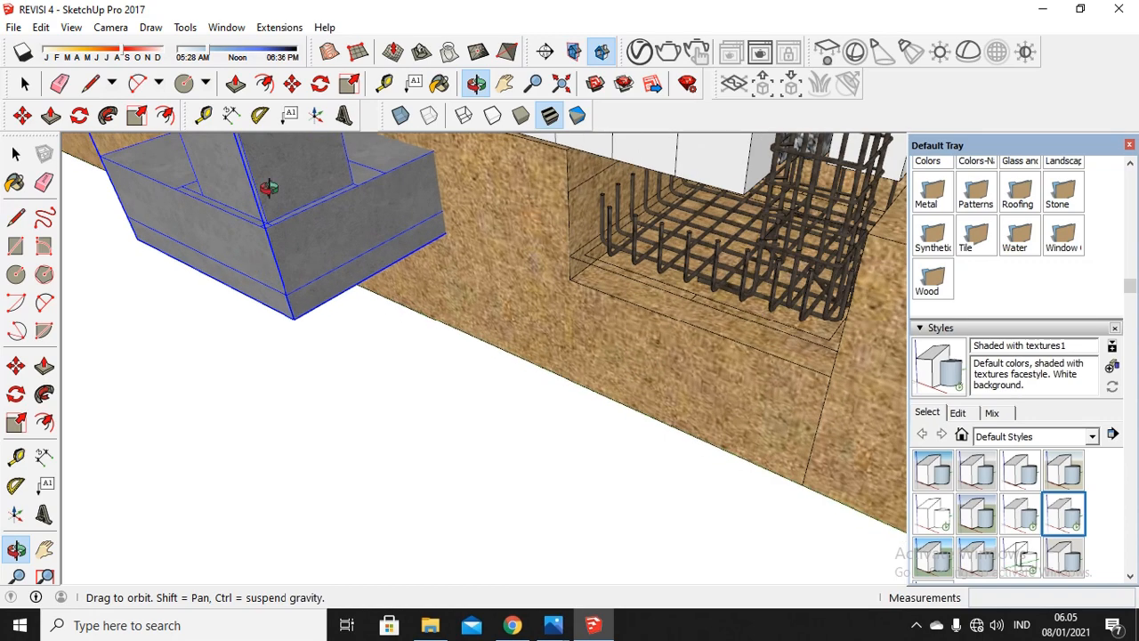
pyautogui.click(202, 115)
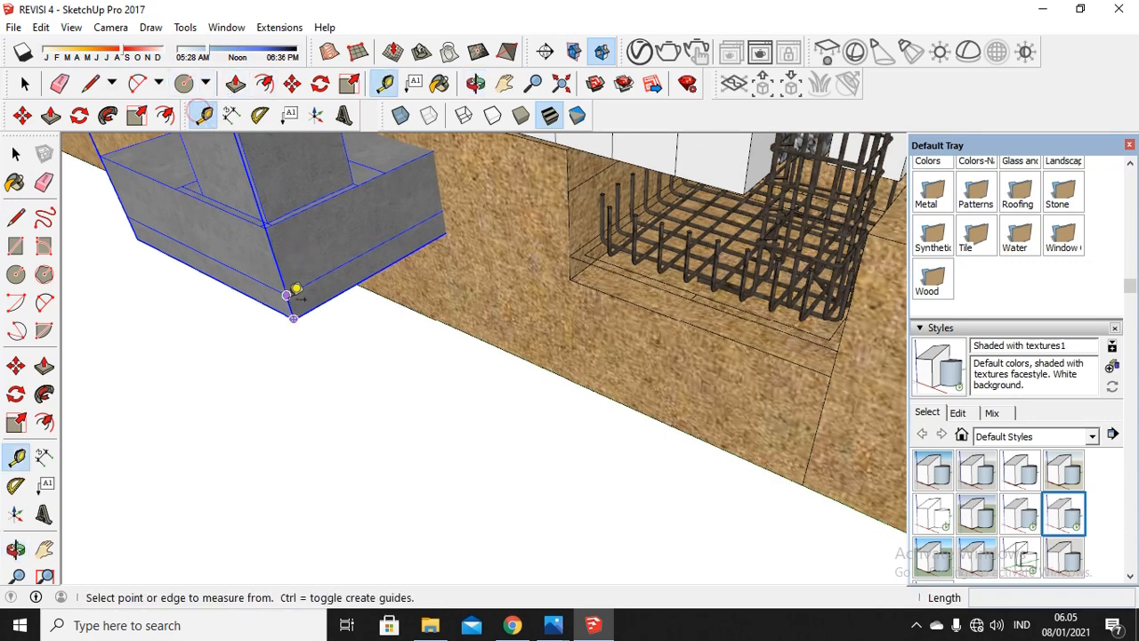
pyautogui.click(293, 296)
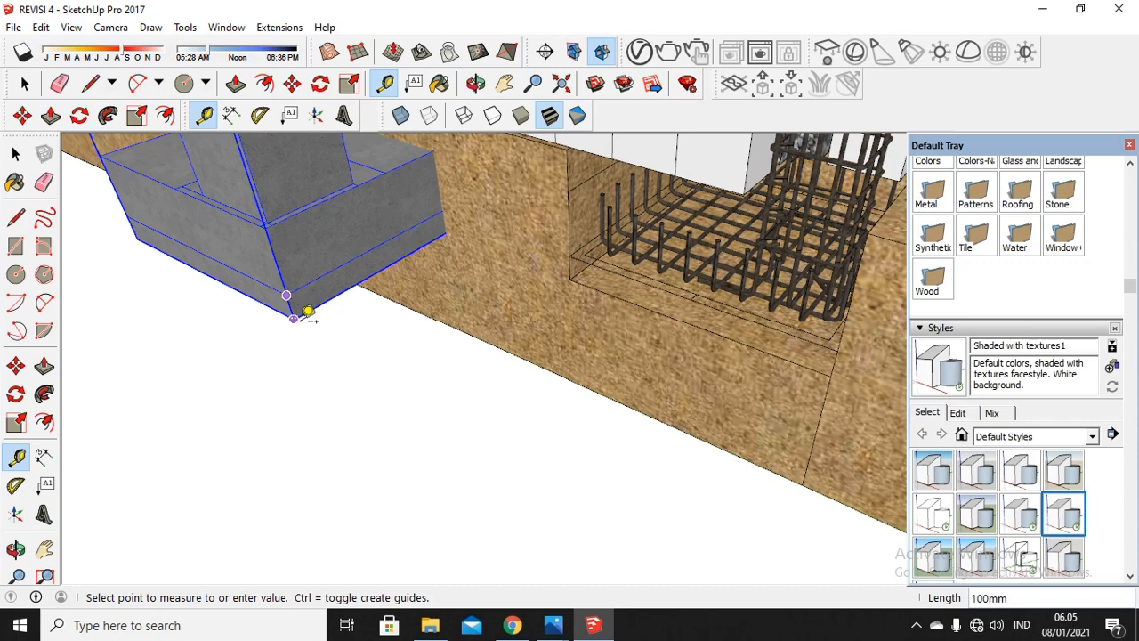
pyautogui.click(35, 78)
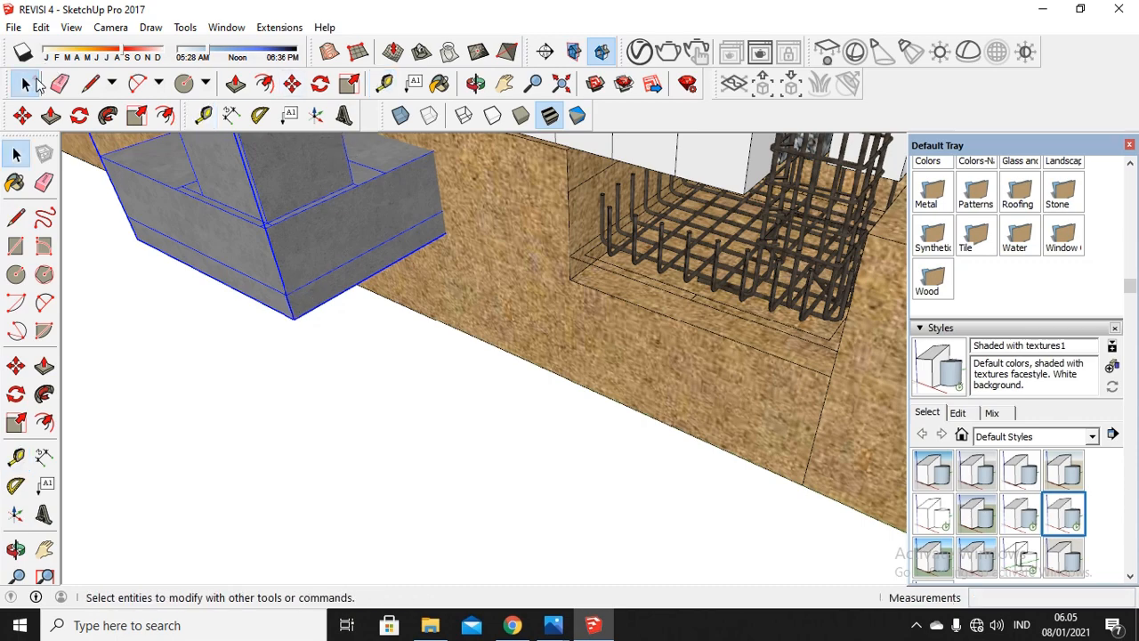
# Switch to Photos and read the beam, column and slab sizing formulas in MENETEKUKAN BEASARAN BALOK KOLOM.jpg
pyautogui.scroll(-1, 291, 384)
pyautogui.scroll(-2, 291, 384)
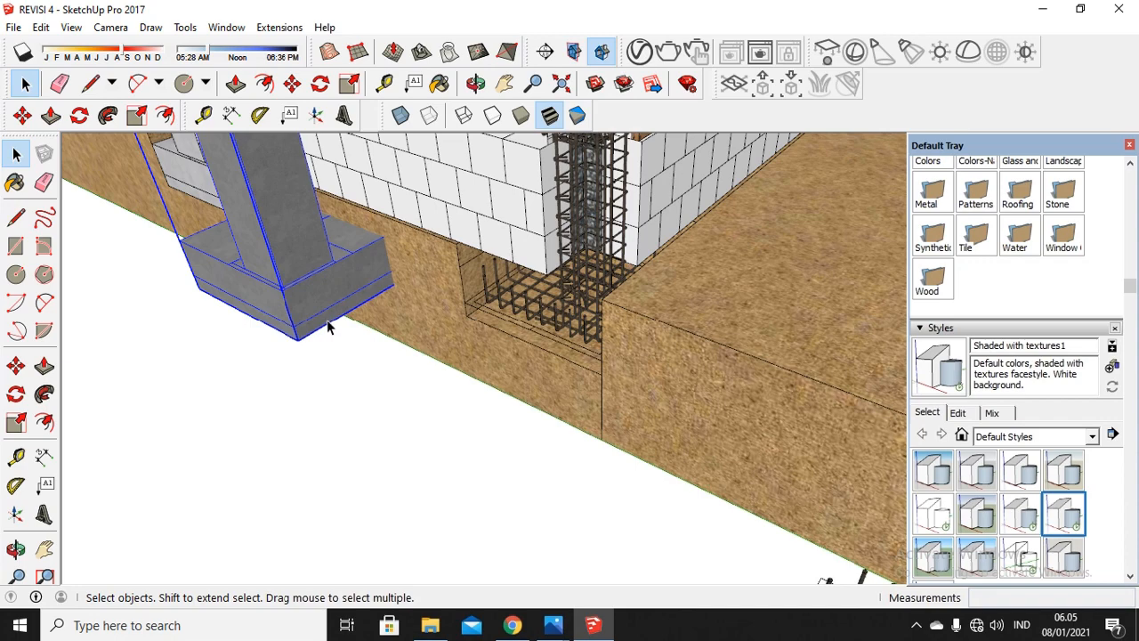
pyautogui.scroll(-3, 328, 326)
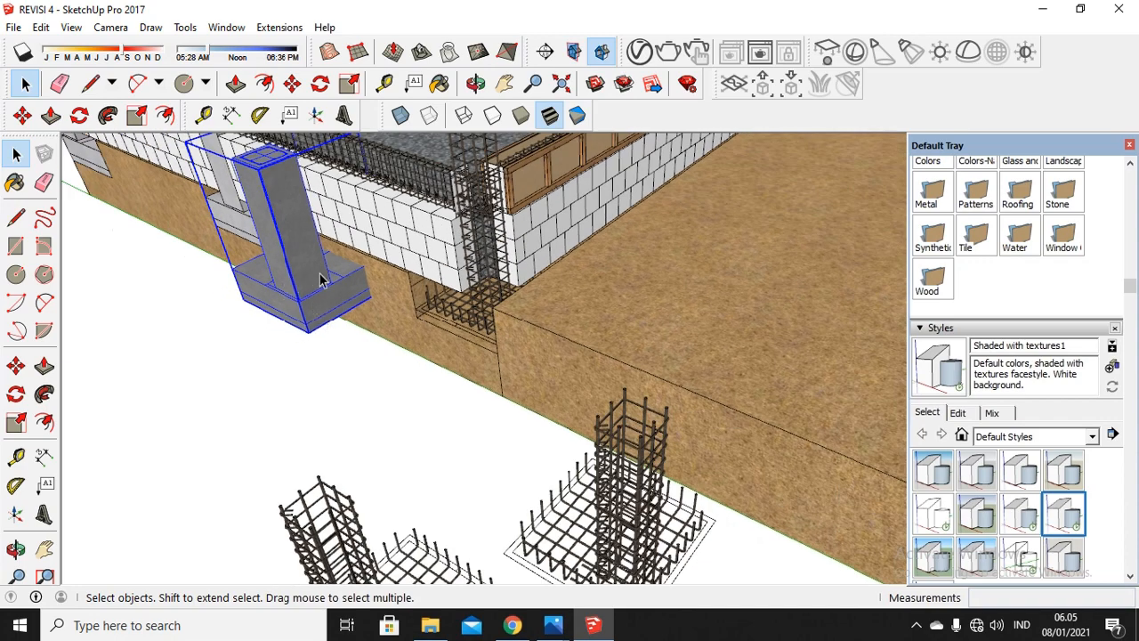
pyautogui.scroll(-1, 324, 281)
pyautogui.scroll(1, 313, 468)
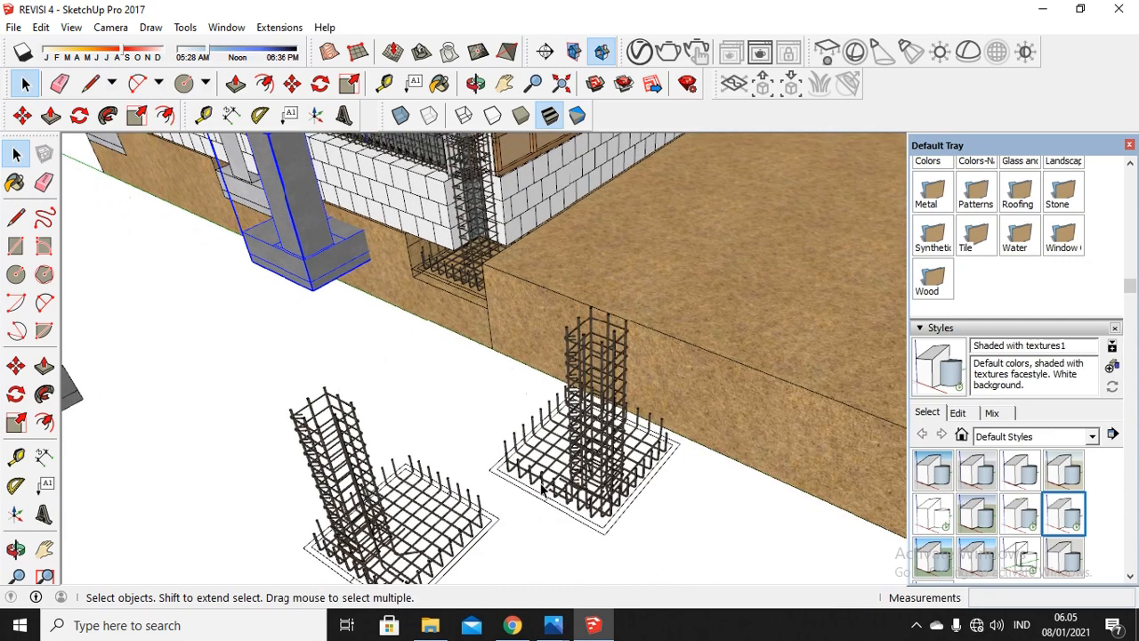
pyautogui.moveTo(553, 623)
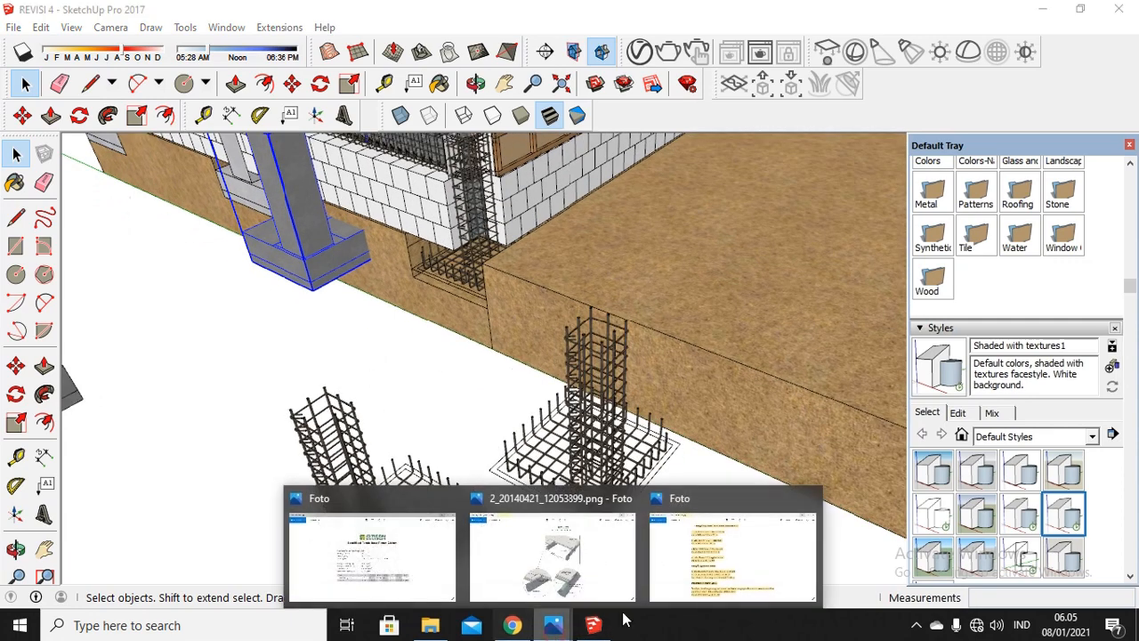
pyautogui.click(725, 570)
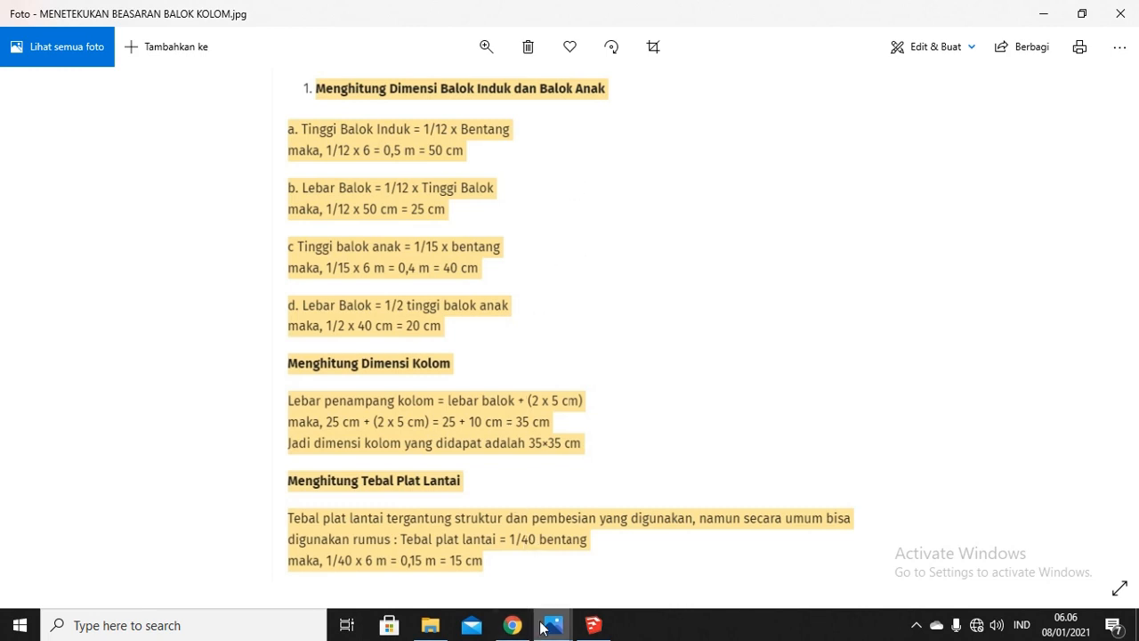
# Switch back to SketchUp and examine the building's overall frame, its upper beams and the floor planks they carry
pyautogui.moveTo(541, 627)
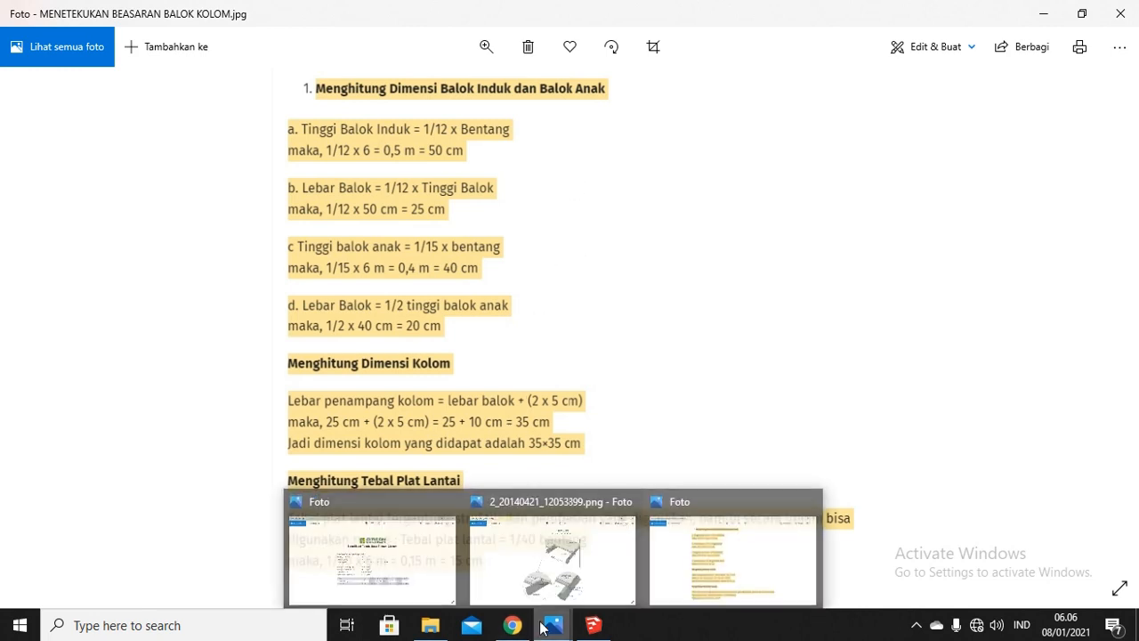
pyautogui.click(594, 628)
pyautogui.scroll(-10, 496, 515)
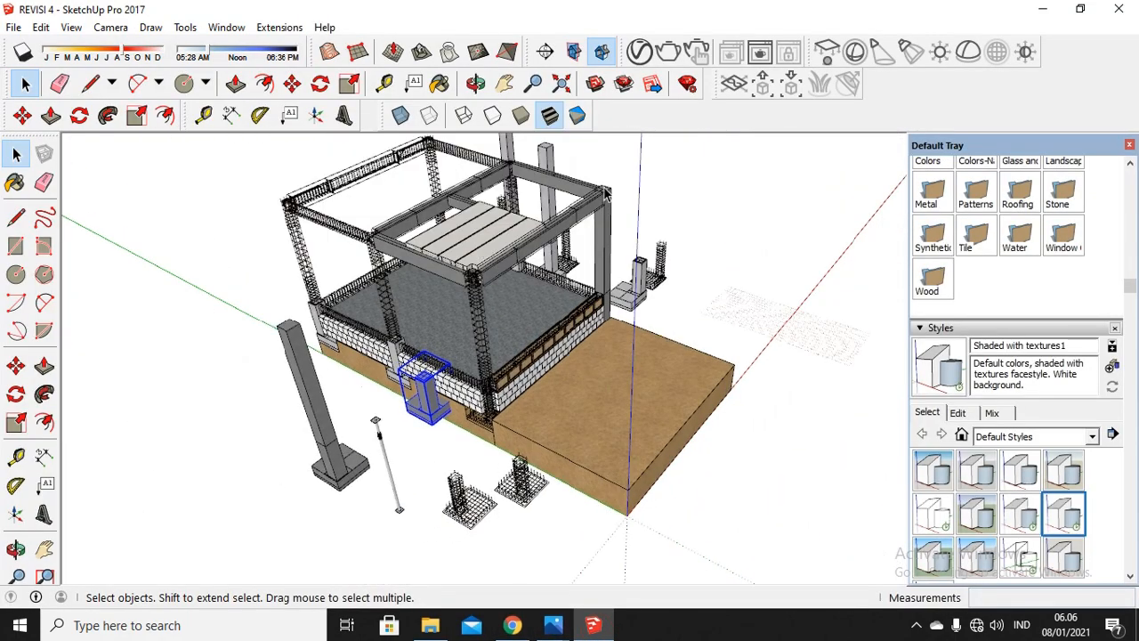
pyautogui.scroll(5, 606, 194)
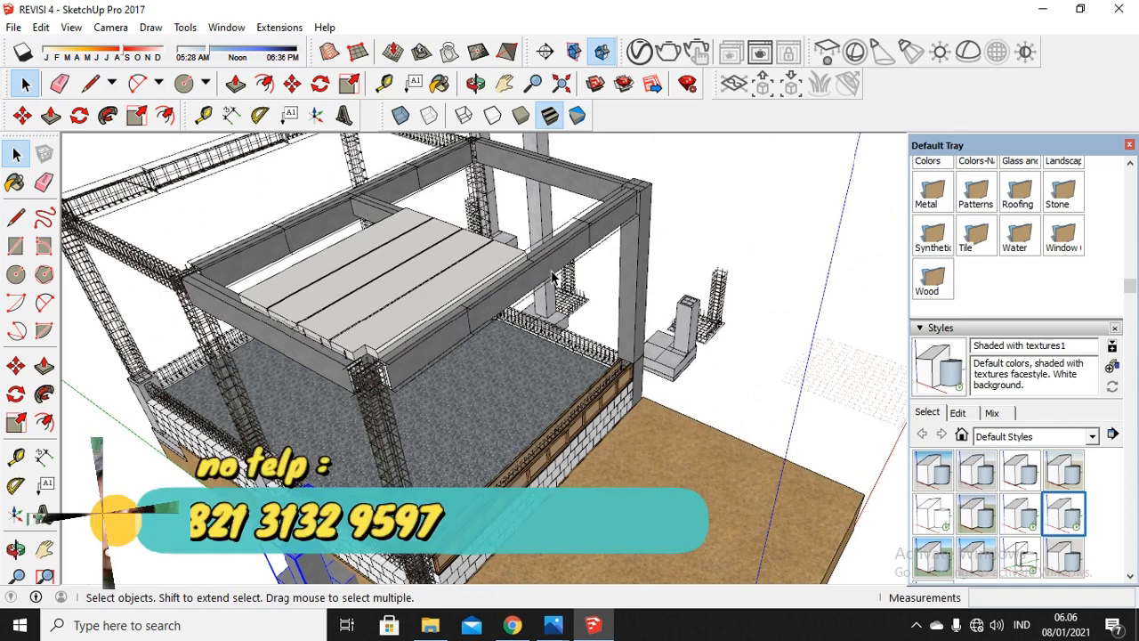
pyautogui.moveTo(543, 276); pyautogui.dragTo(412, 281, button='middle')
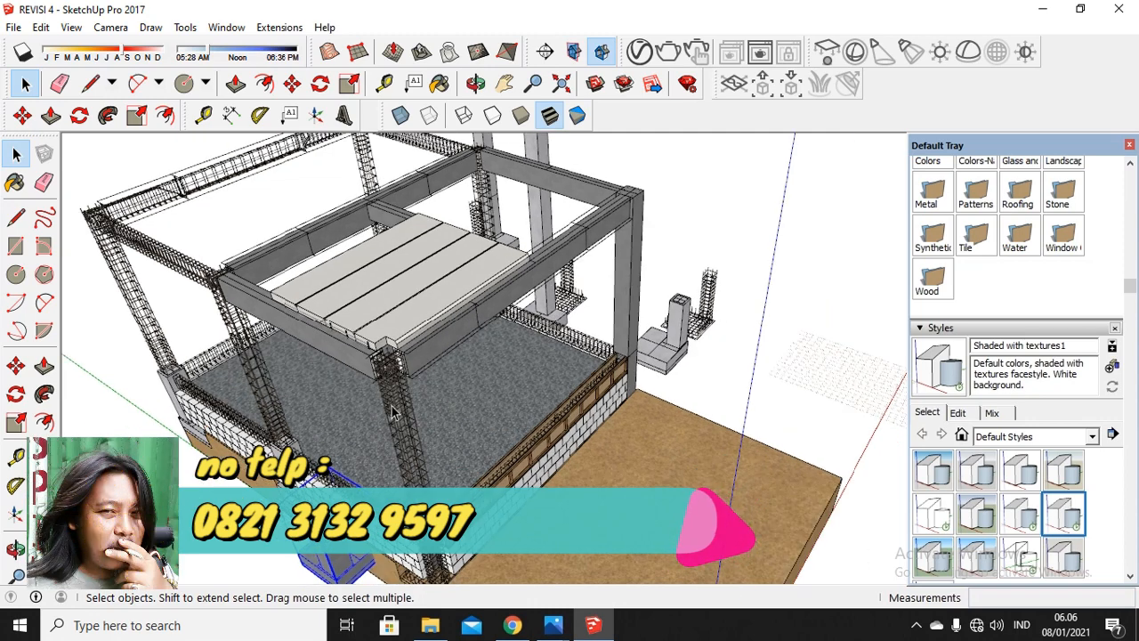
pyautogui.moveTo(422, 387); pyautogui.dragTo(456, 349, button='middle')
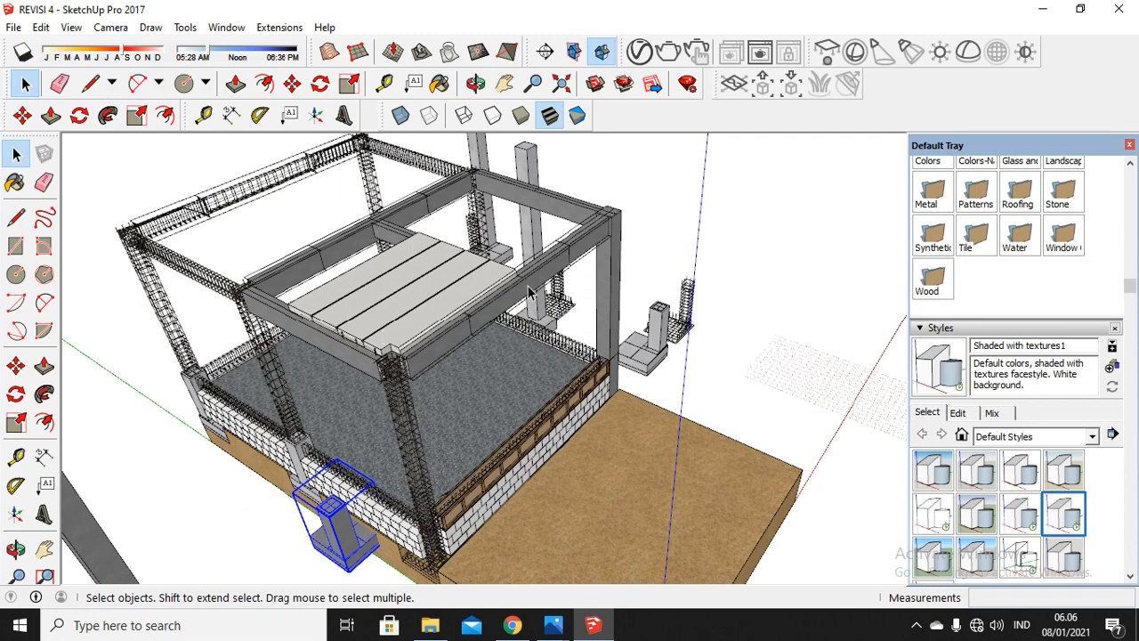
pyautogui.moveTo(530, 292); pyautogui.dragTo(570, 294, button='middle')
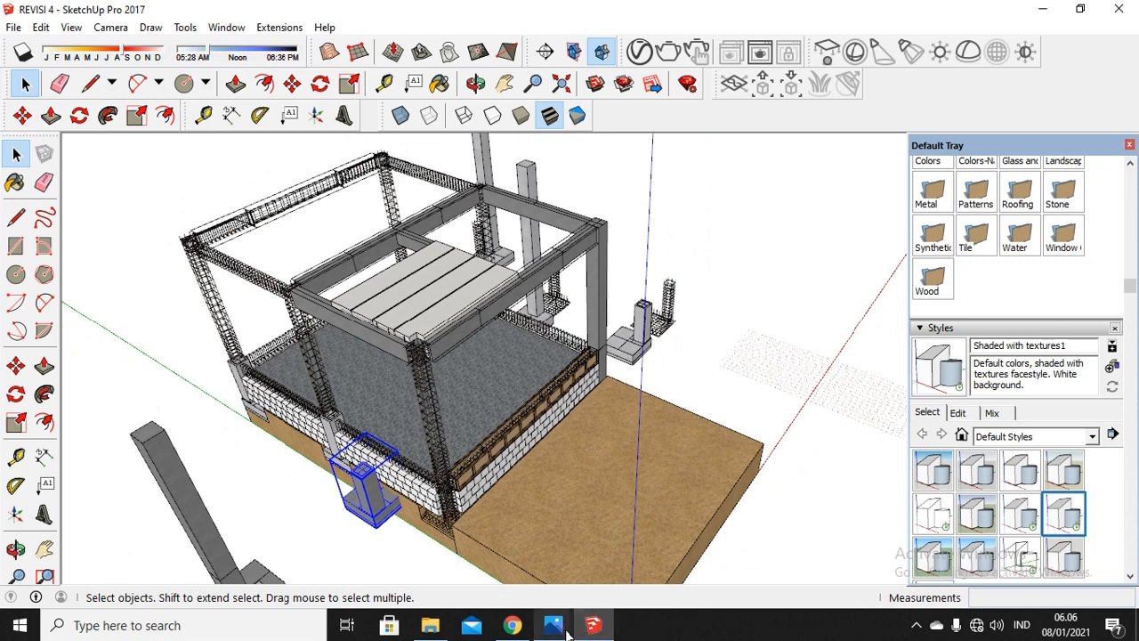
# Compare the beam, column and slab sizing rules in the Photos image with the frame in the SketchUp model
pyautogui.moveTo(567, 632)
pyautogui.click(683, 573)
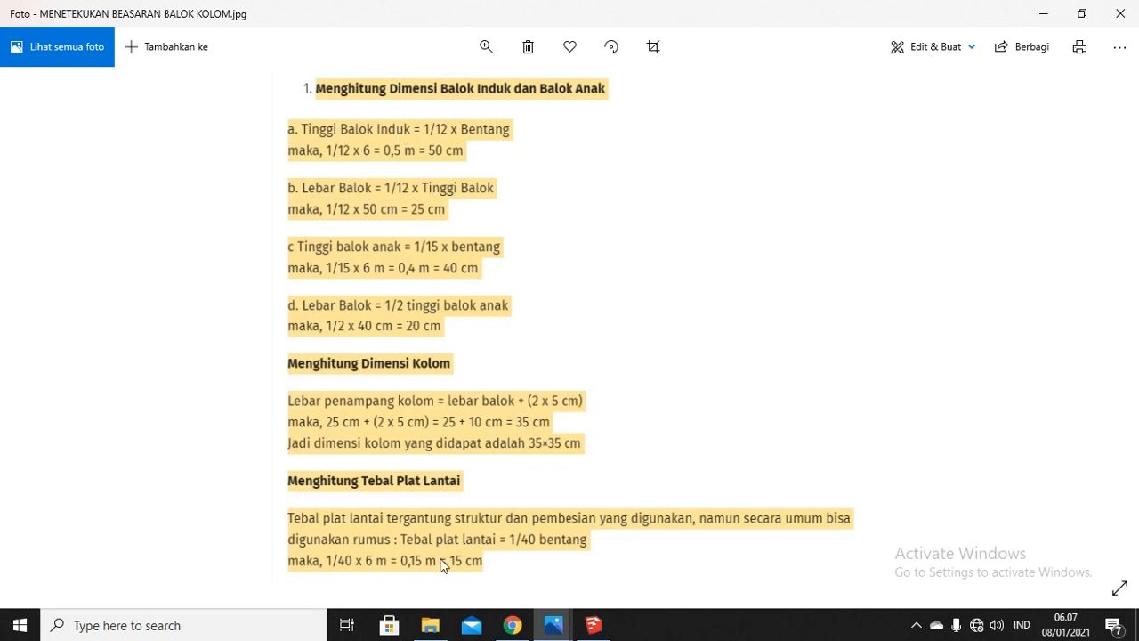
pyautogui.click(593, 625)
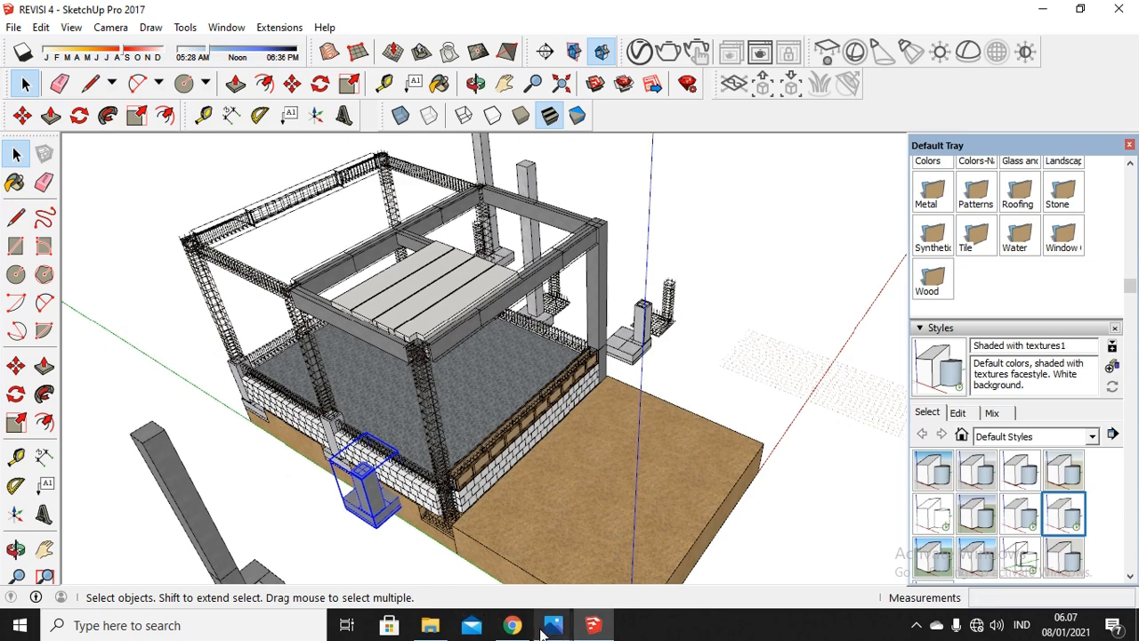
pyautogui.moveTo(542, 631)
pyautogui.click(739, 564)
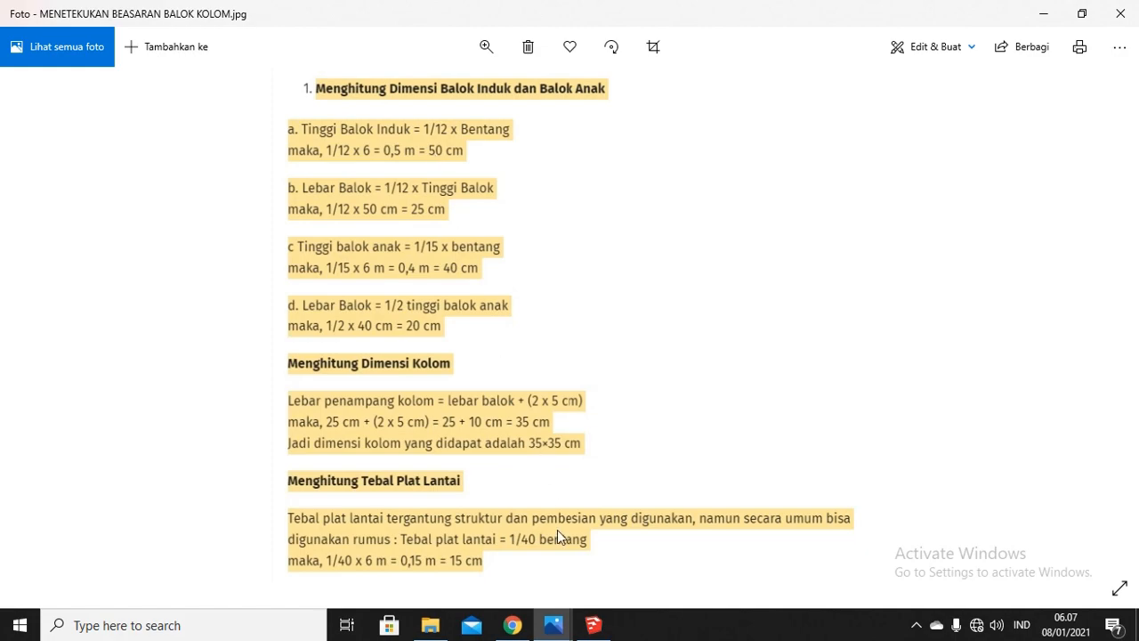
# Switch to SketchUp and inspect the concrete beams and planks where they meet the front corner column cage
pyautogui.click(593, 624)
pyautogui.scroll(5, 469, 342)
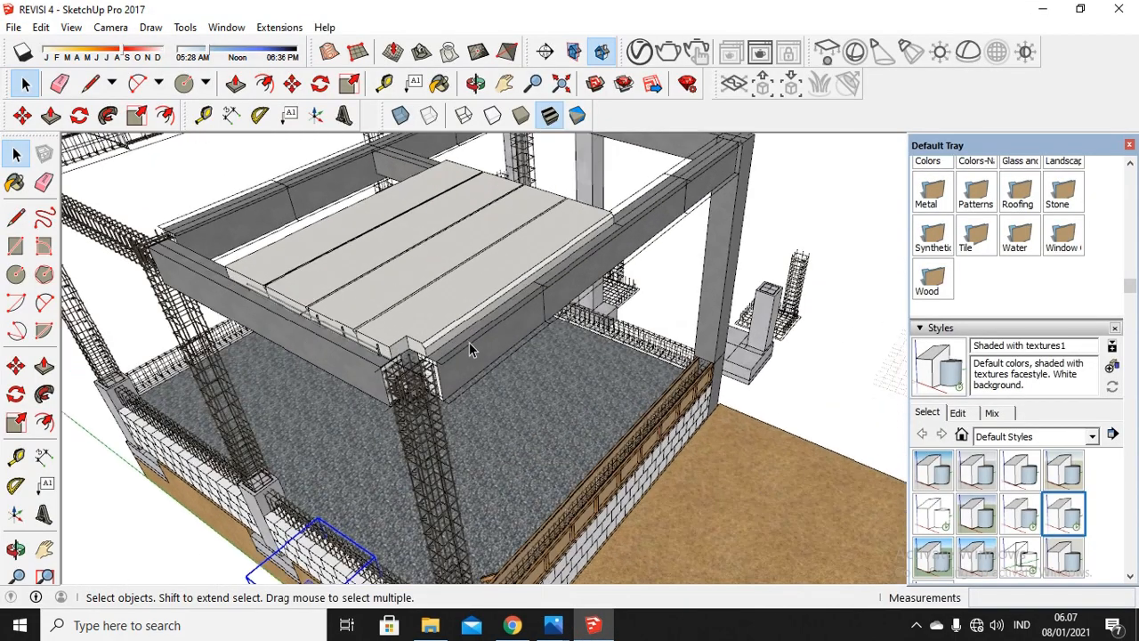
pyautogui.scroll(4, 469, 341)
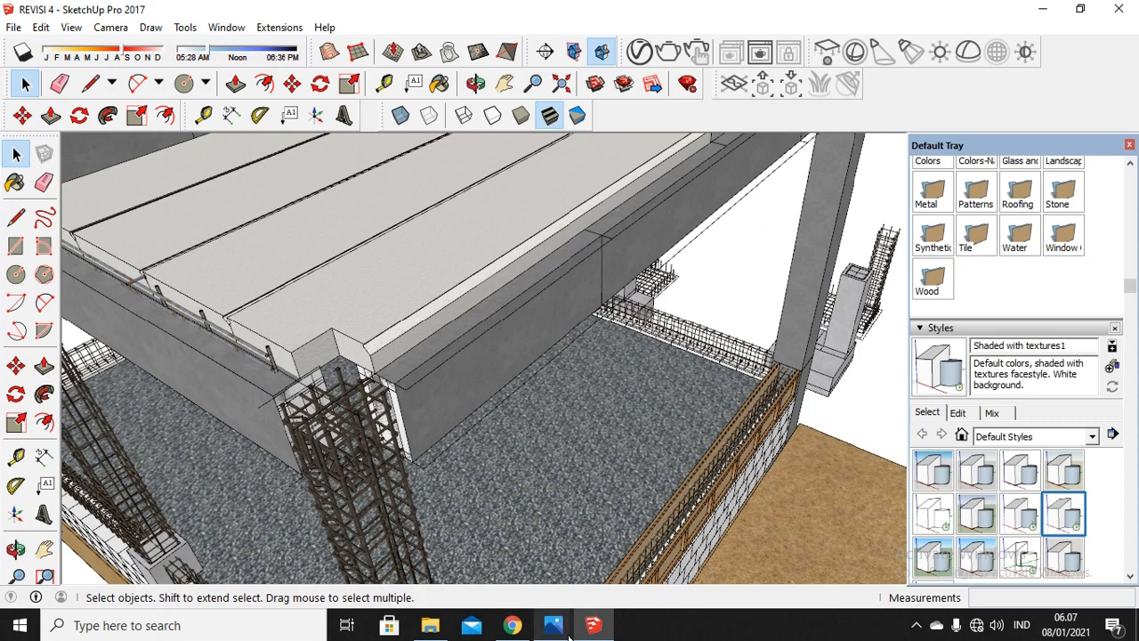
# Reread the main and secondary beam height and width formulas in Photos, checking back with the SketchUp model between readings
pyautogui.click(543, 627)
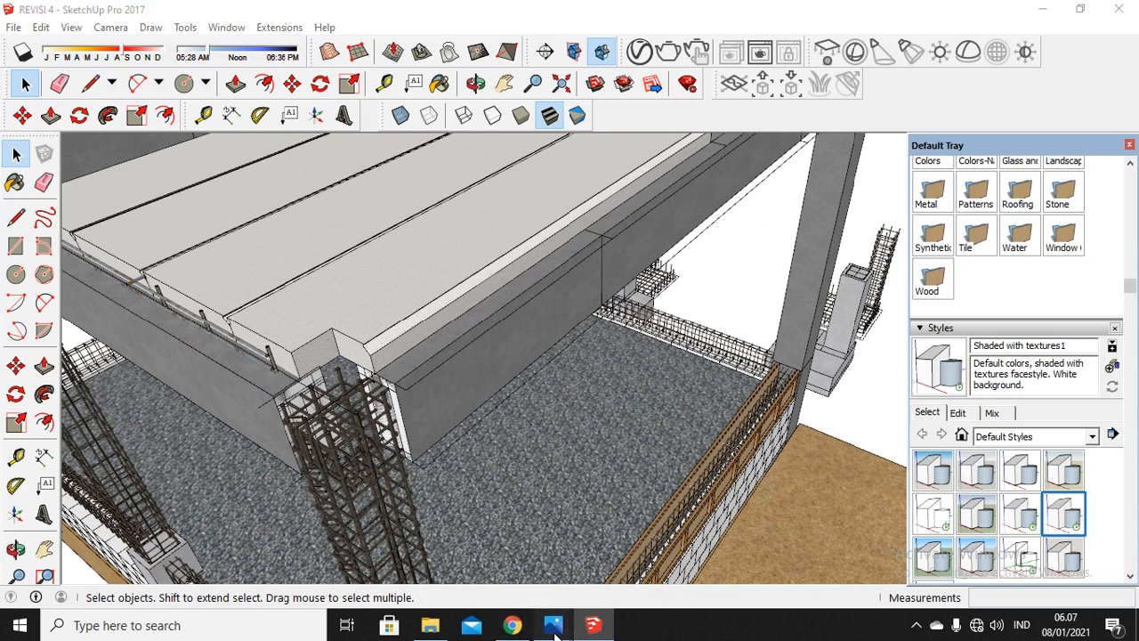
pyautogui.click(733, 551)
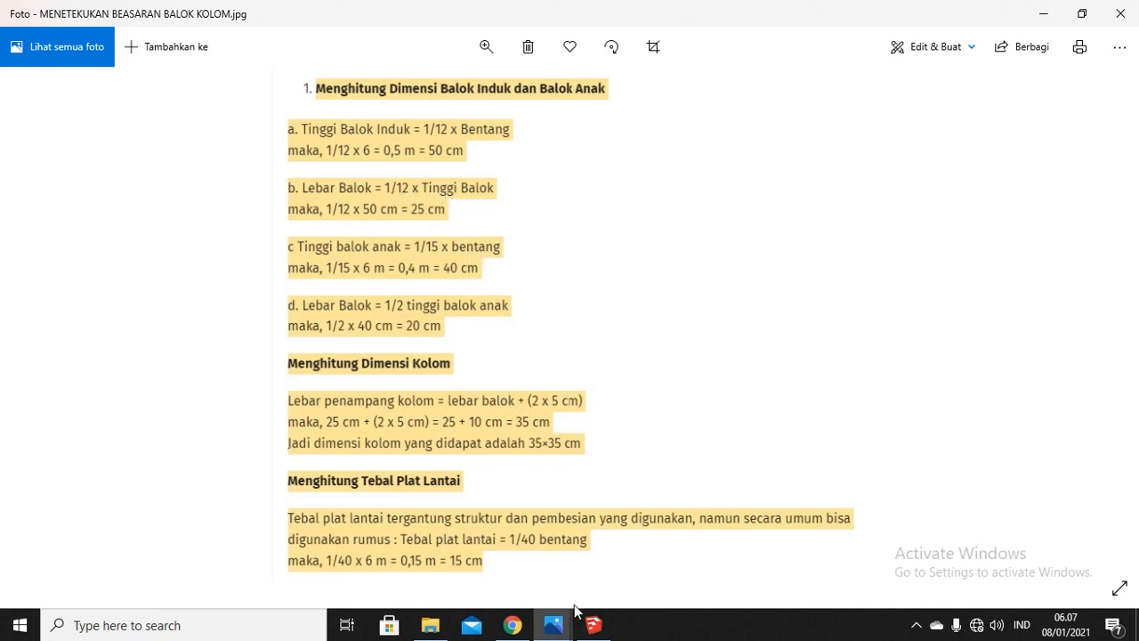
pyautogui.click(609, 629)
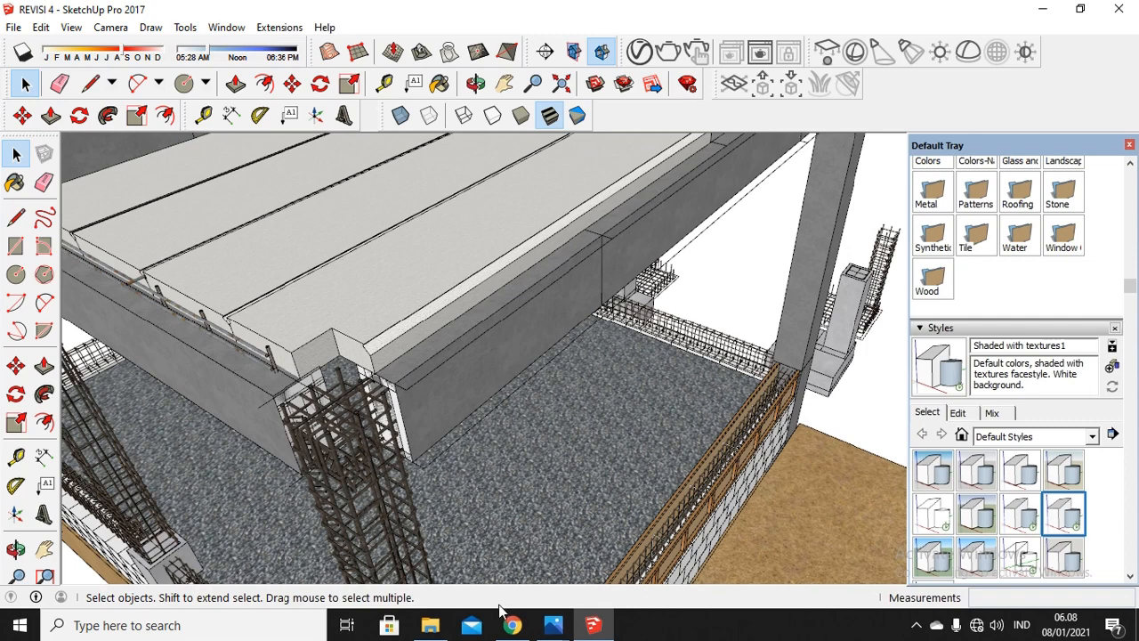
pyautogui.moveTo(553, 625)
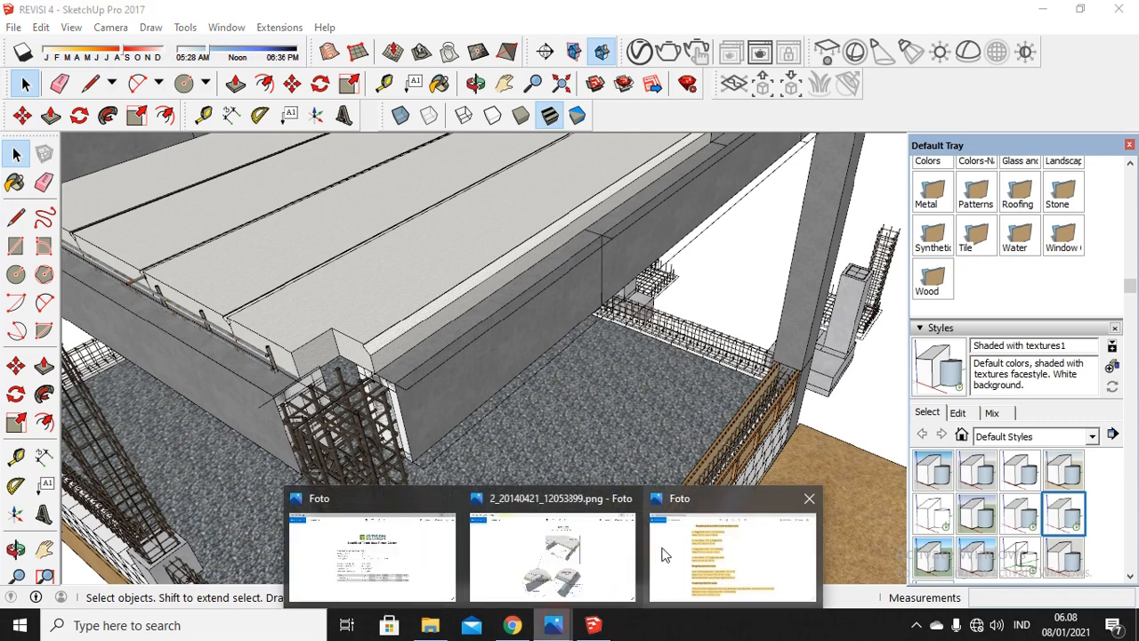
pyautogui.click(661, 546)
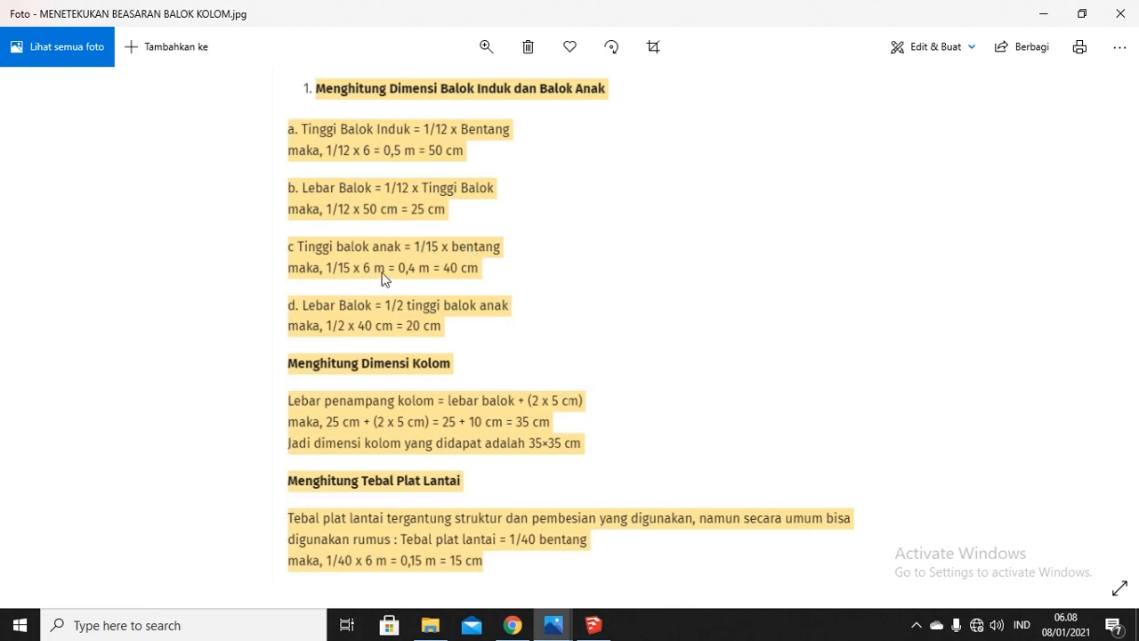
# Switch to SketchUp and examine the main beams around the frame and the short secondary beam behind the planks
pyautogui.click(594, 623)
pyautogui.scroll(-6, 605, 471)
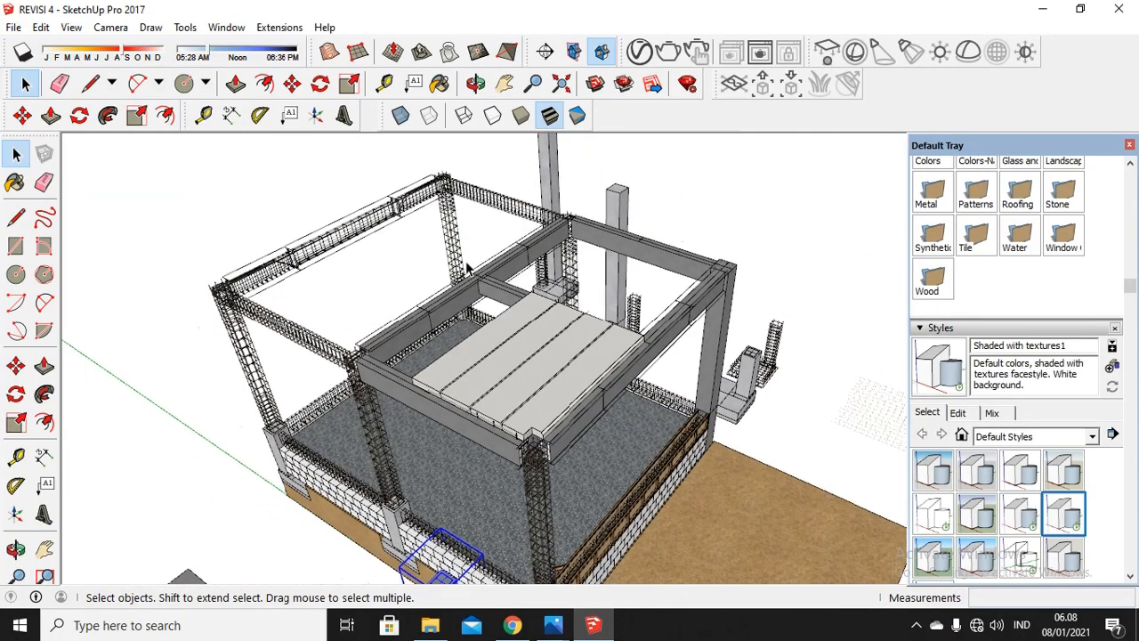
pyautogui.scroll(2, 528, 303)
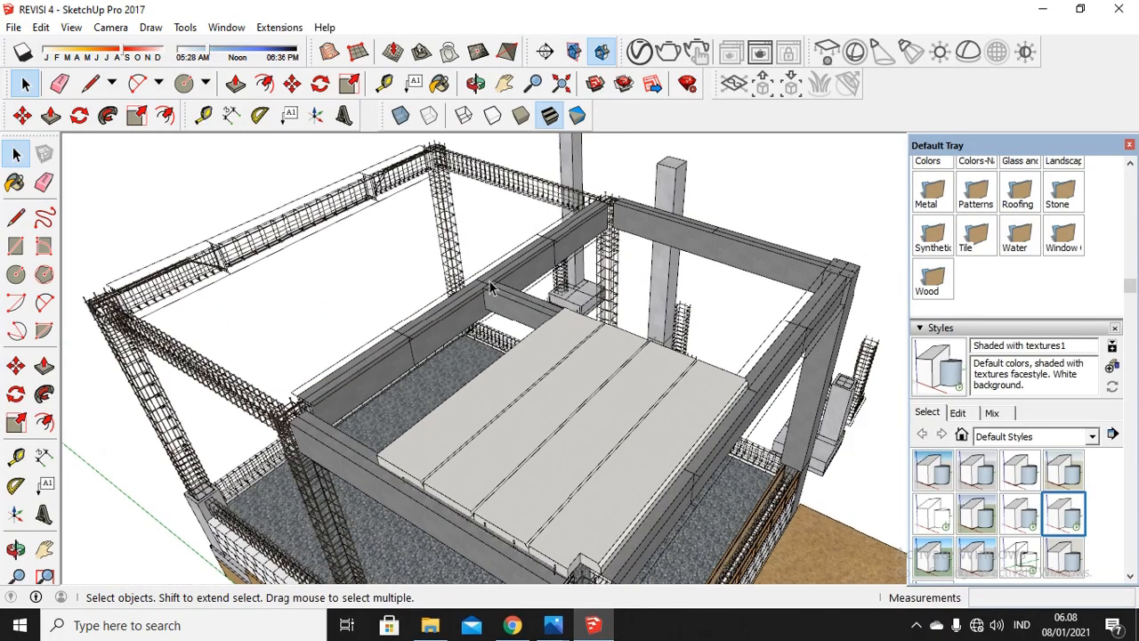
pyautogui.scroll(-2, 459, 301)
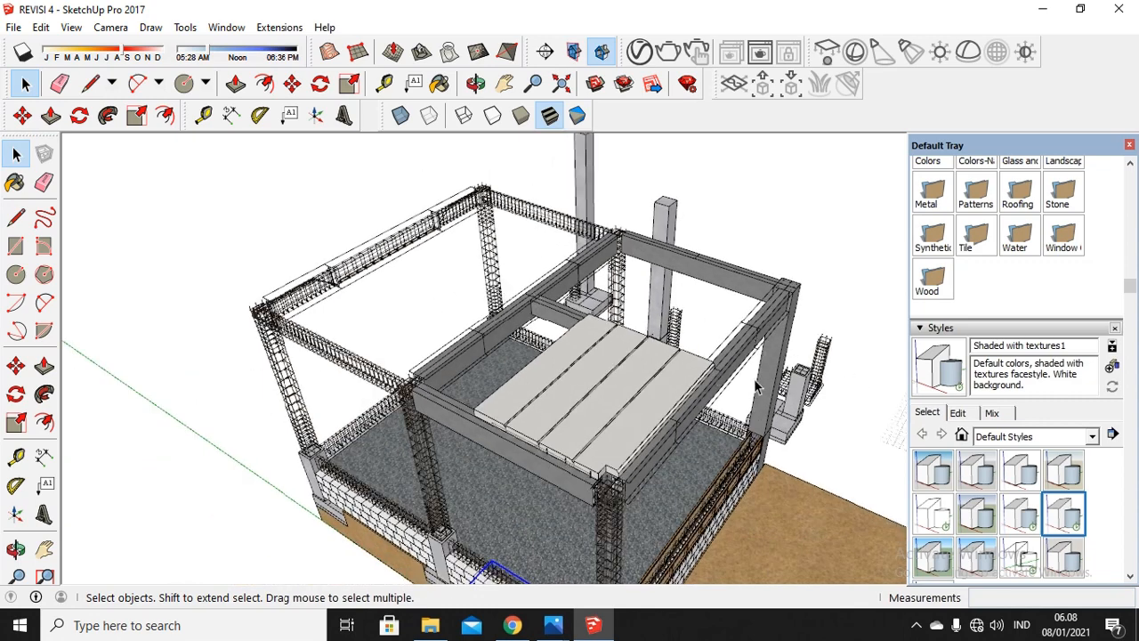
# Review the column and slab sizing formulas in the Photos image, then return to the SketchUp model
pyautogui.moveTo(553, 623)
pyautogui.click(747, 570)
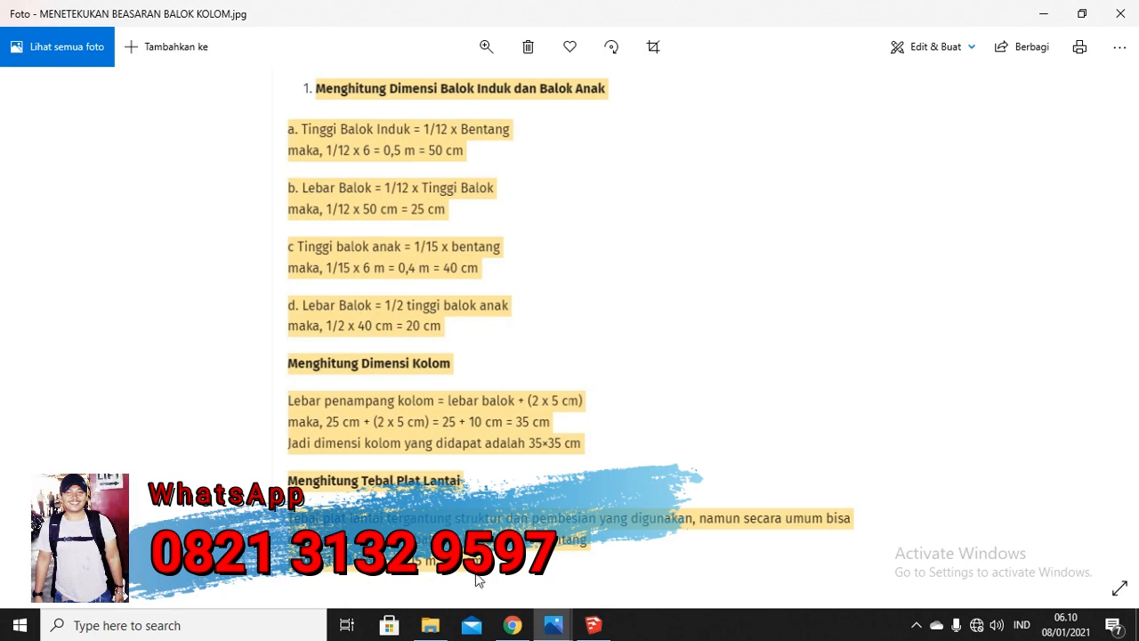
pyautogui.click(593, 625)
# Dimension two adjacent top edges of the tall pulled-out concrete column in front of the building
pyautogui.scroll(-3, 421, 249)
pyautogui.scroll(4, 545, 461)
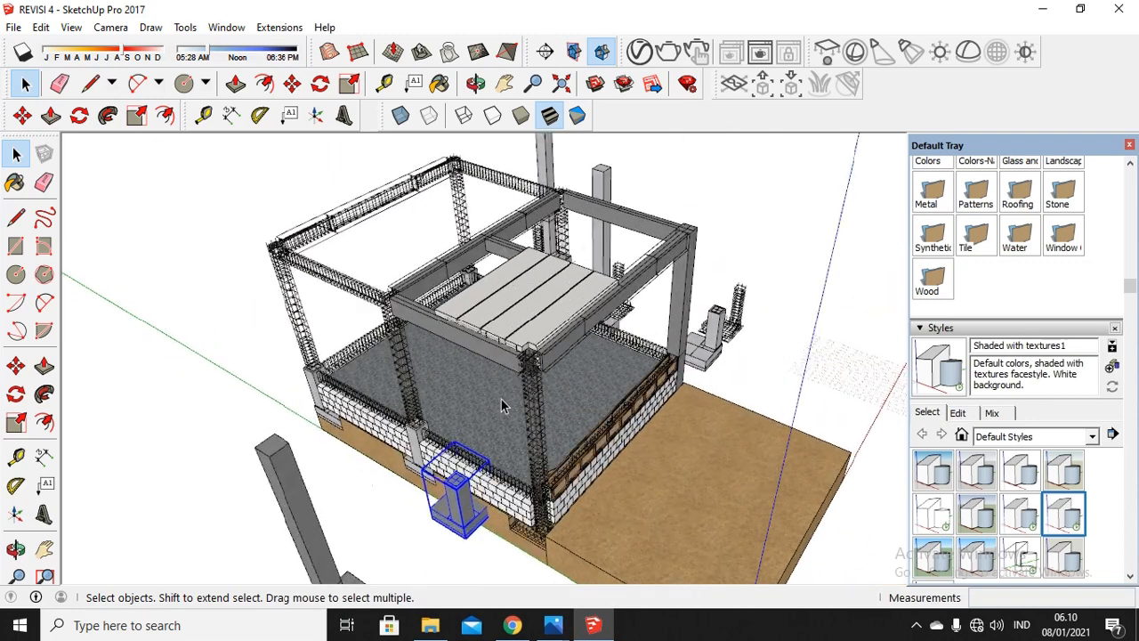
pyautogui.scroll(1, 545, 461)
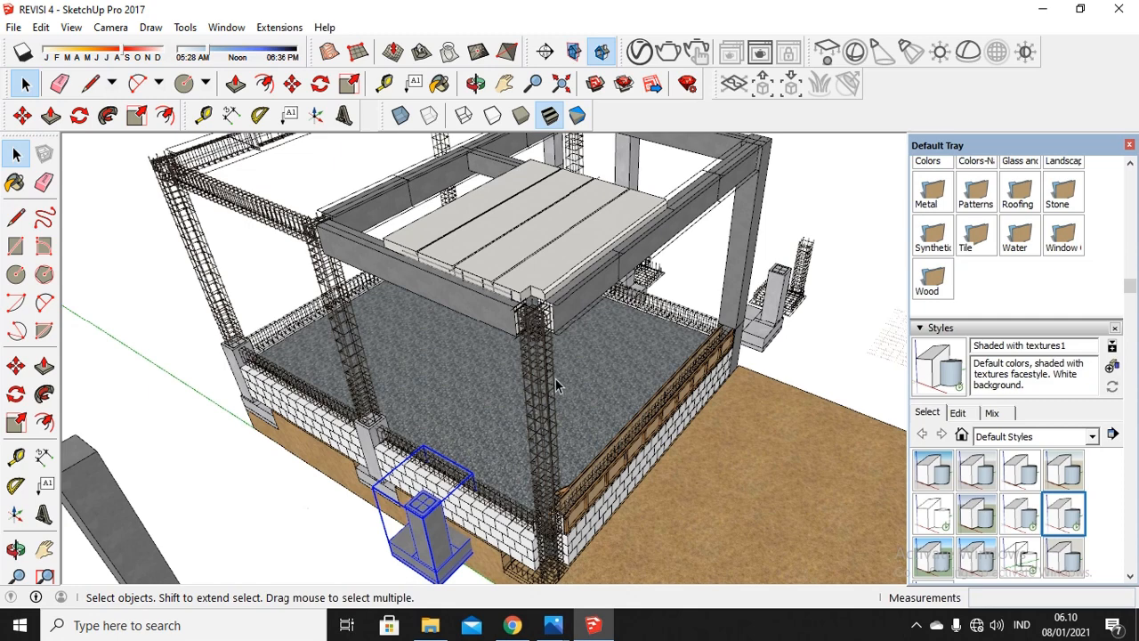
pyautogui.scroll(-2, 555, 365)
pyautogui.scroll(2, 239, 432)
pyautogui.scroll(1, 238, 432)
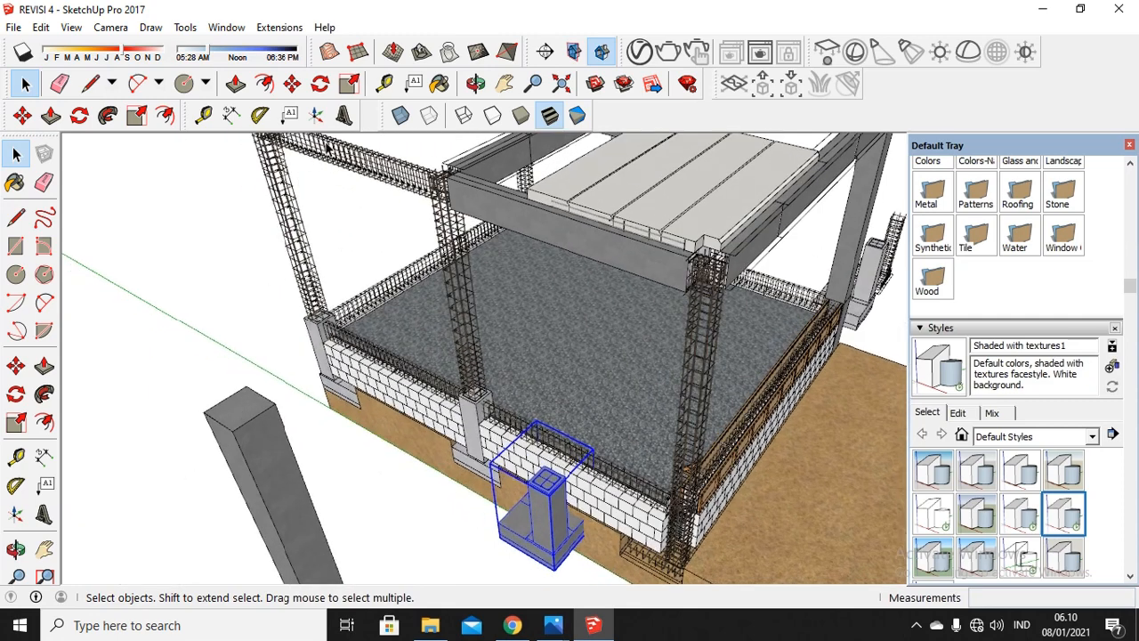
pyautogui.click(203, 116)
pyautogui.click(232, 116)
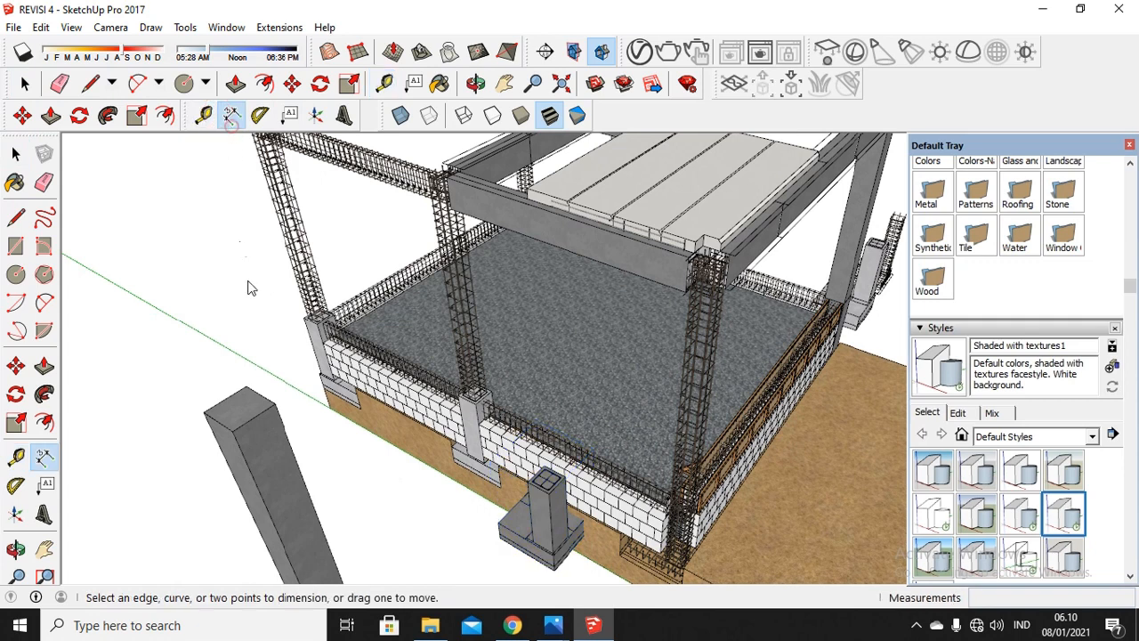
pyautogui.click(204, 414)
pyautogui.click(233, 429)
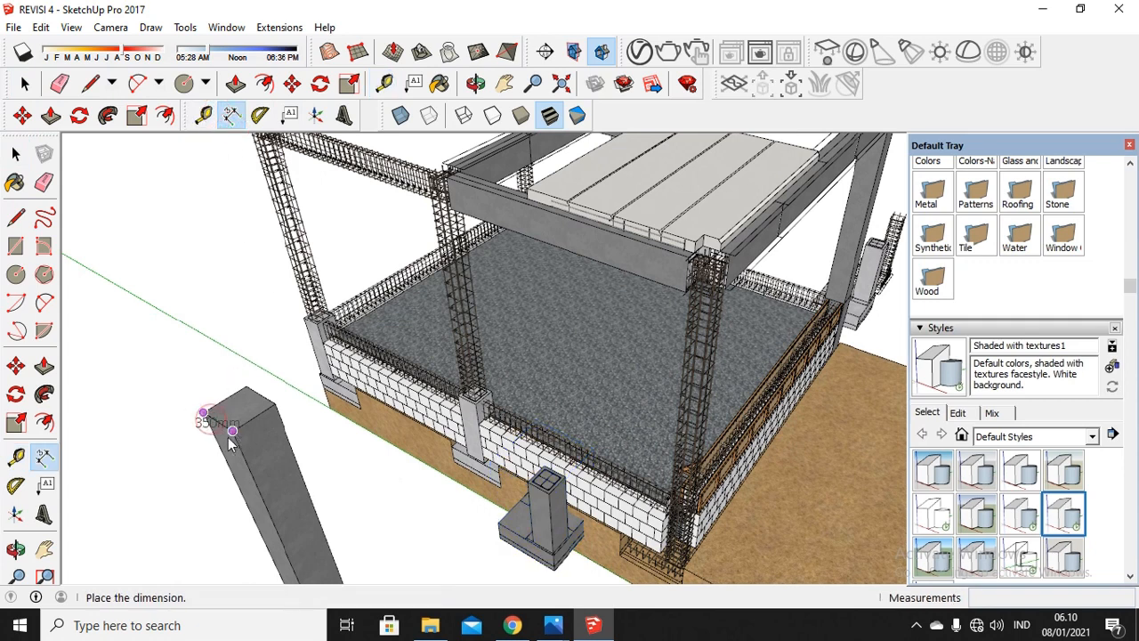
pyautogui.click(210, 448)
pyautogui.click(204, 413)
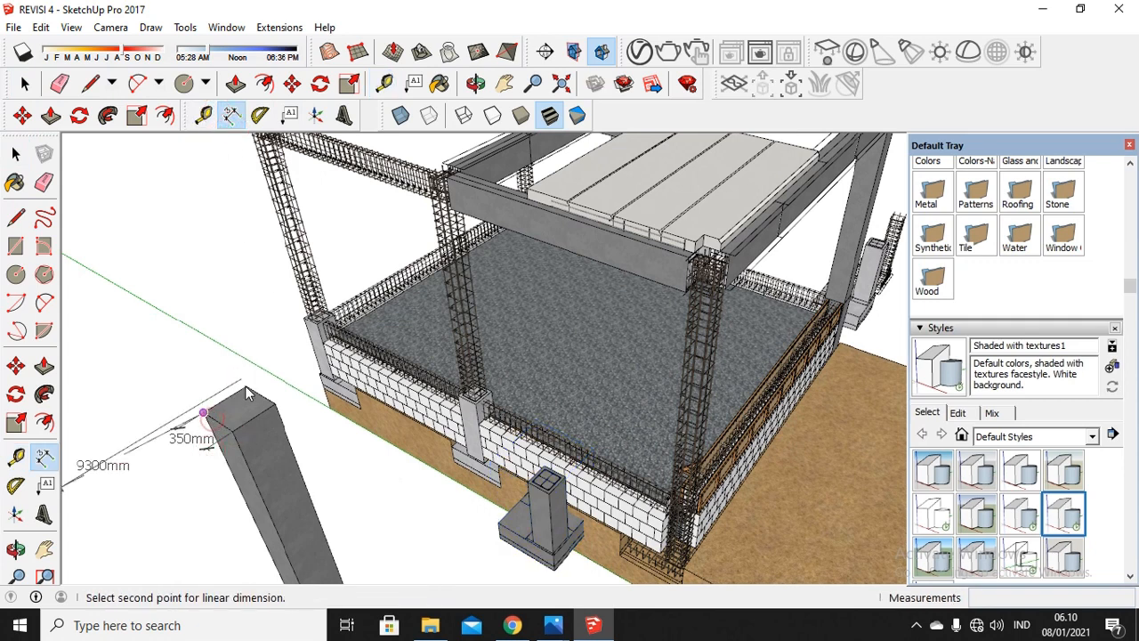
pyautogui.click(245, 387)
pyautogui.click(224, 389)
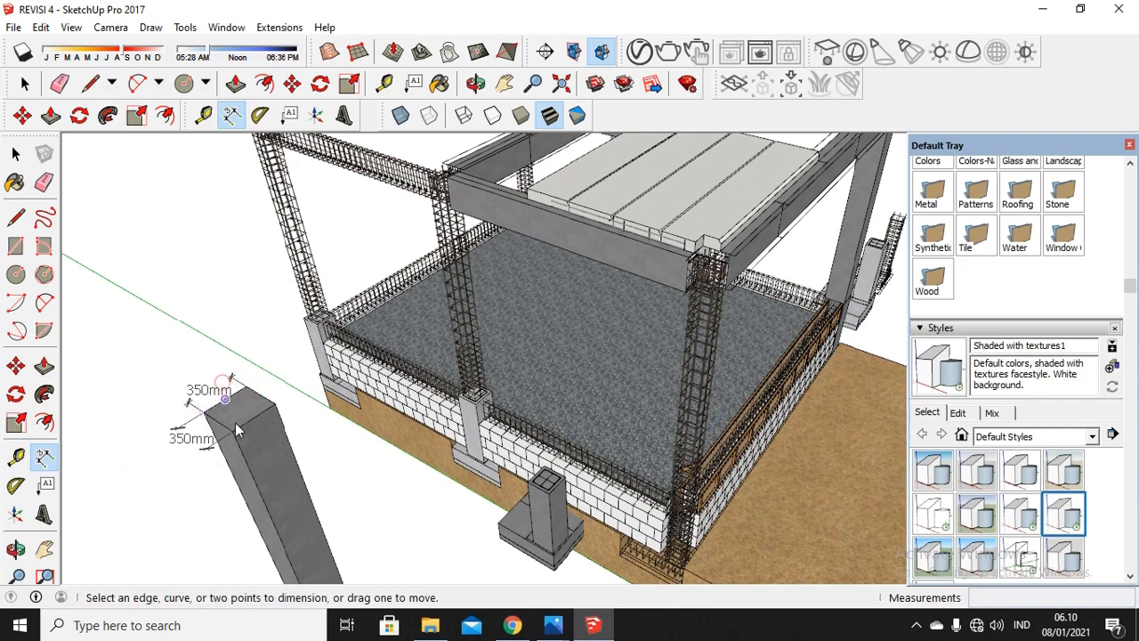
# Examine the pulled-out column with its dimensions and the exposed reinforcement cage of the building's front corner column
pyautogui.scroll(3, 235, 423)
pyautogui.moveTo(194, 429); pyautogui.dragTo(356, 436, button='middle')
pyautogui.scroll(-6, 653, 341)
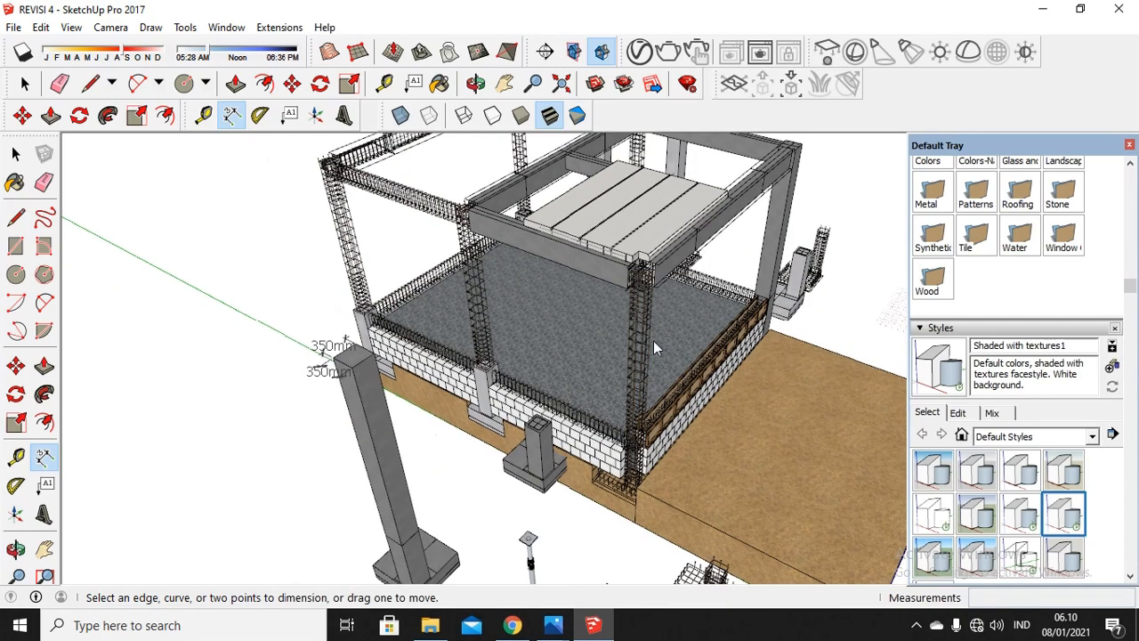
pyautogui.scroll(3, 658, 356)
pyautogui.scroll(5, 642, 305)
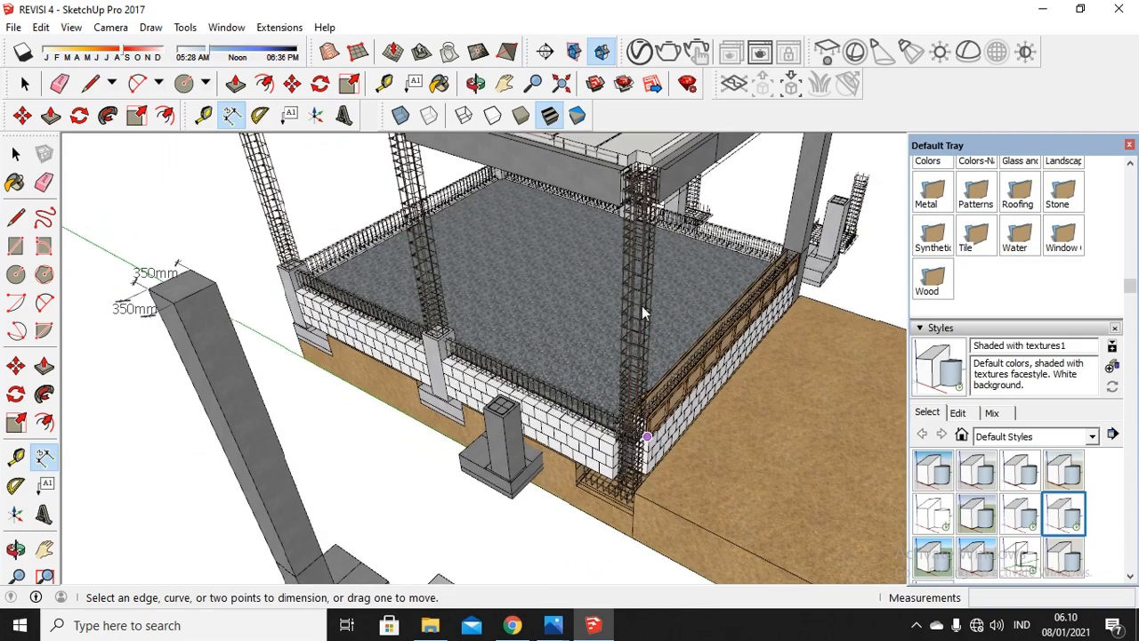
pyautogui.scroll(-4, 641, 280)
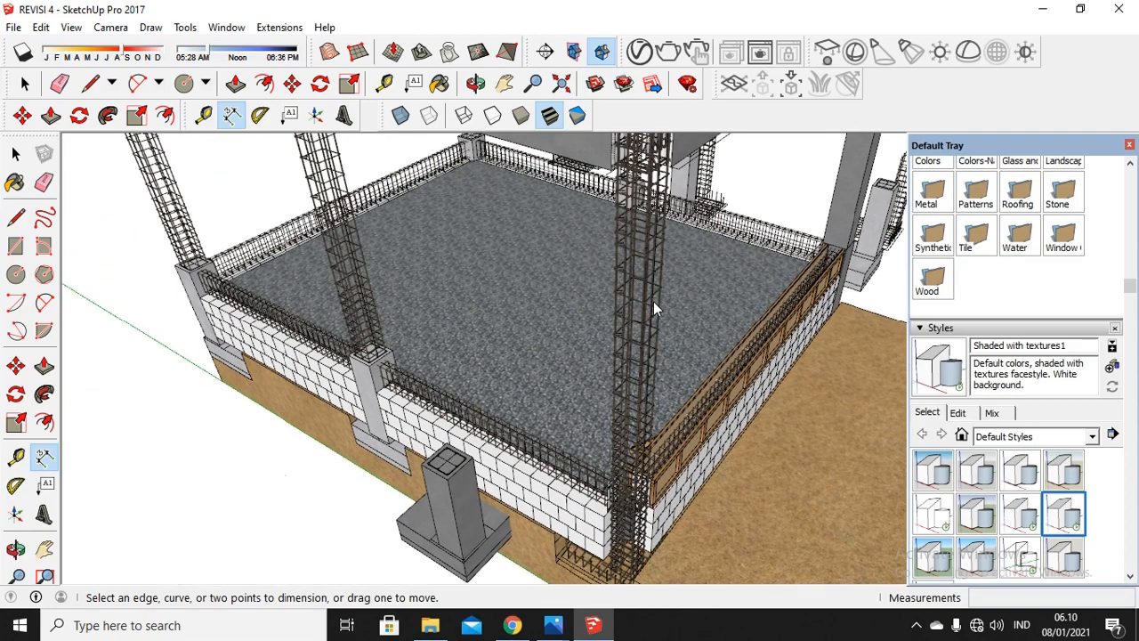
# Examine the top of the front corner column's reinforcement cage where the two main beams meet it
pyautogui.scroll(3, 328, 314)
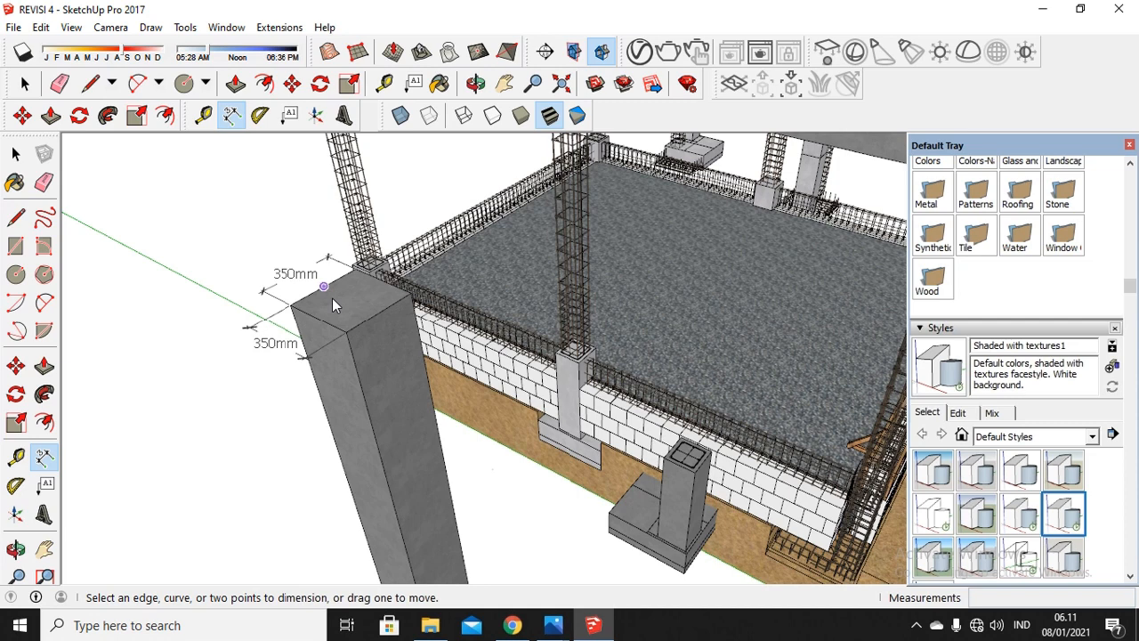
pyautogui.moveTo(333, 352); pyautogui.dragTo(514, 306, button='middle')
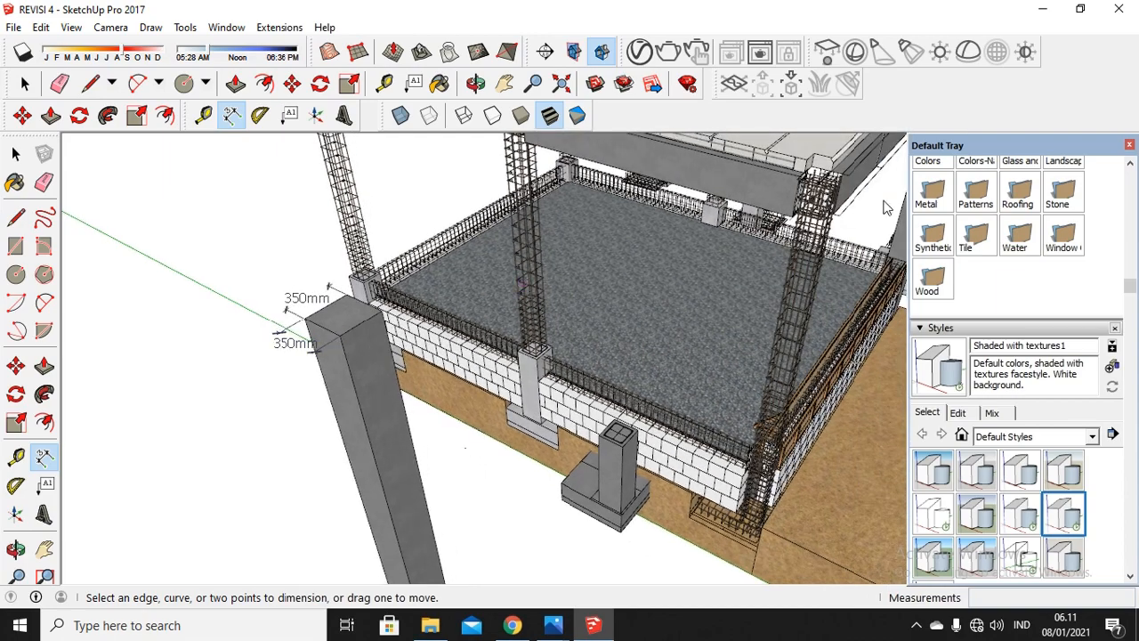
pyautogui.scroll(5, 884, 208)
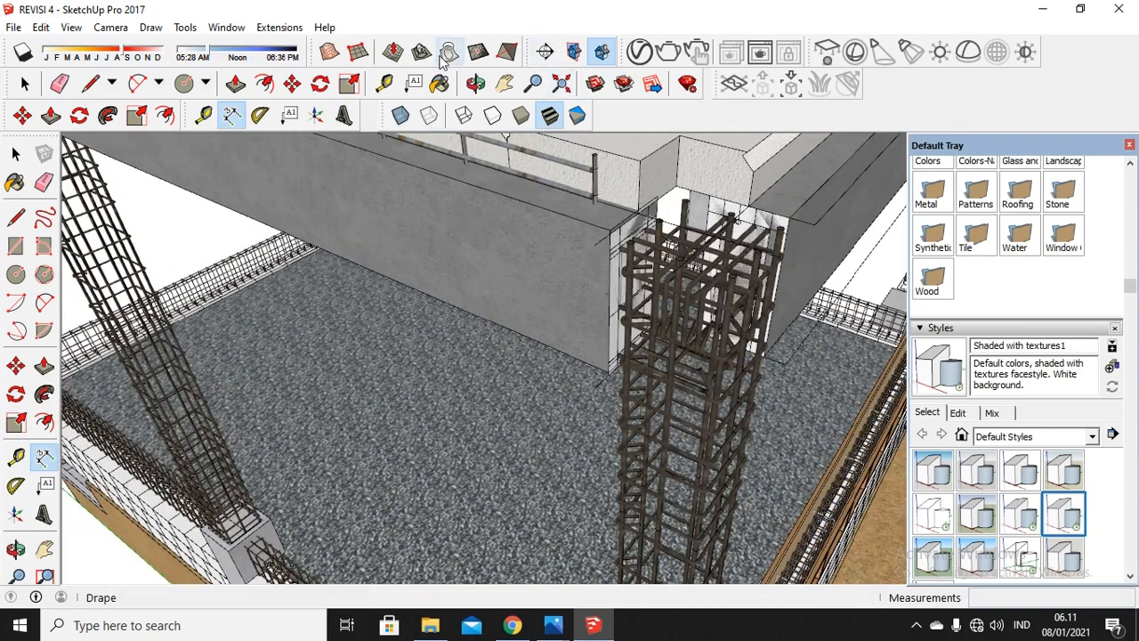
pyautogui.click(475, 83)
pyautogui.moveTo(509, 152); pyautogui.dragTo(577, 314)
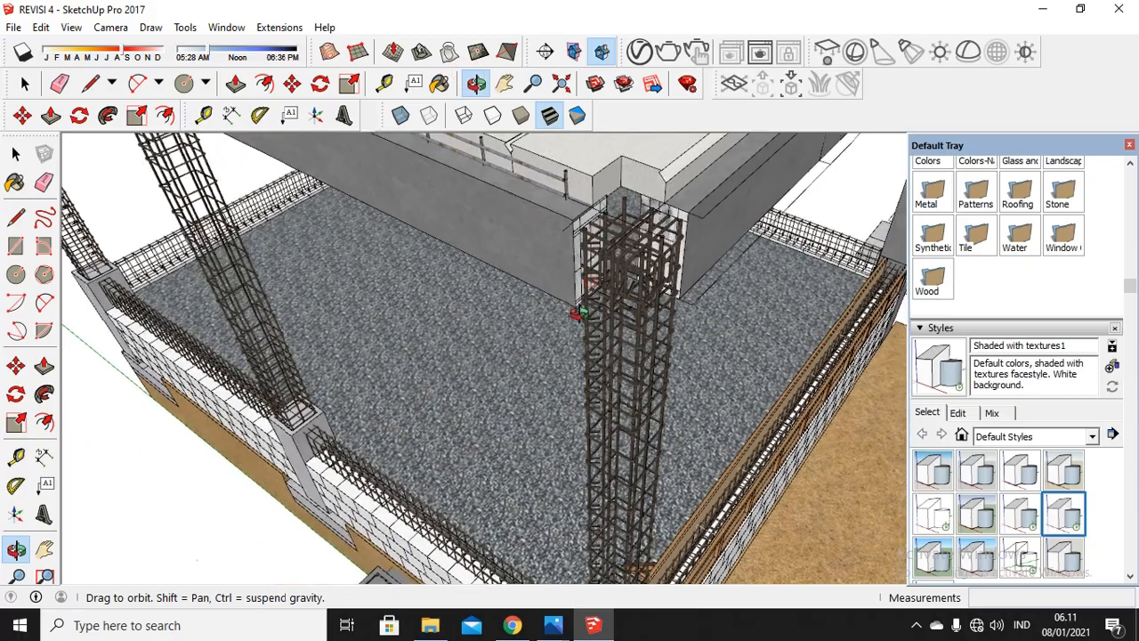
pyautogui.scroll(4, 663, 249)
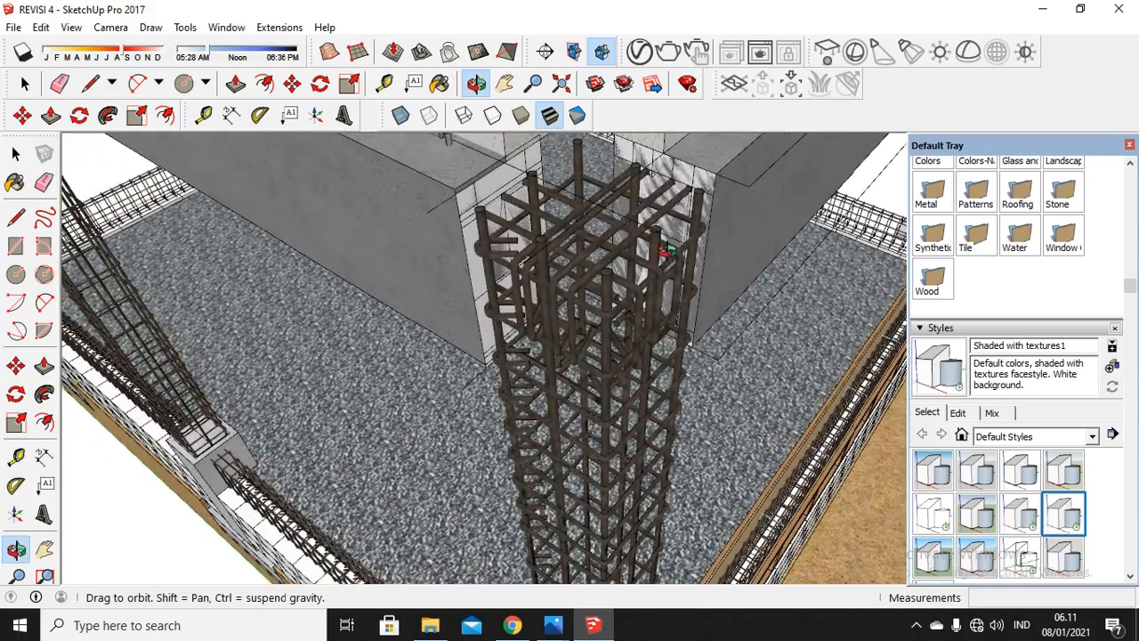
pyautogui.moveTo(527, 178); pyautogui.dragTo(554, 225)
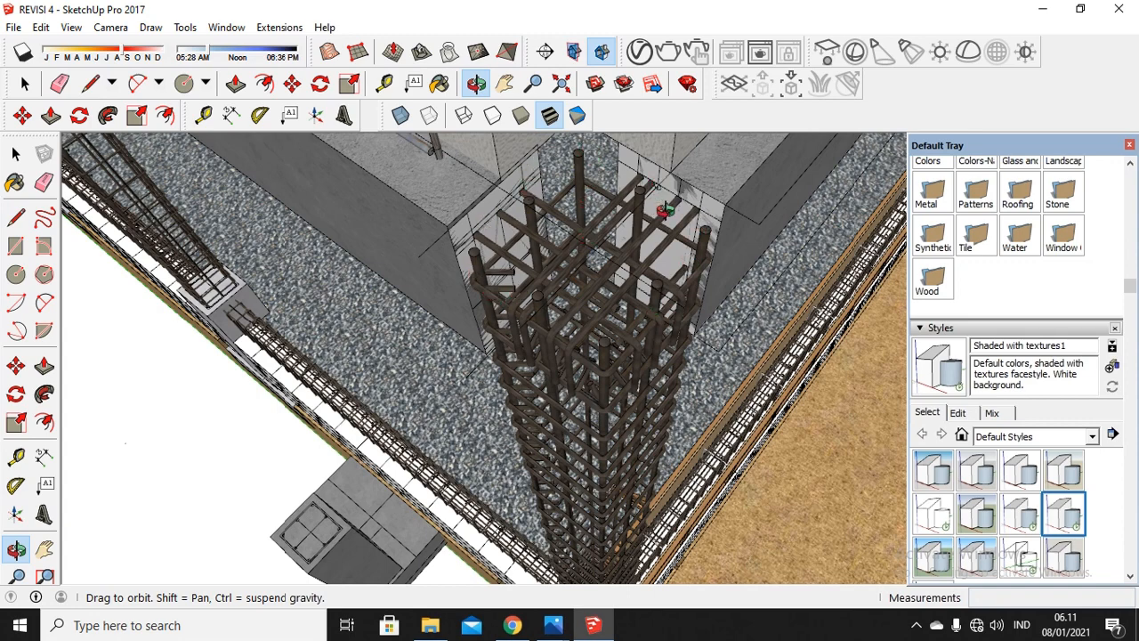
pyautogui.moveTo(666, 202); pyautogui.dragTo(648, 147)
pyautogui.scroll(1, 654, 326)
pyautogui.moveTo(655, 327); pyautogui.dragTo(467, 66)
# Inspect the corner column's exposed reinforcement from its base to the beam, including the stirrup spacing along its height
pyautogui.scroll(-2, 583, 250)
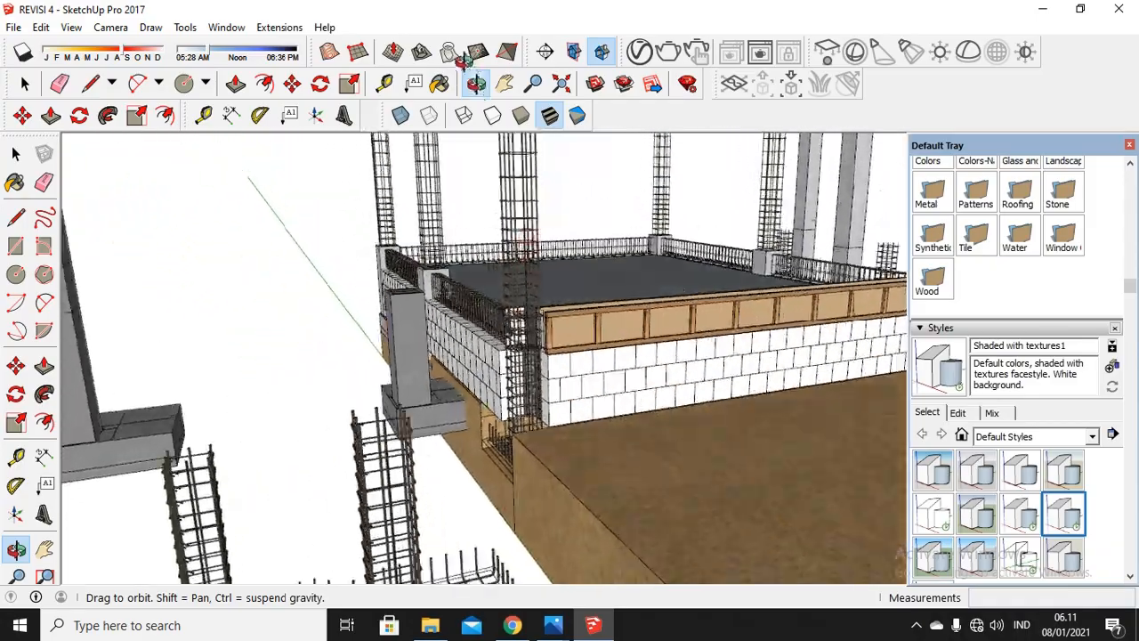
pyautogui.moveTo(561, 463); pyautogui.dragTo(587, 465)
pyautogui.scroll(-3, 588, 466)
pyautogui.scroll(8, 556, 222)
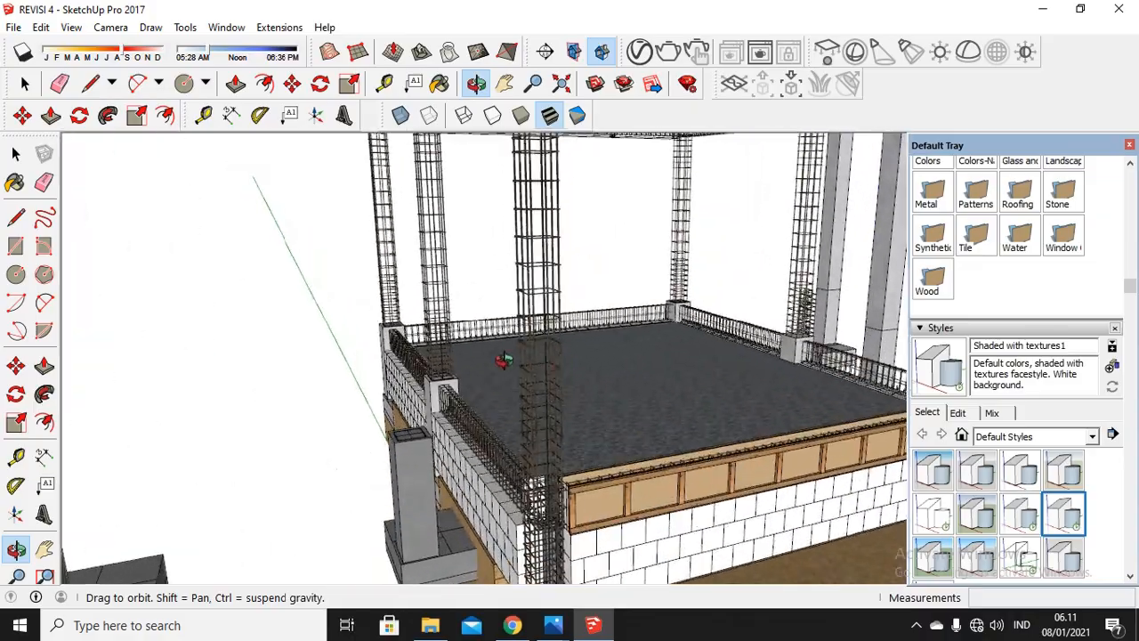
pyautogui.moveTo(368, 260); pyautogui.dragTo(716, 406)
pyautogui.moveTo(653, 441); pyautogui.dragTo(381, 306)
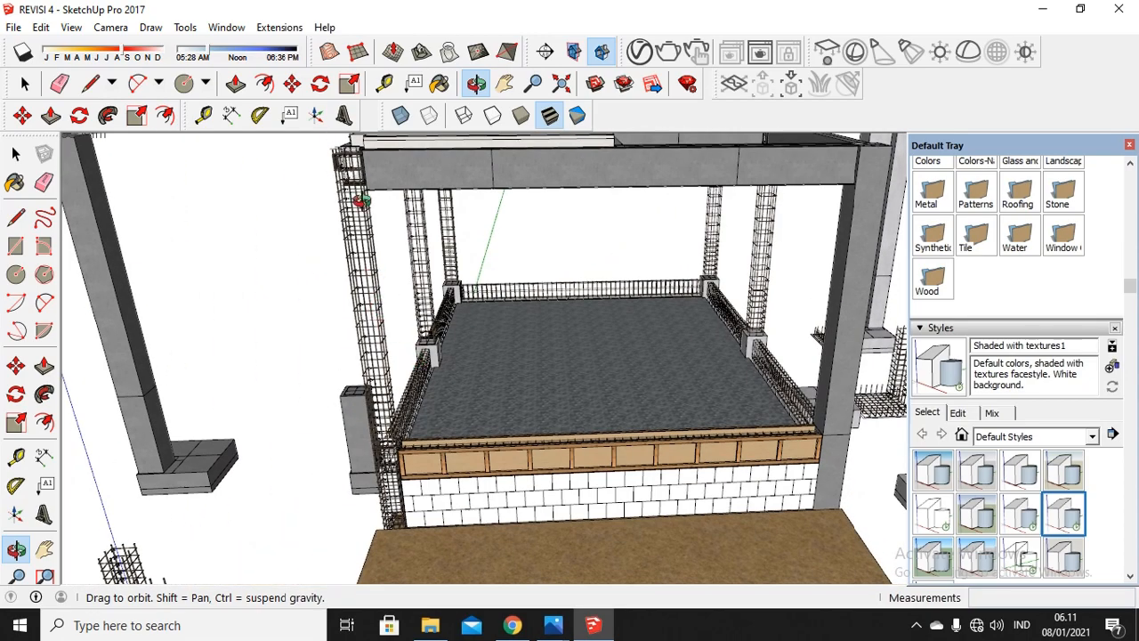
pyautogui.scroll(2, 362, 214)
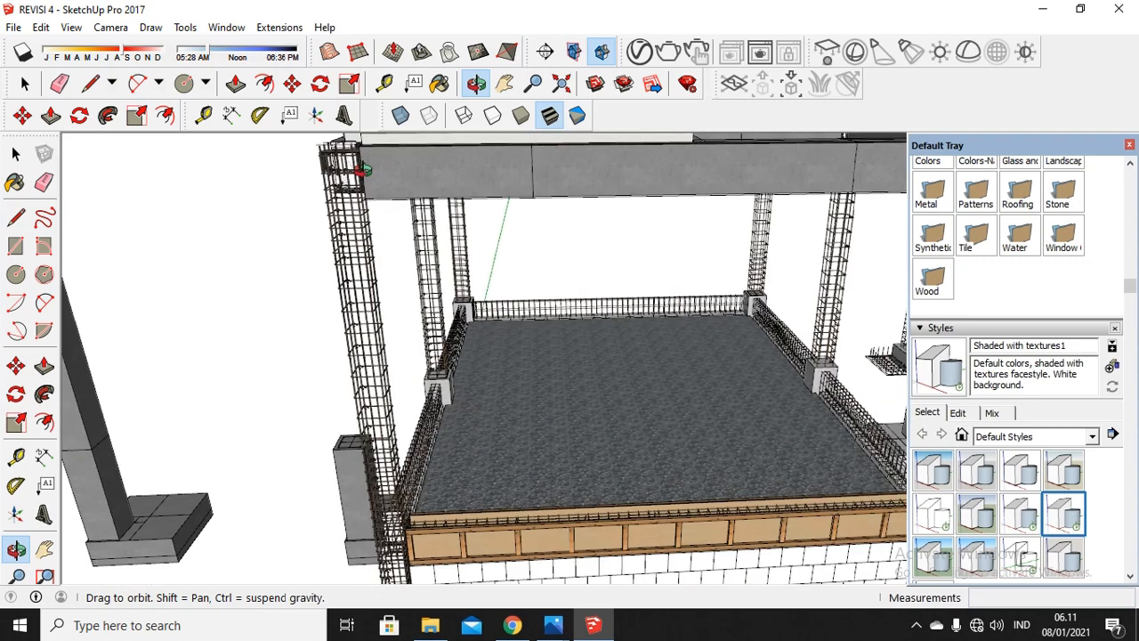
pyautogui.scroll(-1, 368, 281)
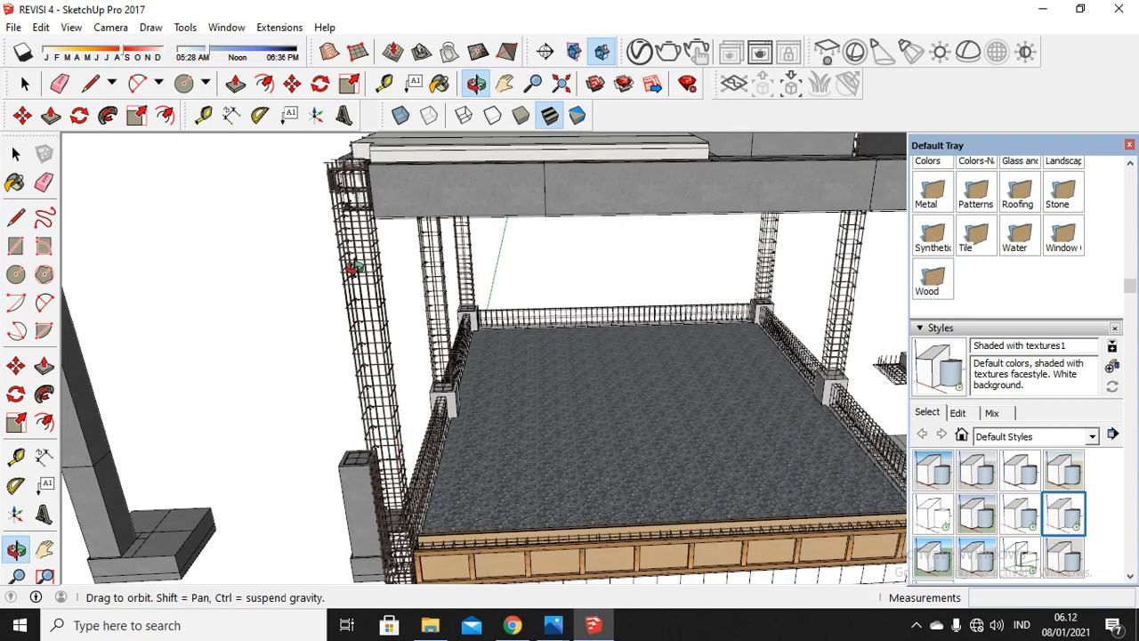
pyautogui.scroll(6, 353, 267)
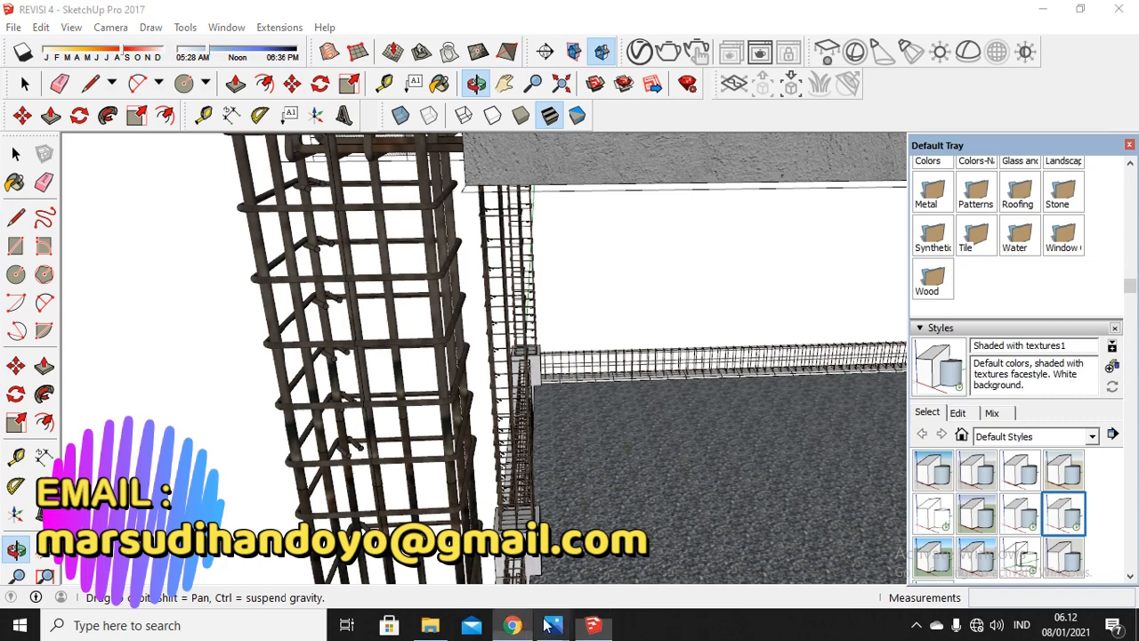
# Switch to Chrome, compare the two reference images of spiral stirrup reinforcement, and return to the SketchUp model
pyautogui.click(512, 625)
pyautogui.hotkey('ctrl', 'Tab')
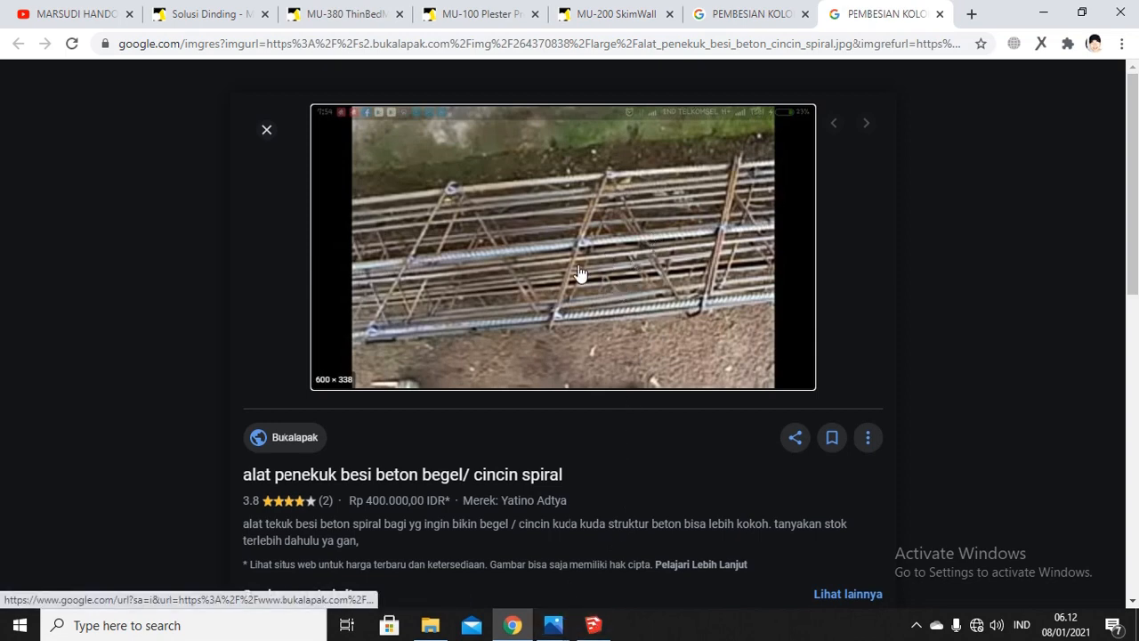
pyautogui.click(751, 15)
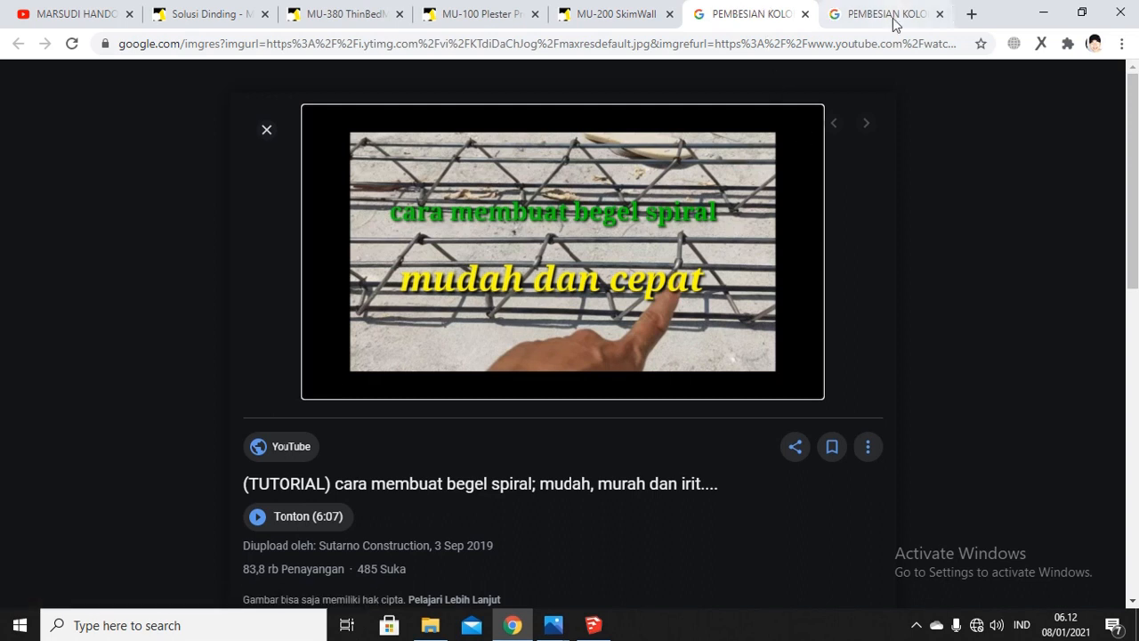
pyautogui.click(595, 623)
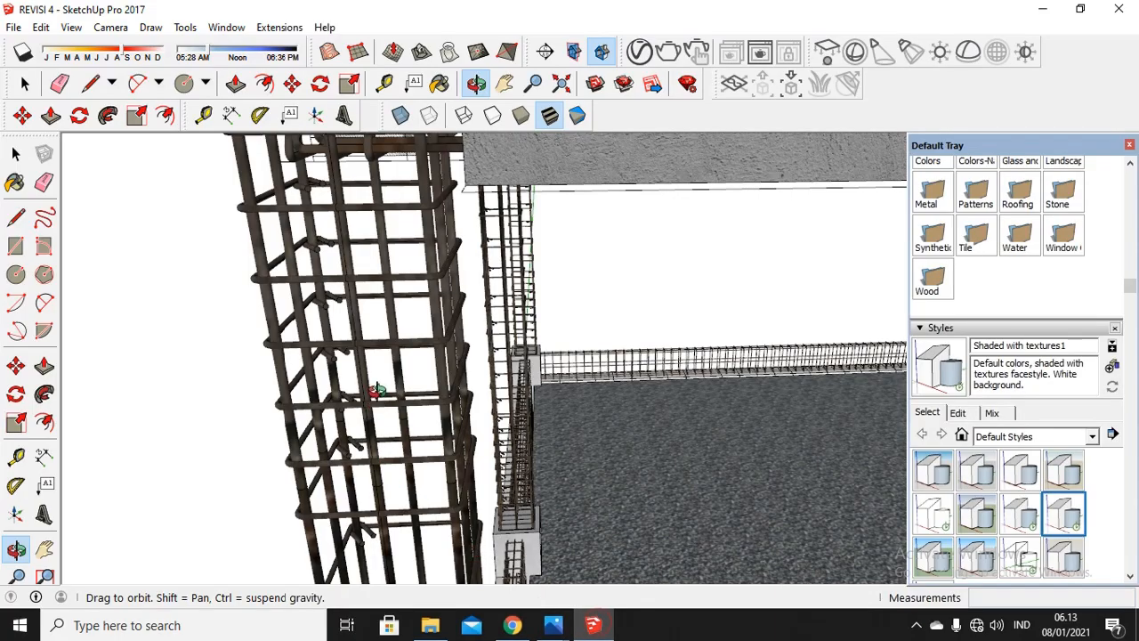
# Examine the corner column's individual closed stirrups up close, including their bent hook ends around the corner bars
pyautogui.moveTo(377, 390); pyautogui.dragTo(329, 398)
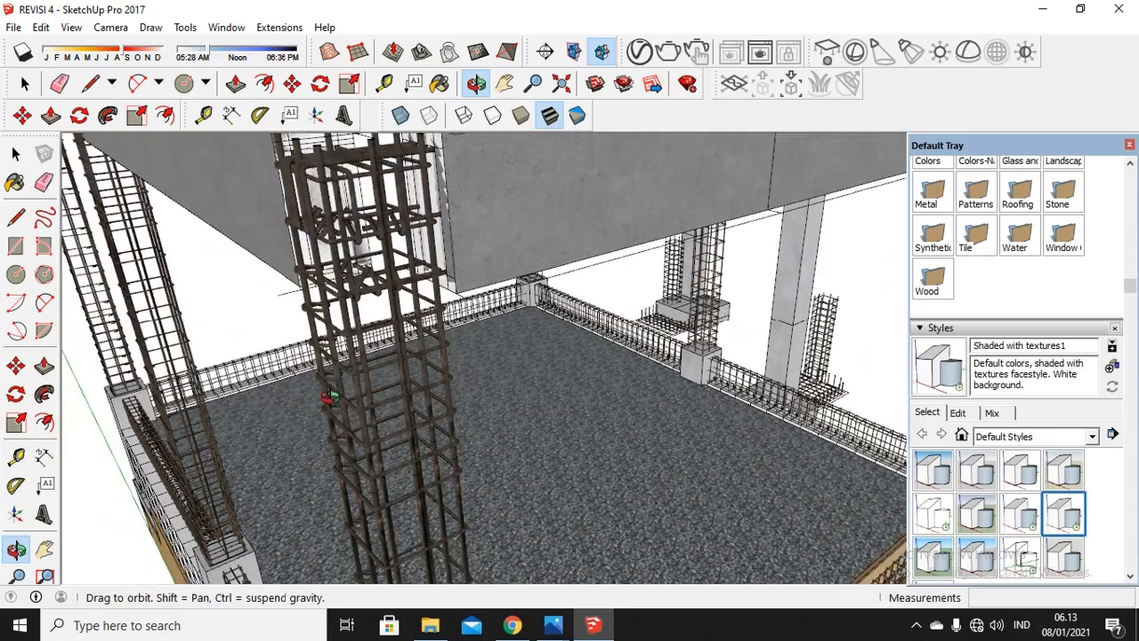
pyautogui.scroll(8, 329, 398)
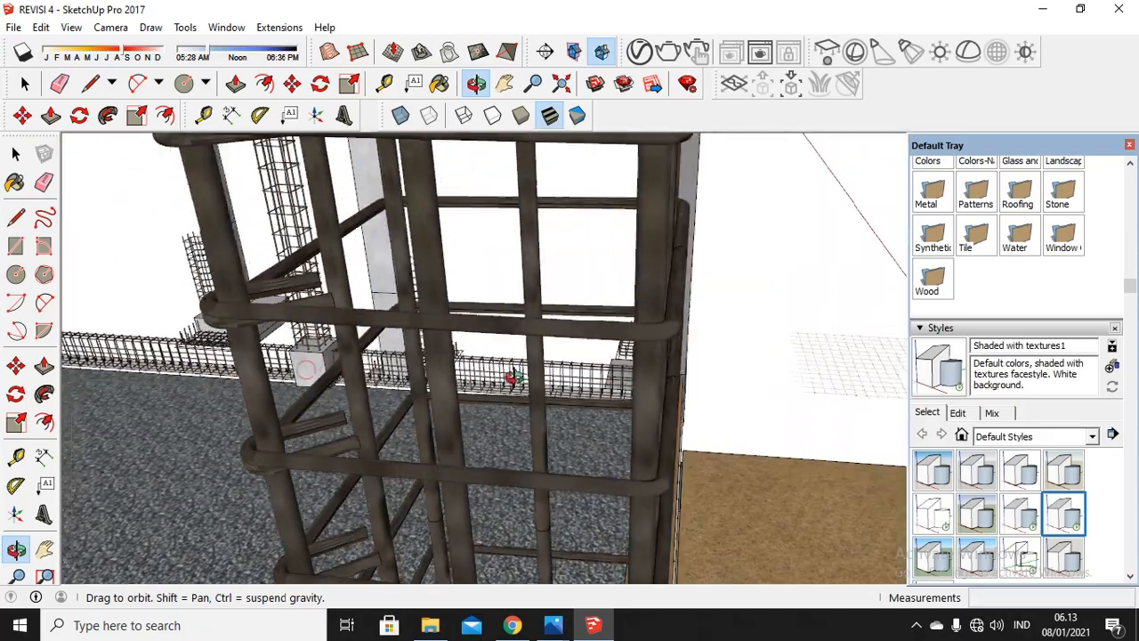
pyautogui.moveTo(514, 378); pyautogui.dragTo(502, 385)
pyautogui.scroll(1, 264, 497)
pyautogui.scroll(-2, 269, 456)
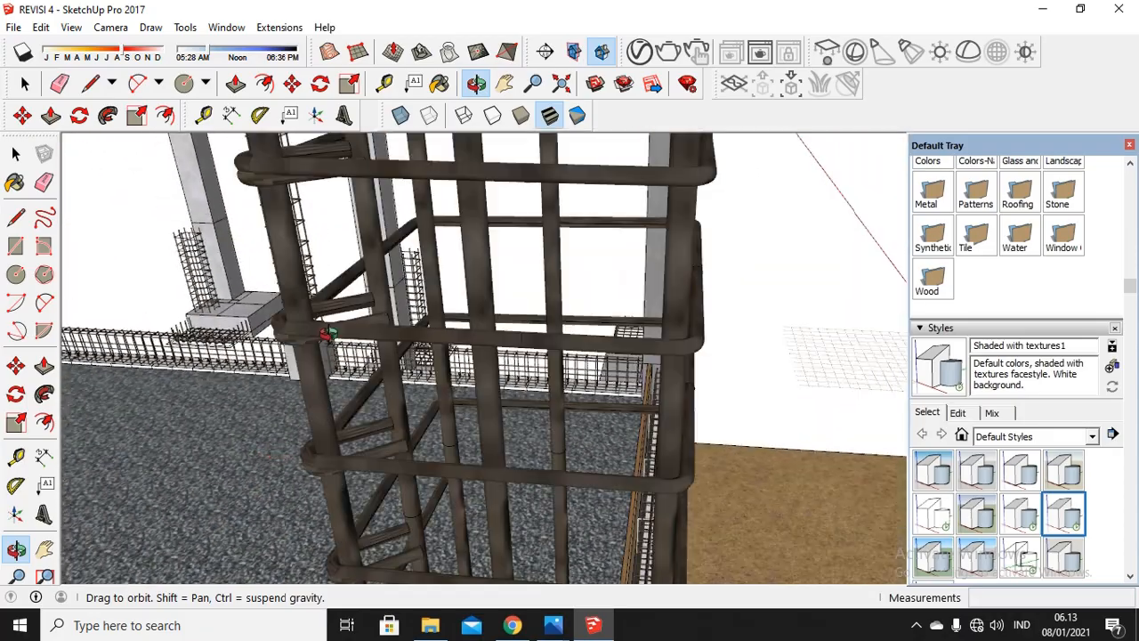
pyautogui.moveTo(326, 333); pyautogui.dragTo(292, 353)
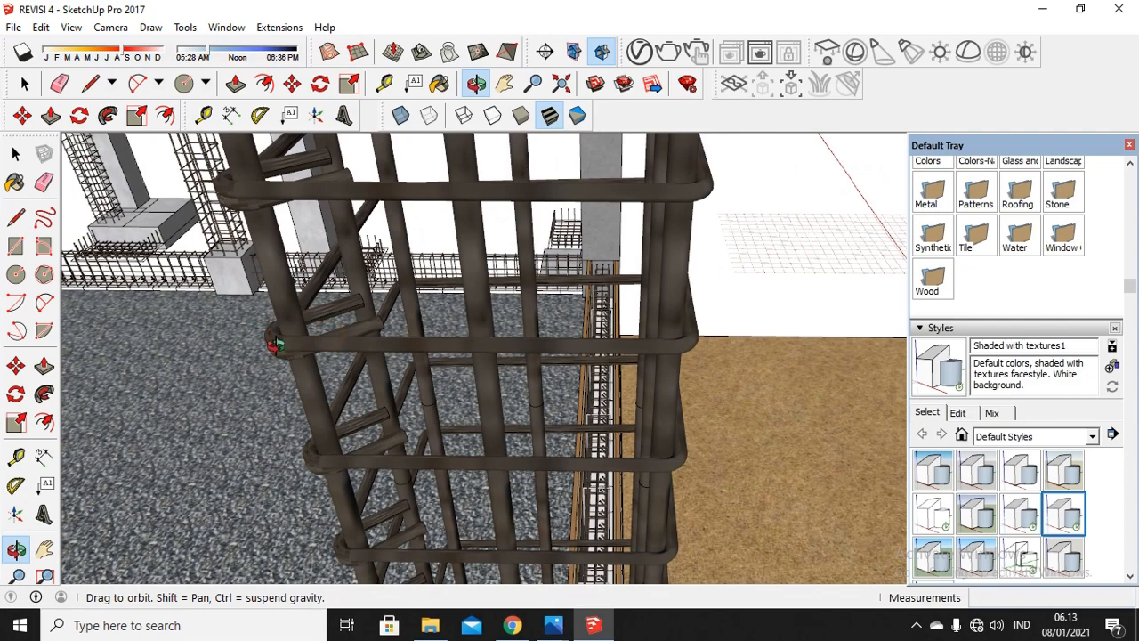
pyautogui.moveTo(284, 328); pyautogui.dragTo(276, 380)
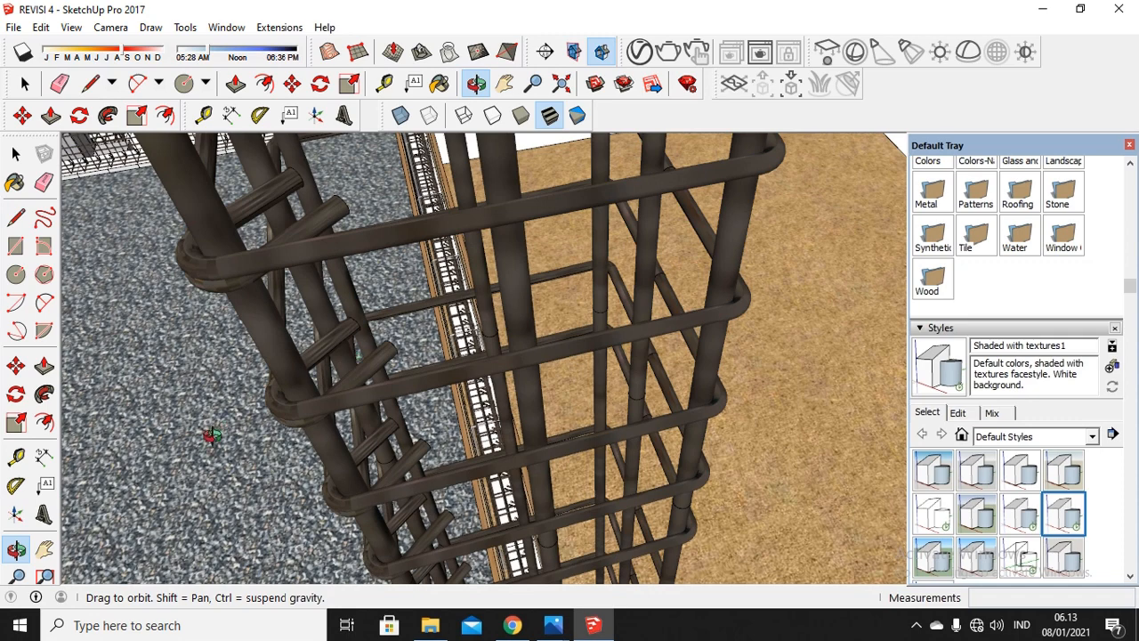
pyautogui.scroll(2, 352, 364)
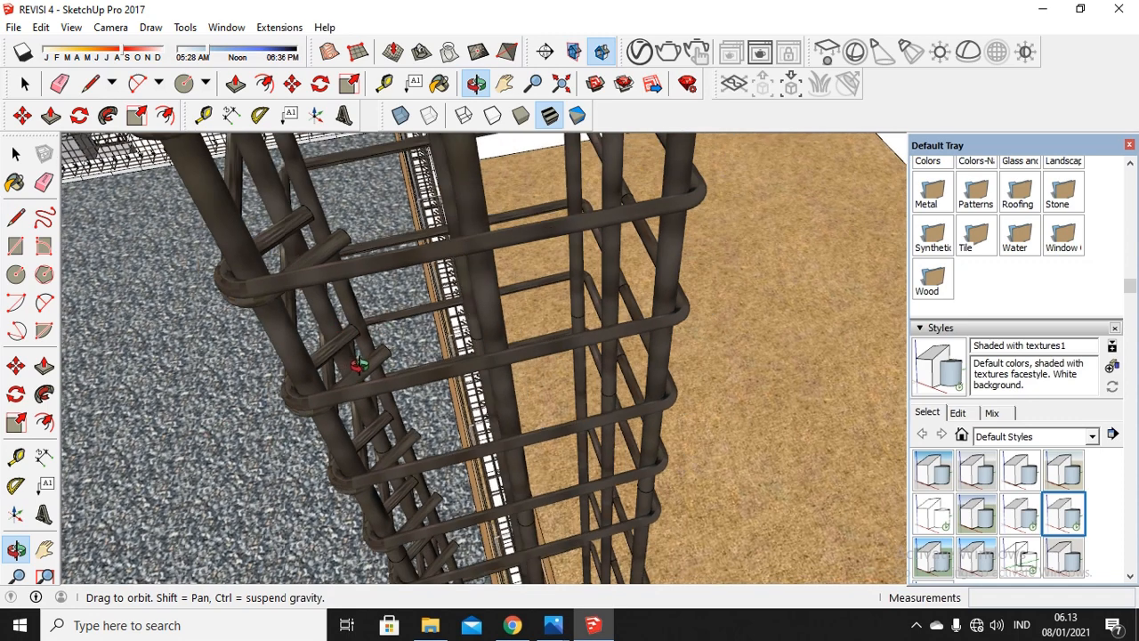
pyautogui.moveTo(363, 374); pyautogui.dragTo(512, 396)
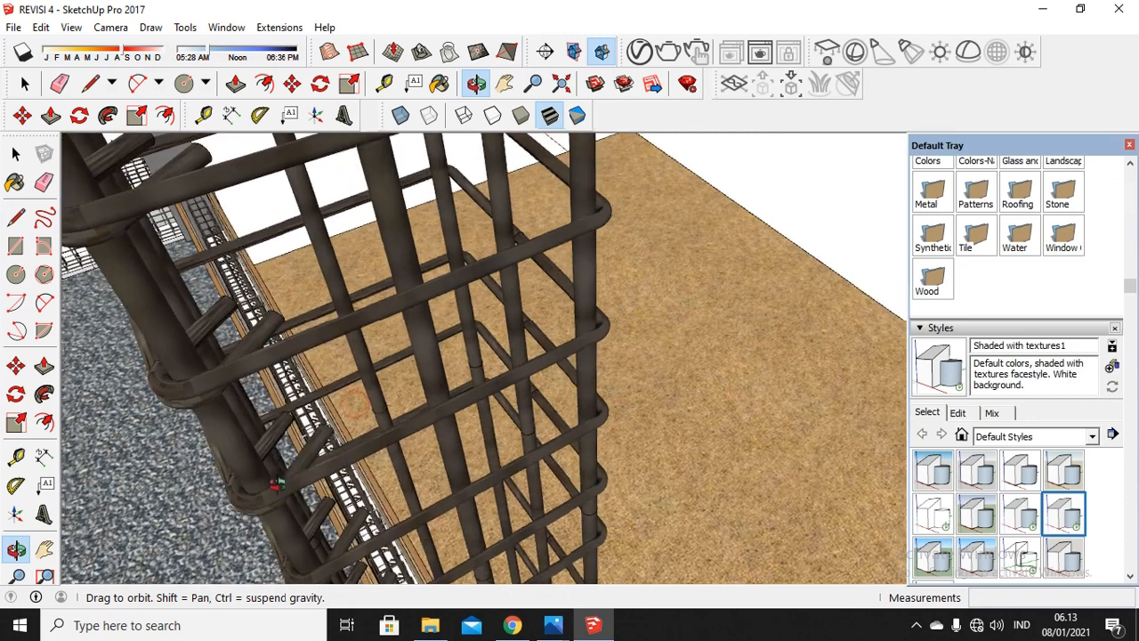
pyautogui.scroll(-3, 480, 340)
pyautogui.scroll(1, 356, 328)
pyautogui.scroll(2, 356, 328)
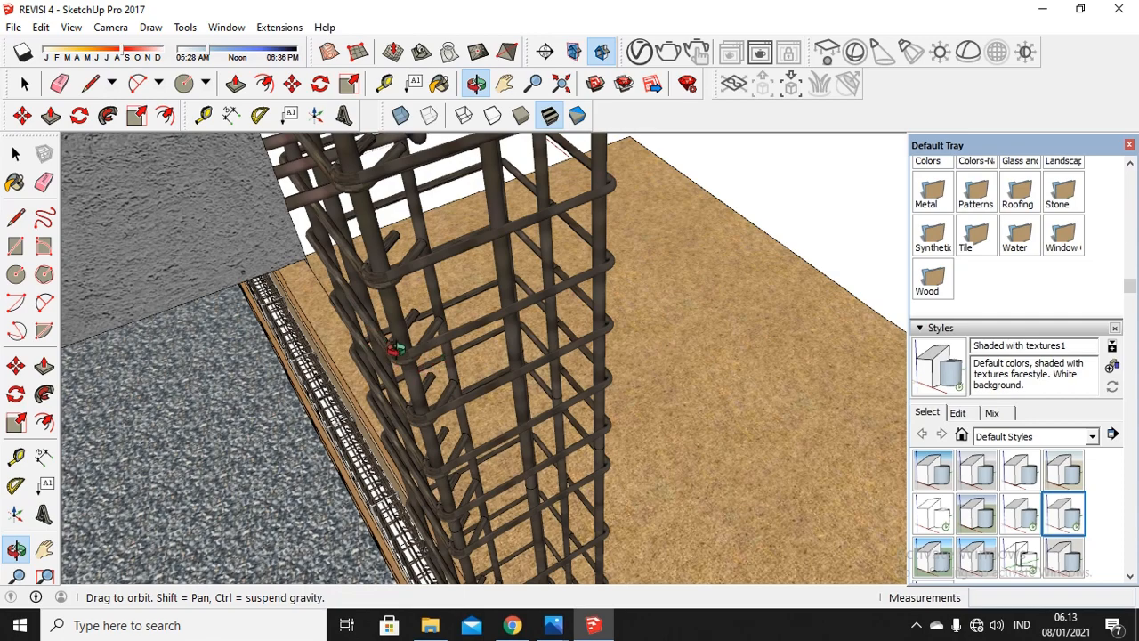
pyautogui.scroll(5, 405, 349)
pyautogui.scroll(-10, 405, 349)
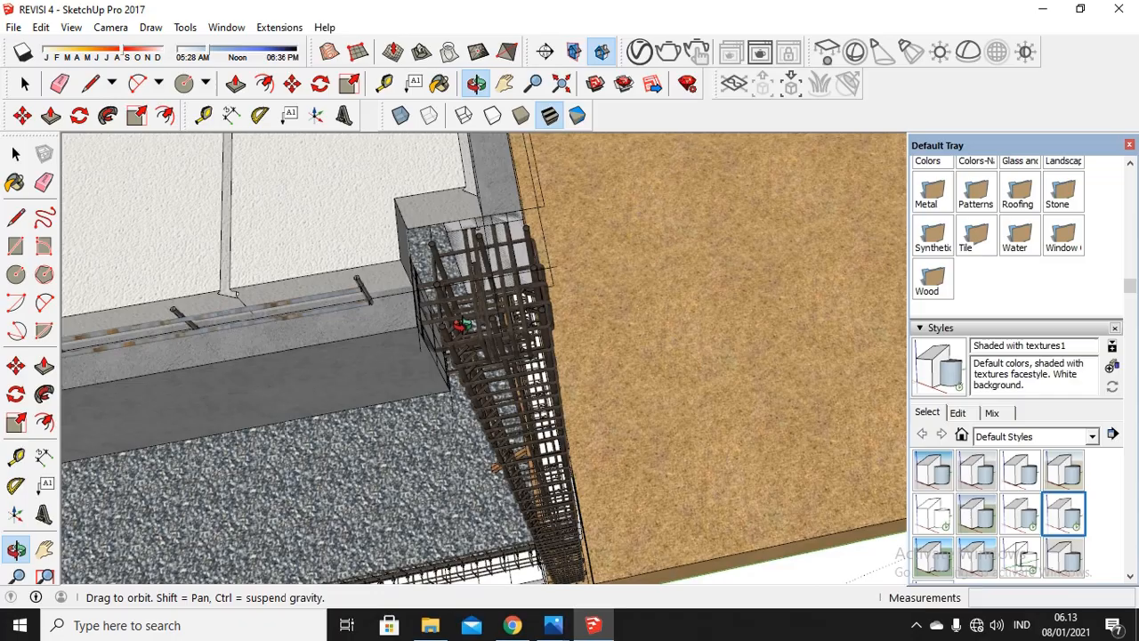
# Move the concrete body of the main beam above the timber formwork outward from the frame to expose its reinforcement
pyautogui.moveTo(461, 326); pyautogui.dragTo(574, 276)
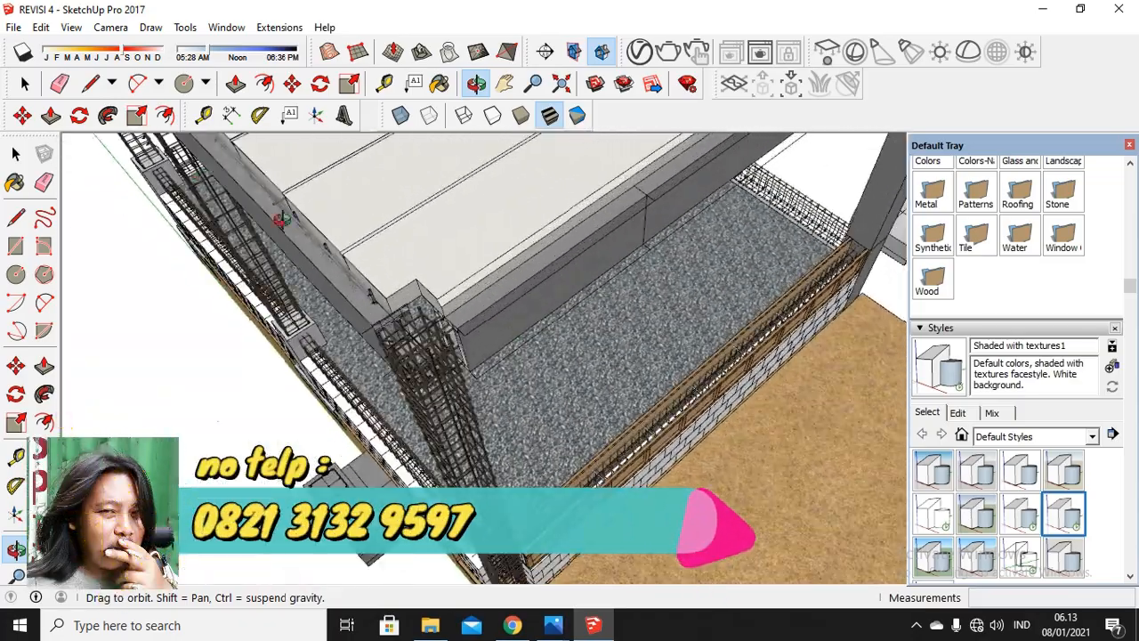
pyautogui.click(25, 83)
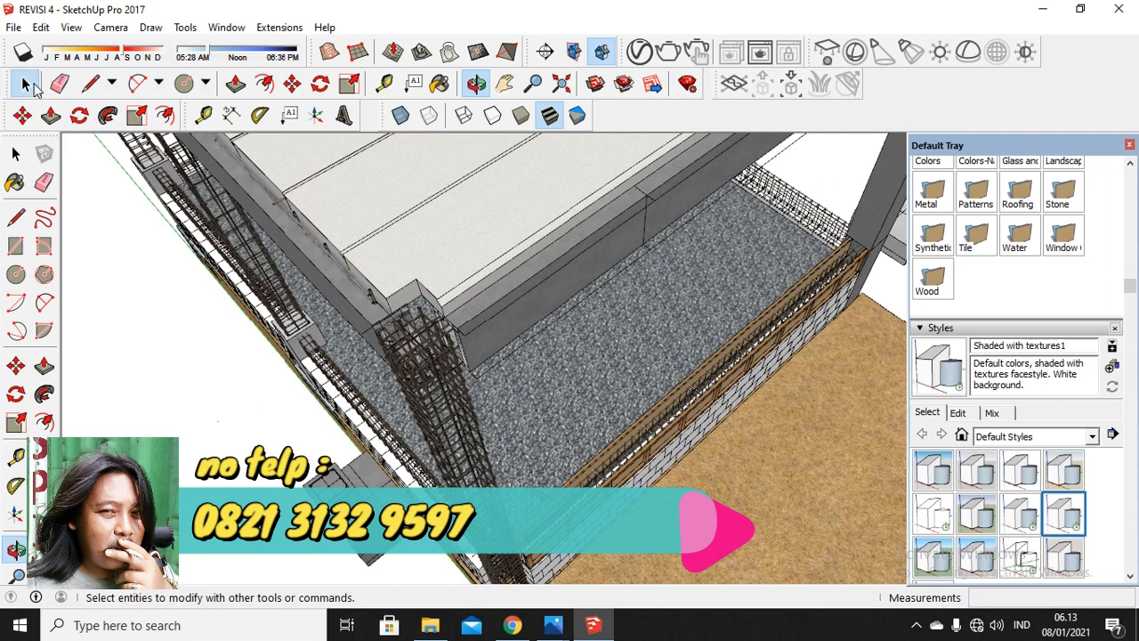
pyautogui.click(496, 327)
pyautogui.click(292, 83)
pyautogui.click(512, 316)
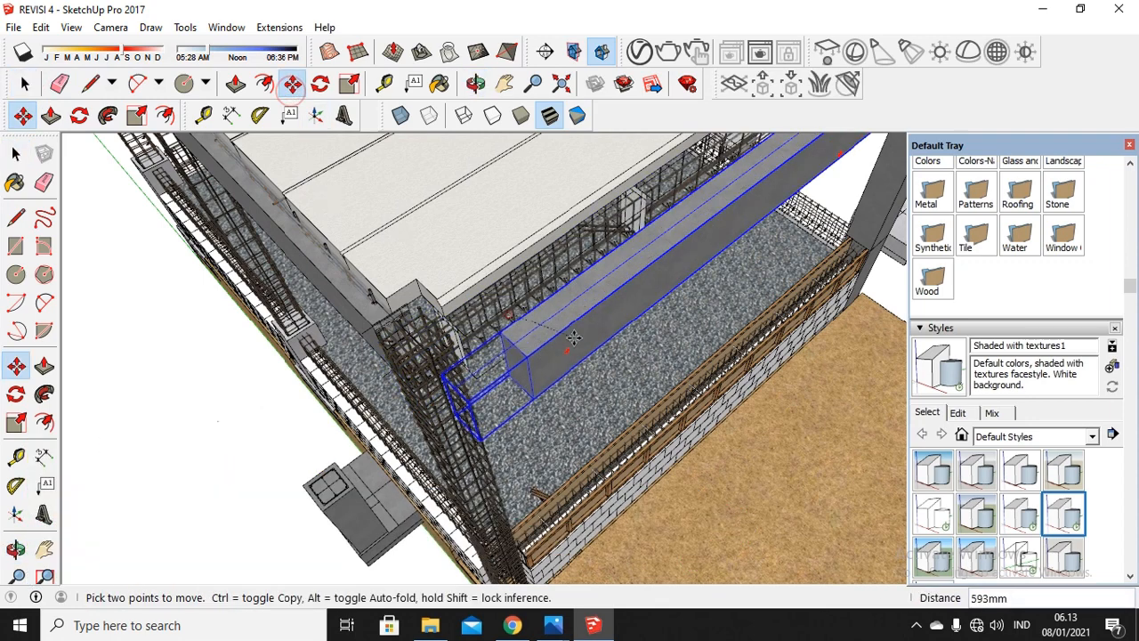
# Examine the exposed beam reinforcement and its joint with the top of the corner column cage
pyautogui.scroll(6, 471, 343)
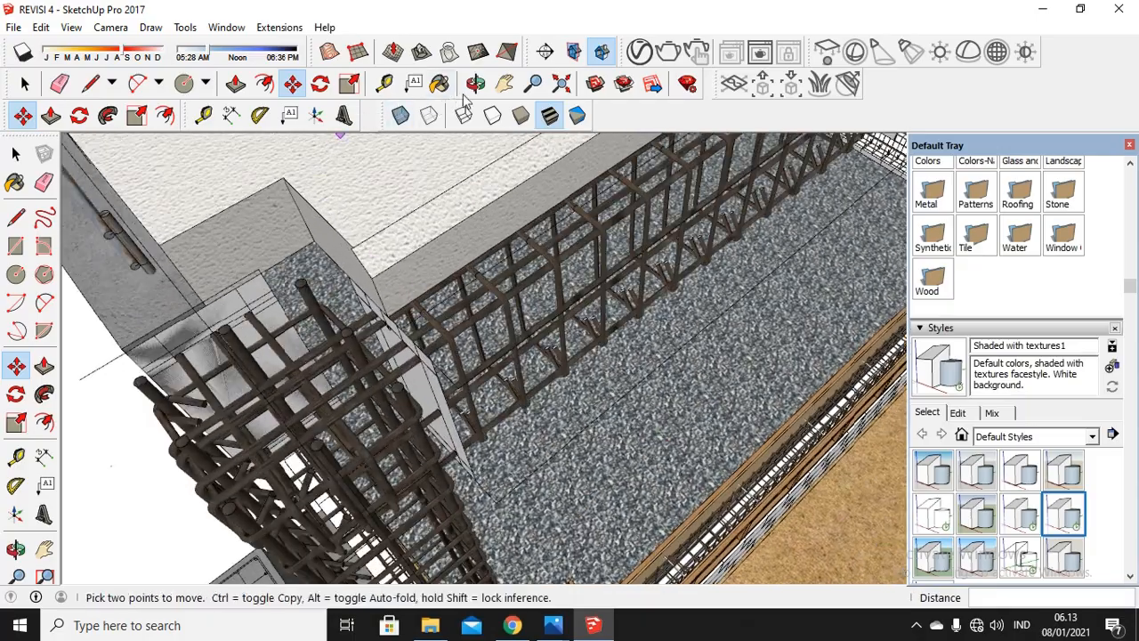
pyautogui.click(476, 83)
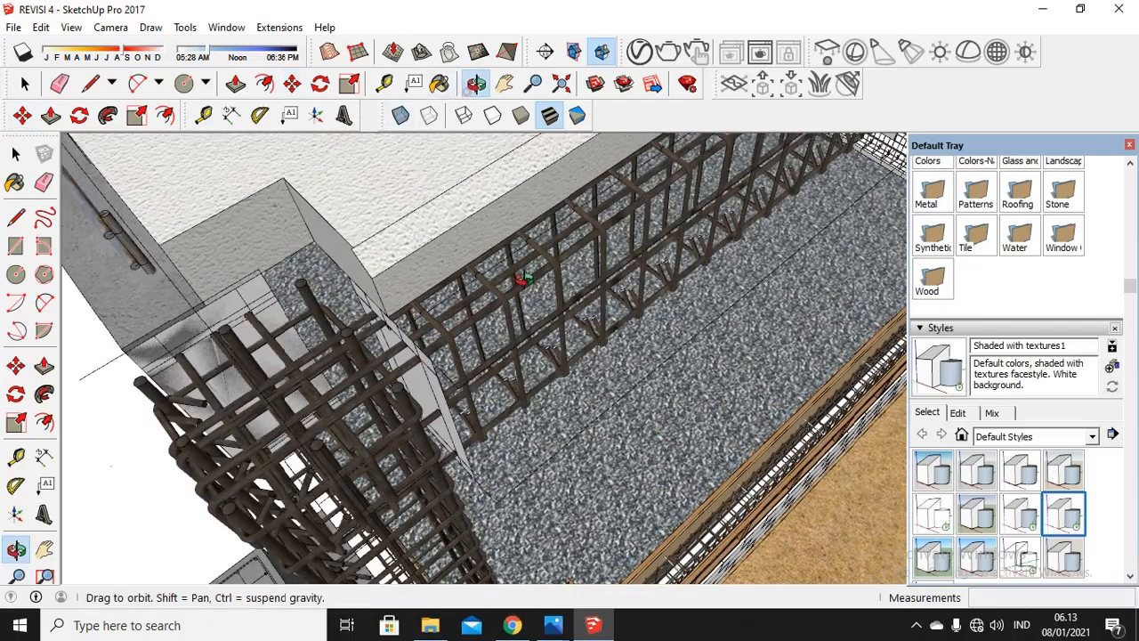
pyautogui.moveTo(522, 275); pyautogui.dragTo(475, 329)
pyautogui.moveTo(435, 293); pyautogui.dragTo(365, 403)
pyautogui.scroll(1, 366, 393)
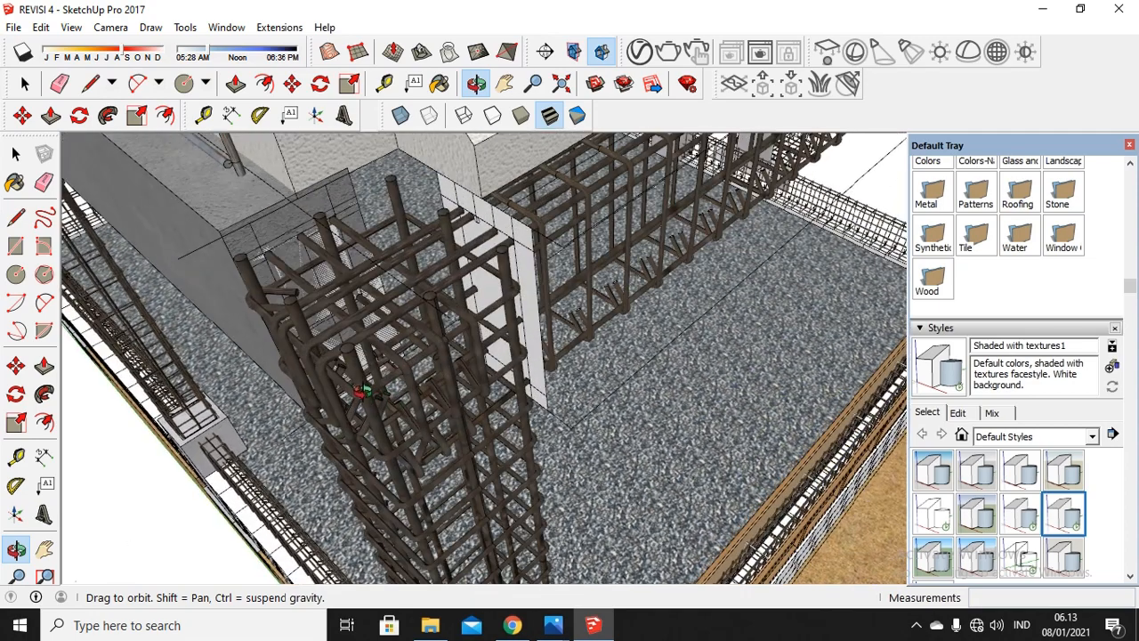
pyautogui.scroll(-3, 363, 391)
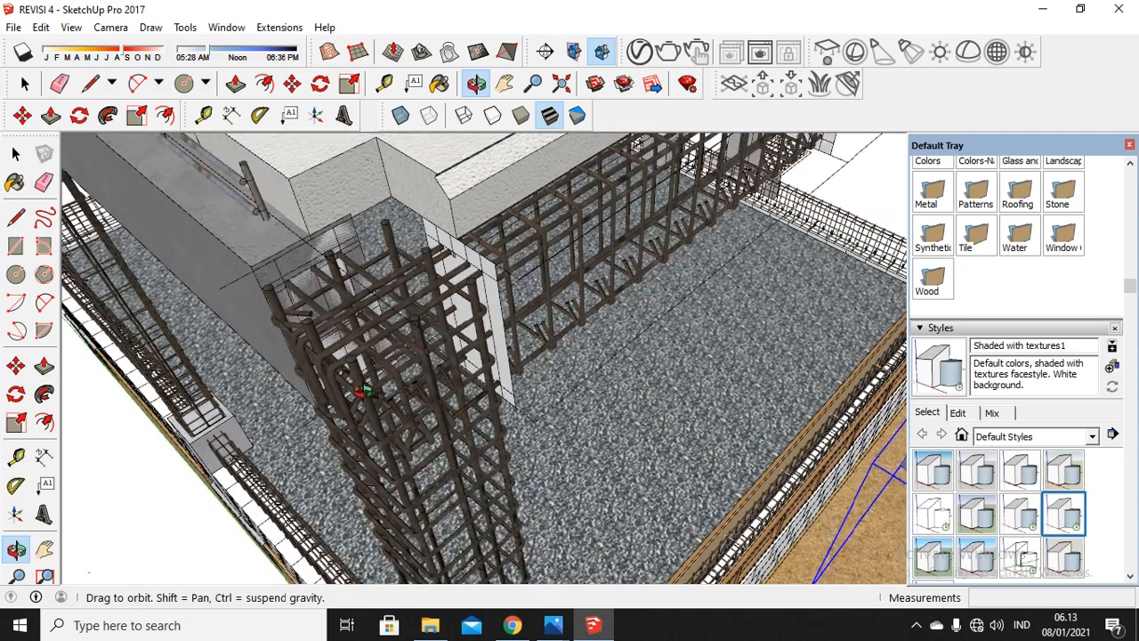
pyautogui.scroll(-1, 354, 375)
pyautogui.moveTo(373, 405); pyautogui.dragTo(359, 269)
pyautogui.scroll(-8, 358, 269)
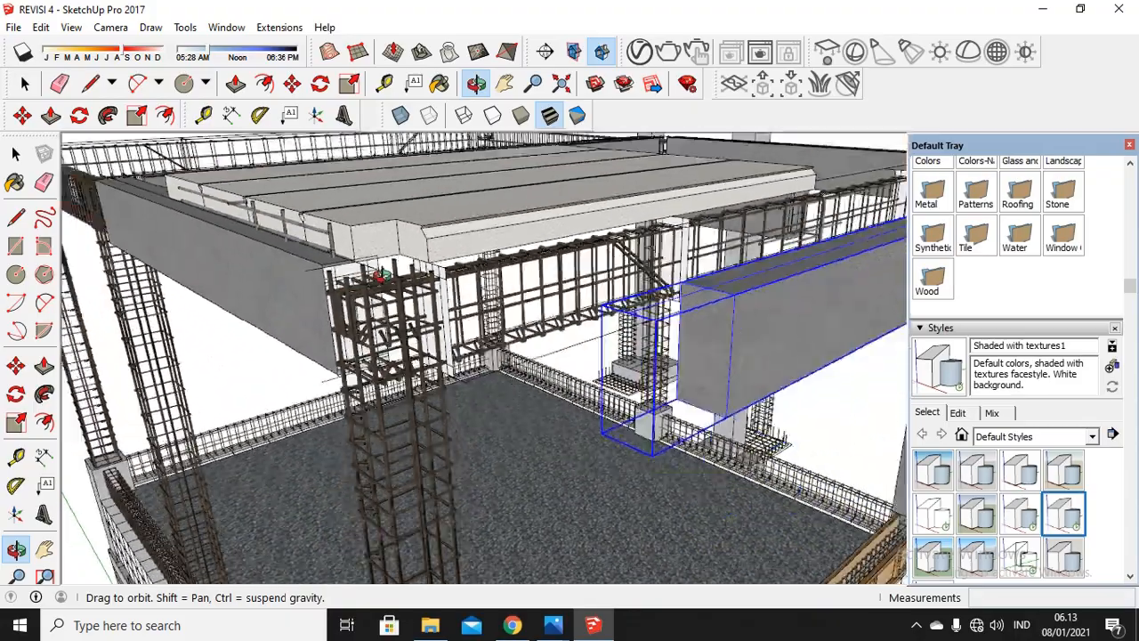
# Move the long timber formwork panel above the block wall about 466 mm outward to expose the tie beam reinforcement
pyautogui.scroll(8, 410, 543)
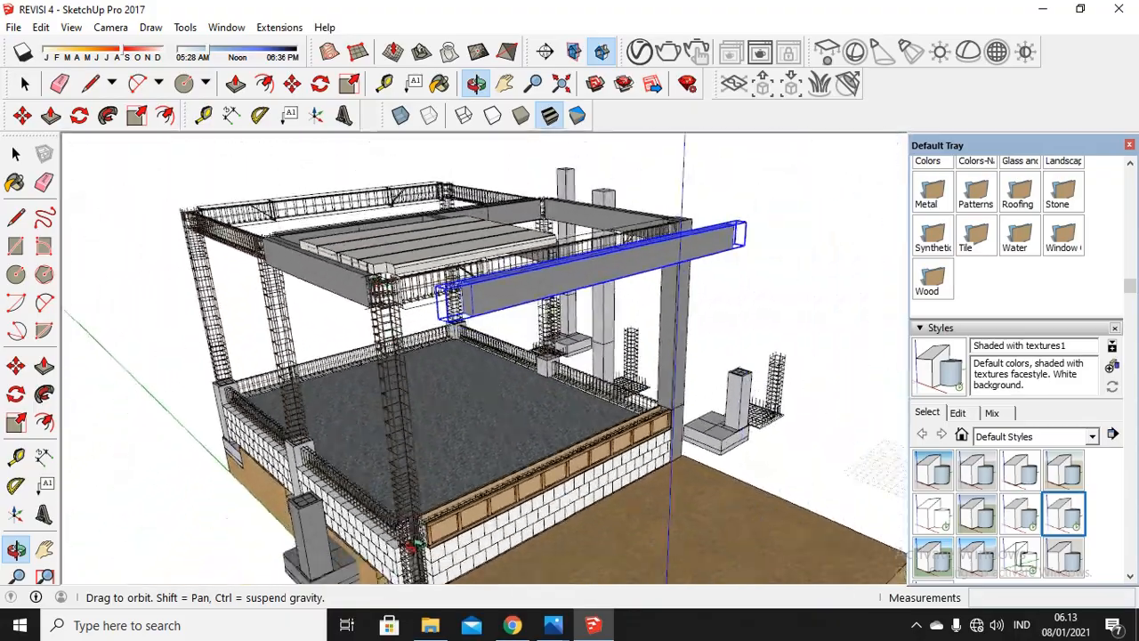
pyautogui.scroll(6, 410, 541)
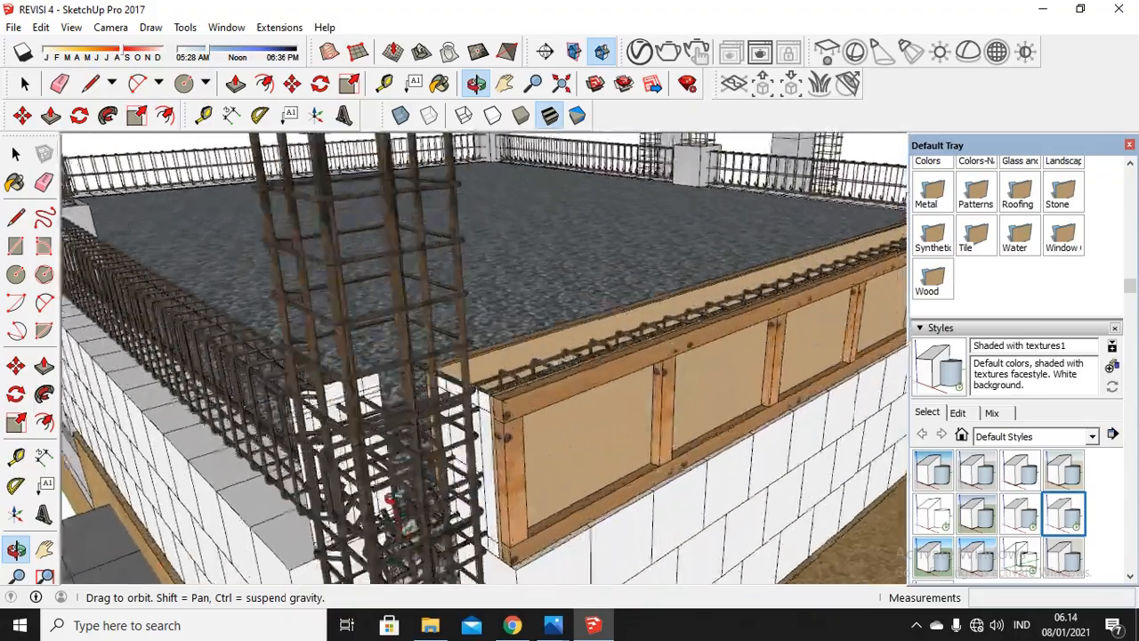
pyautogui.press('space')
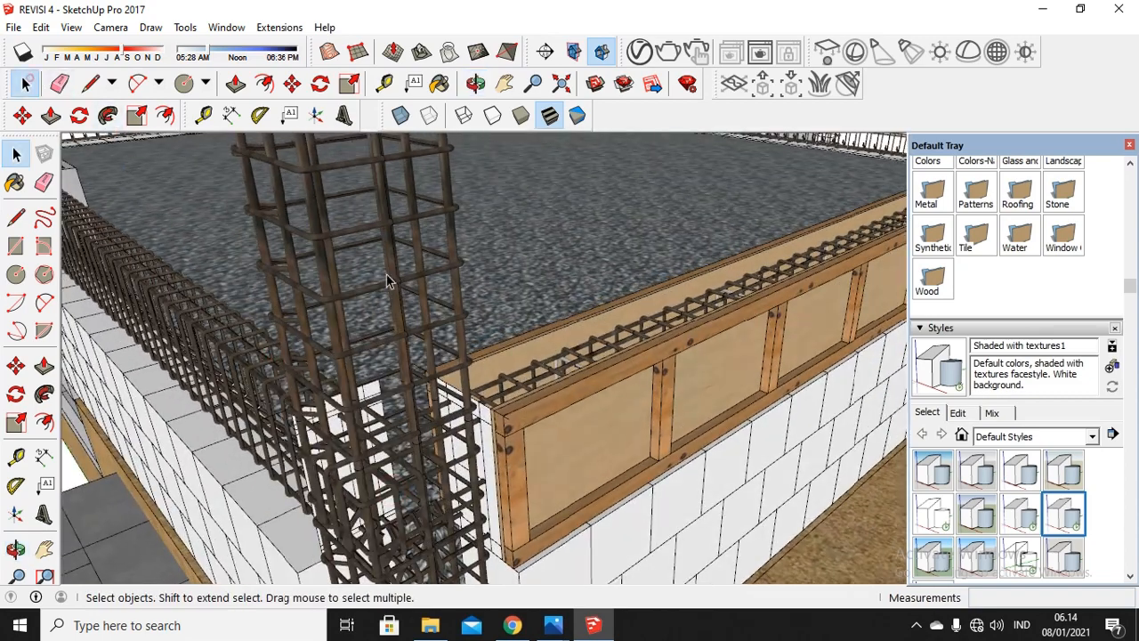
pyautogui.click(546, 395)
pyautogui.click(292, 82)
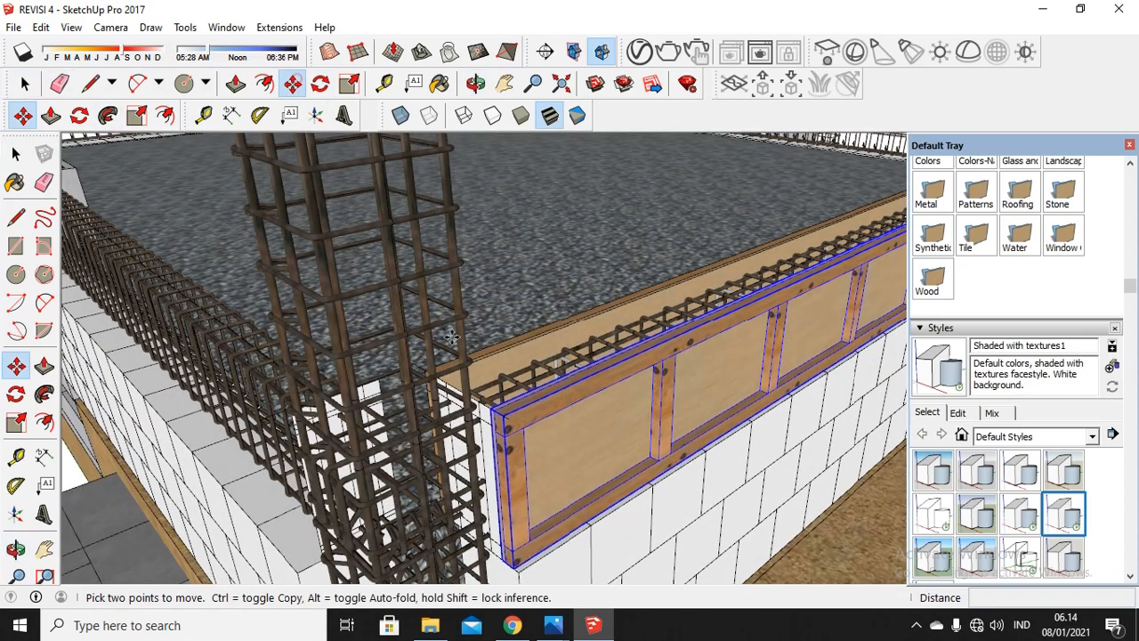
pyautogui.click(507, 405)
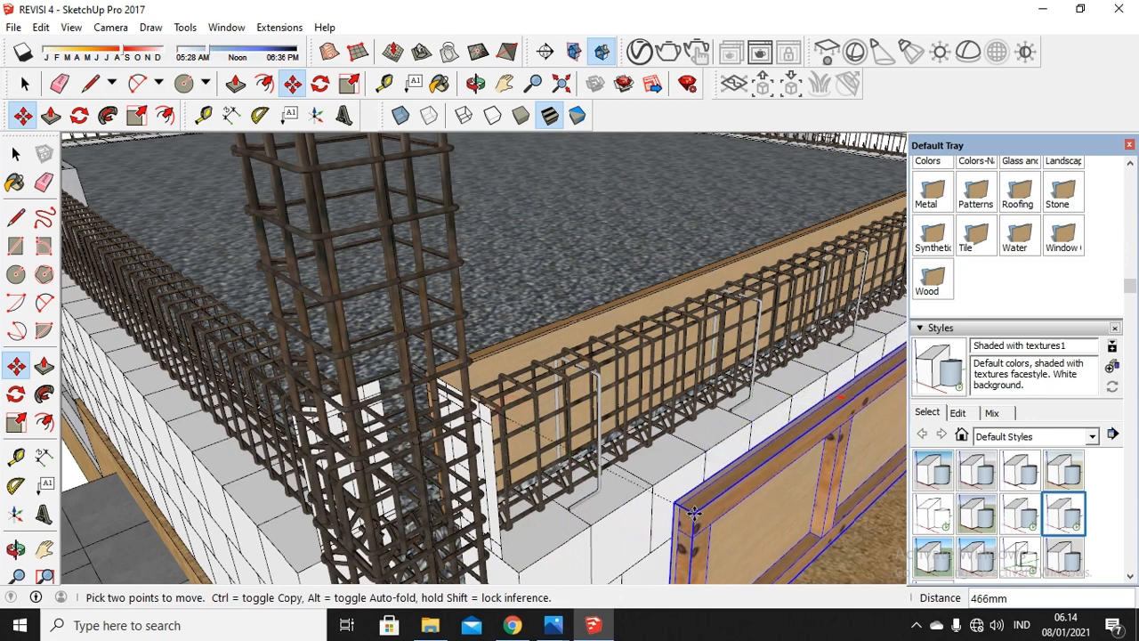
pyautogui.click(668, 523)
# Compare the exposed tie beam reinforcement above the block wall with the upper main beam's reinforcement
pyautogui.scroll(-5, 578, 454)
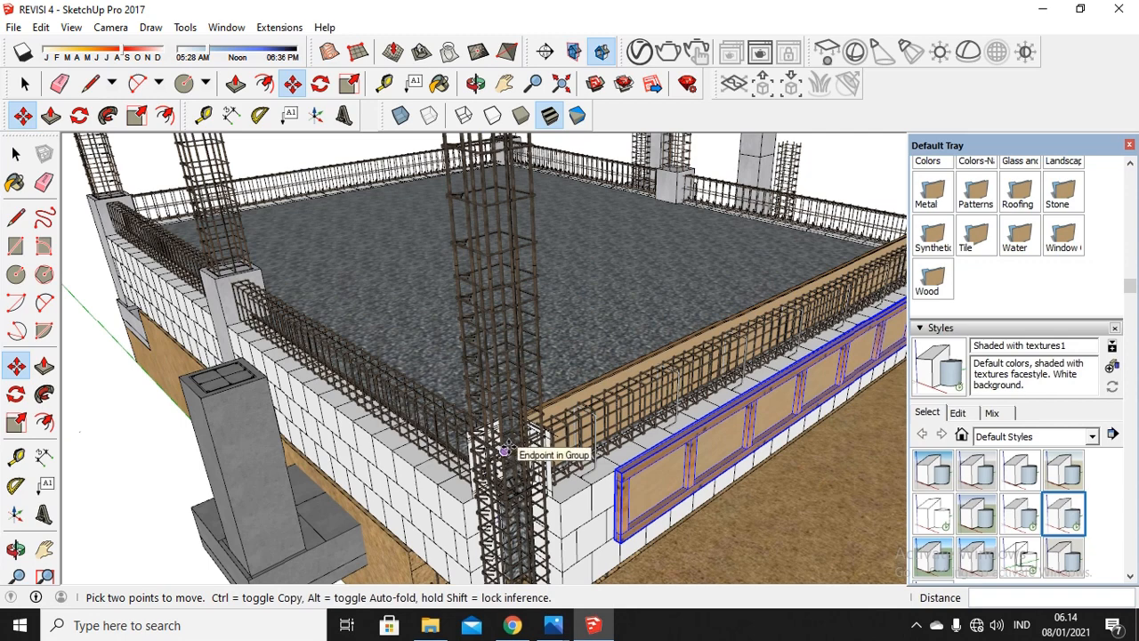
pyautogui.scroll(-2, 480, 463)
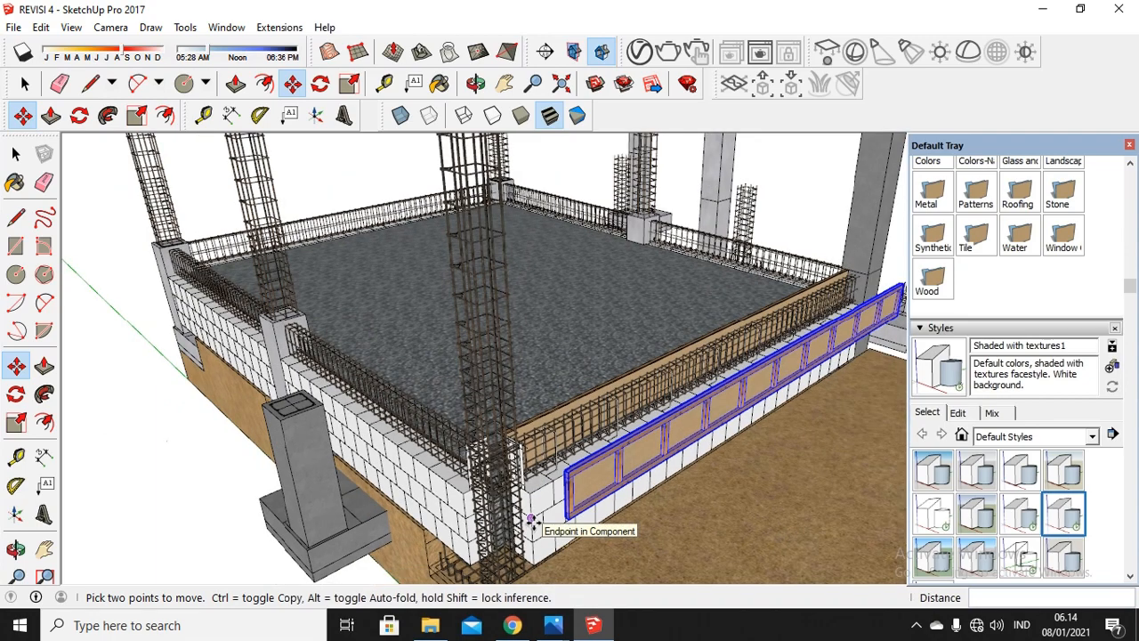
pyautogui.scroll(-2, 529, 526)
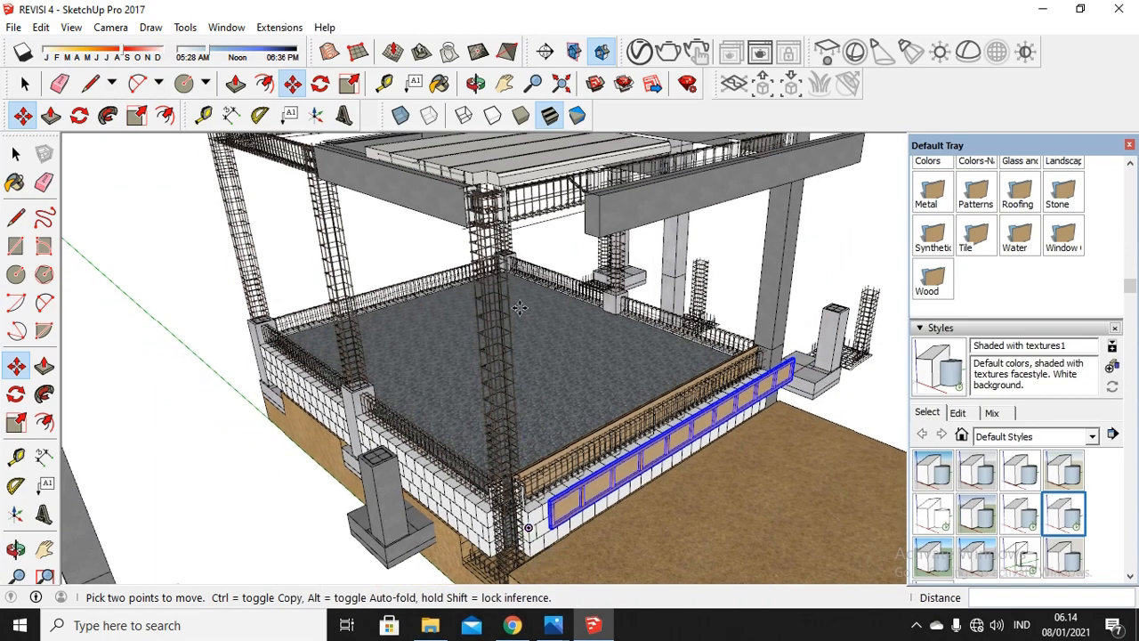
pyautogui.scroll(4, 527, 528)
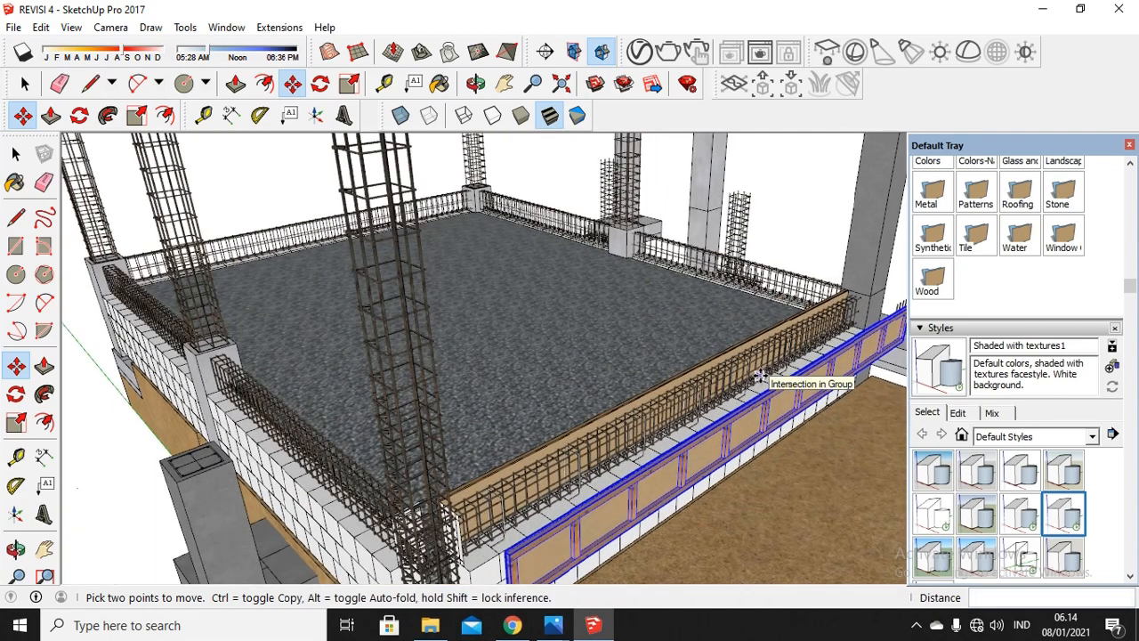
pyautogui.scroll(-3, 631, 431)
pyautogui.scroll(4, 574, 236)
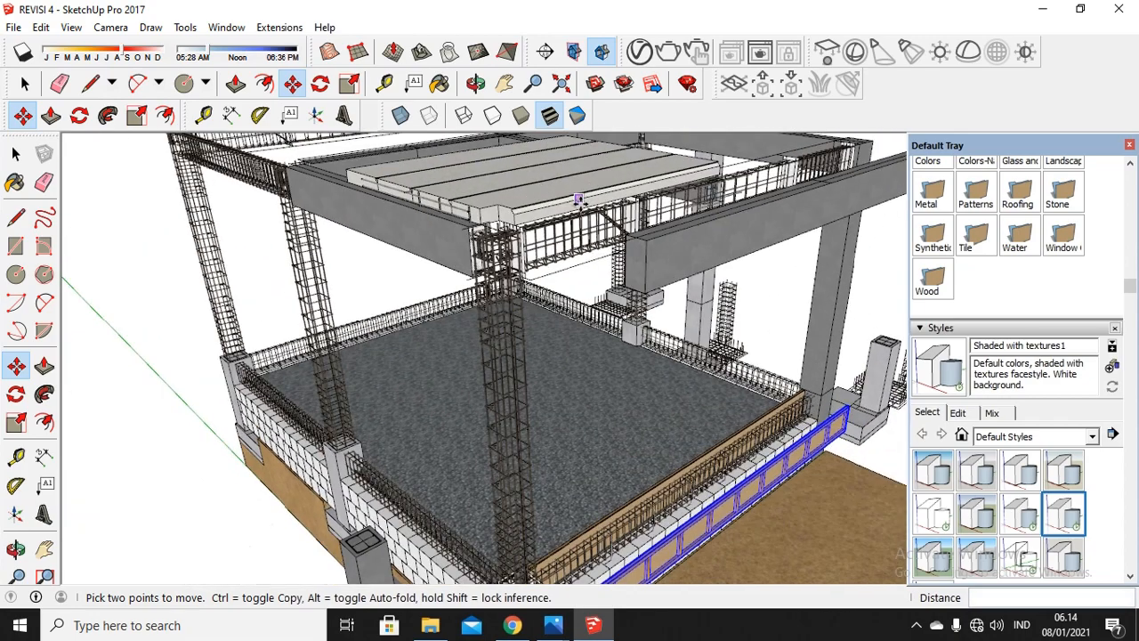
# Examine the main beam's longitudinal bars and stirrups up close where they enter the corner column cage
pyautogui.scroll(5, 533, 258)
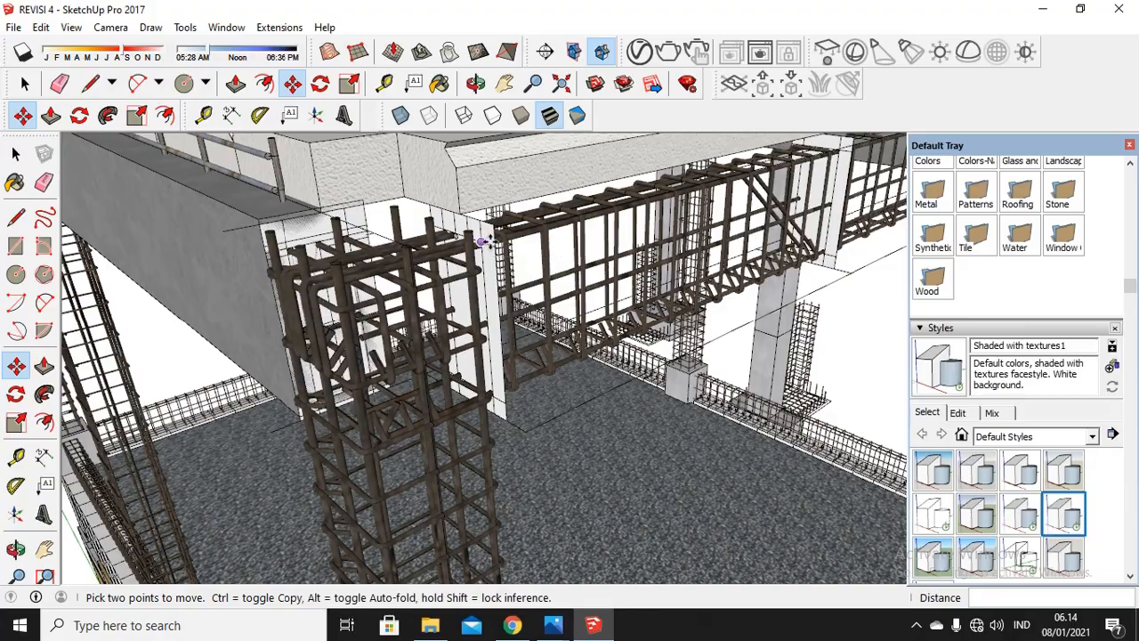
pyautogui.click(475, 82)
pyautogui.moveTo(490, 234); pyautogui.dragTo(581, 396)
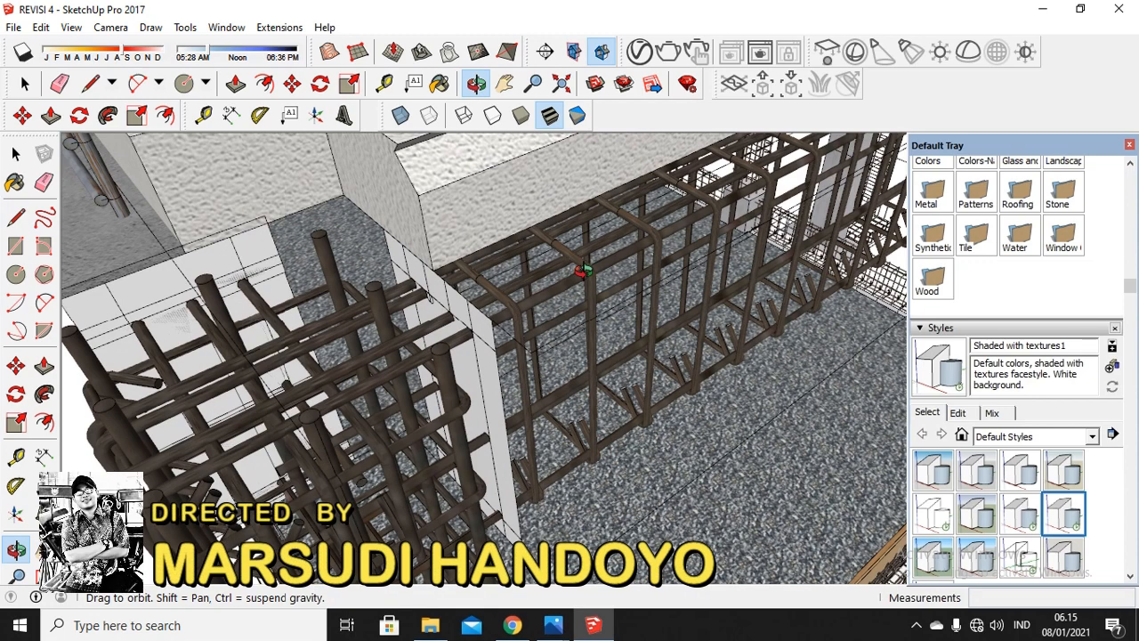
pyautogui.moveTo(570, 287); pyautogui.dragTo(349, 309)
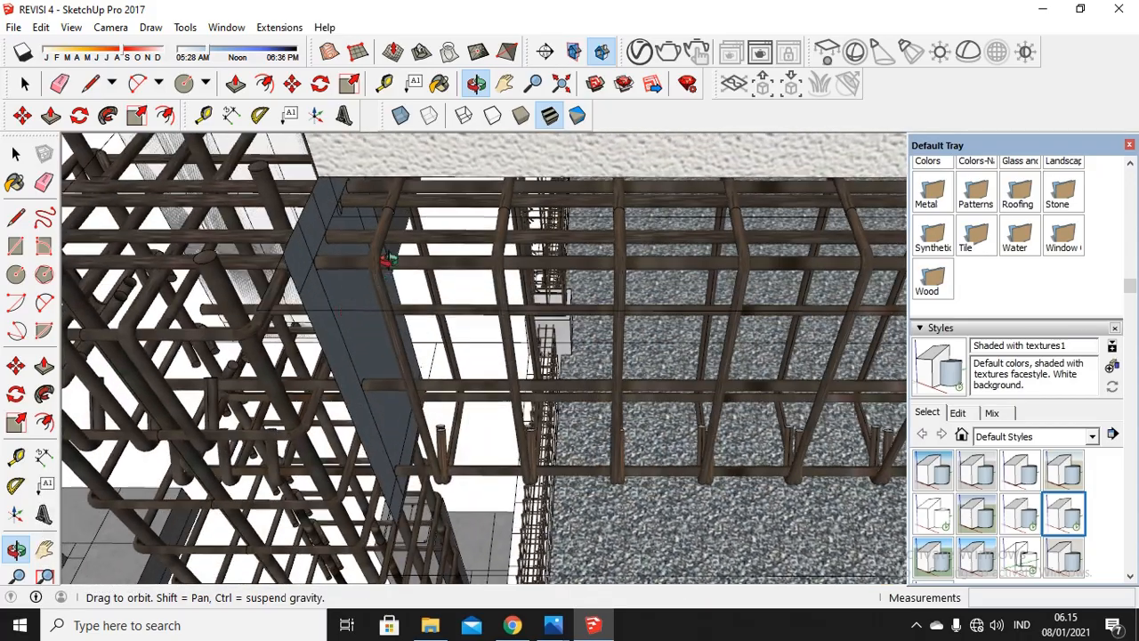
pyautogui.moveTo(431, 330); pyautogui.dragTo(436, 254)
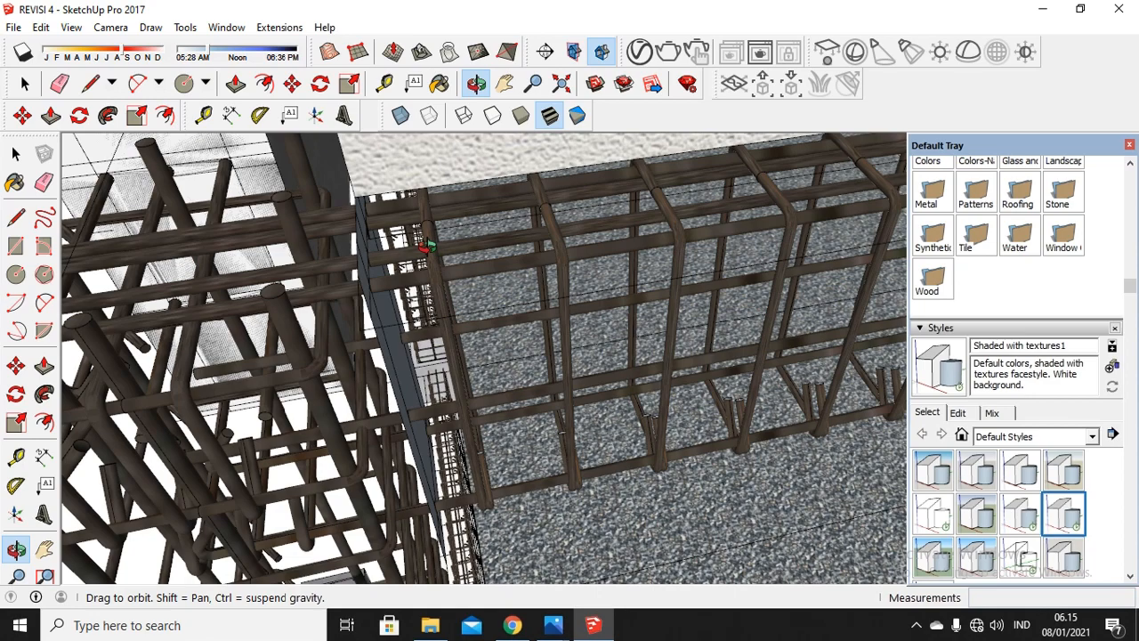
pyautogui.moveTo(411, 248); pyautogui.dragTo(478, 279)
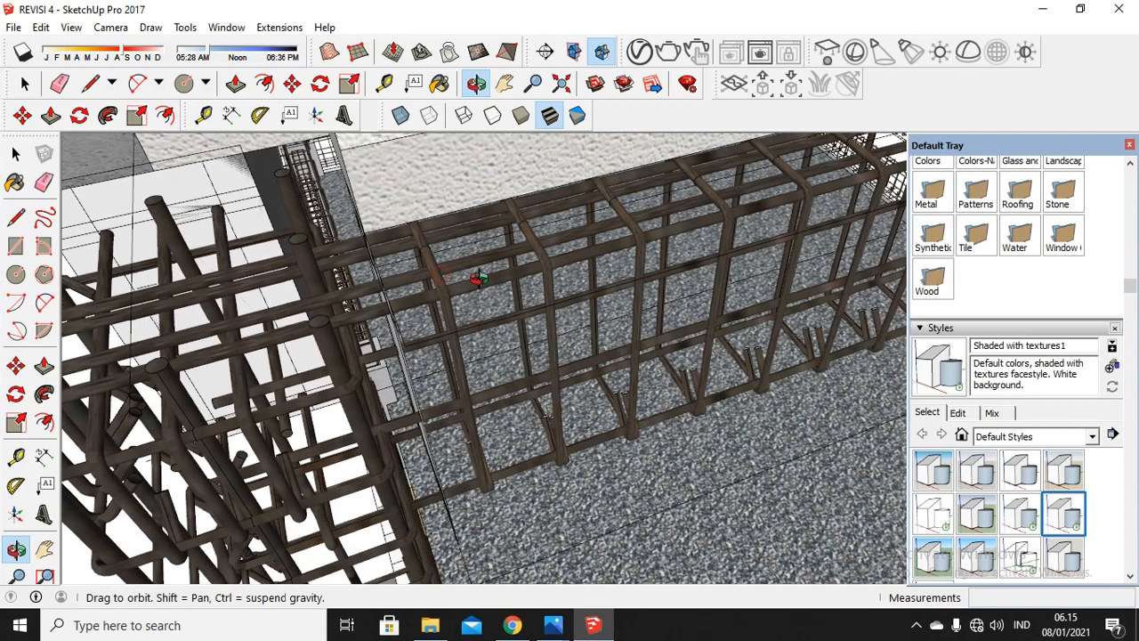
pyautogui.scroll(-7, 346, 305)
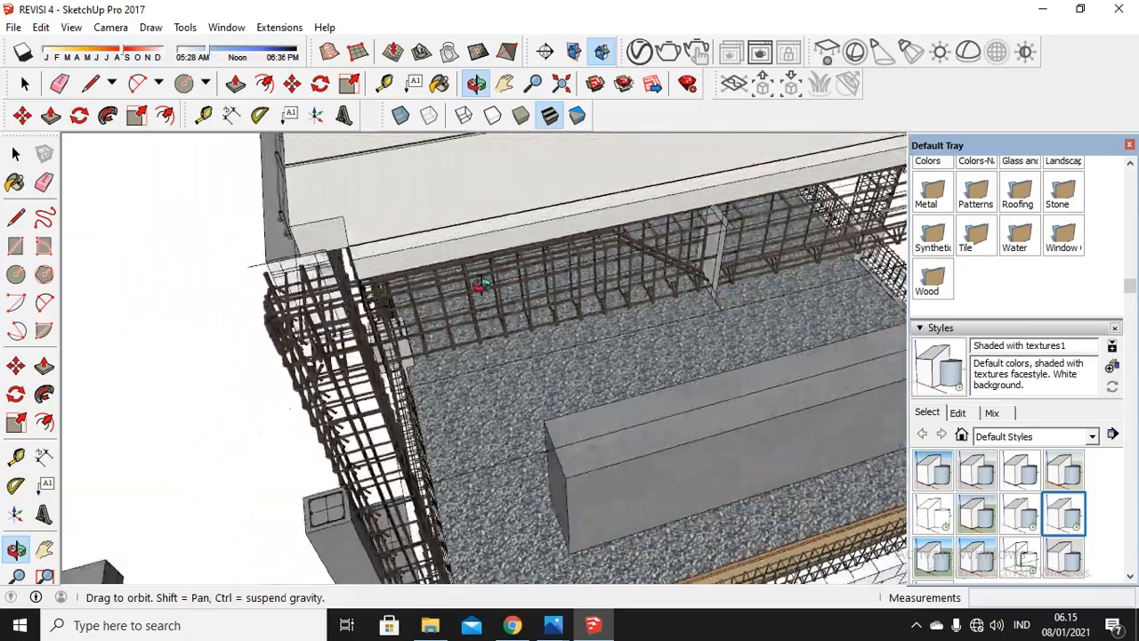
# Examine the main beam cage from below, following the stirrup spacing and bent-up bars near the corner column
pyautogui.moveTo(480, 285); pyautogui.dragTo(595, 4)
pyautogui.scroll(7, 445, 289)
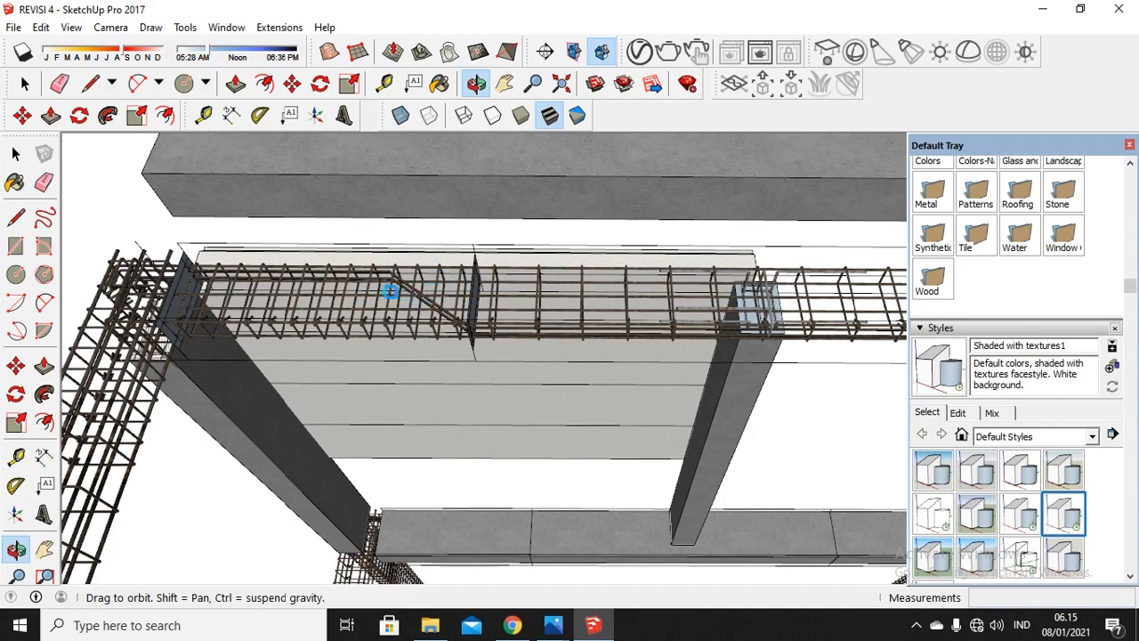
pyautogui.moveTo(383, 290); pyautogui.dragTo(475, 324)
pyautogui.scroll(2, 337, 316)
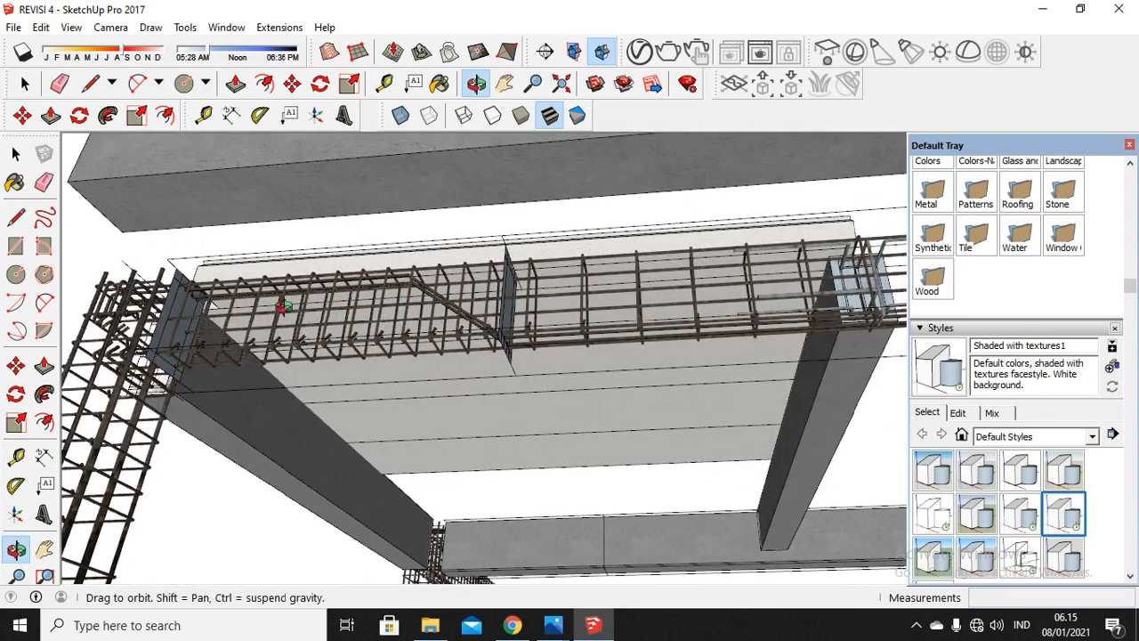
pyautogui.moveTo(283, 306); pyautogui.dragTo(197, 290)
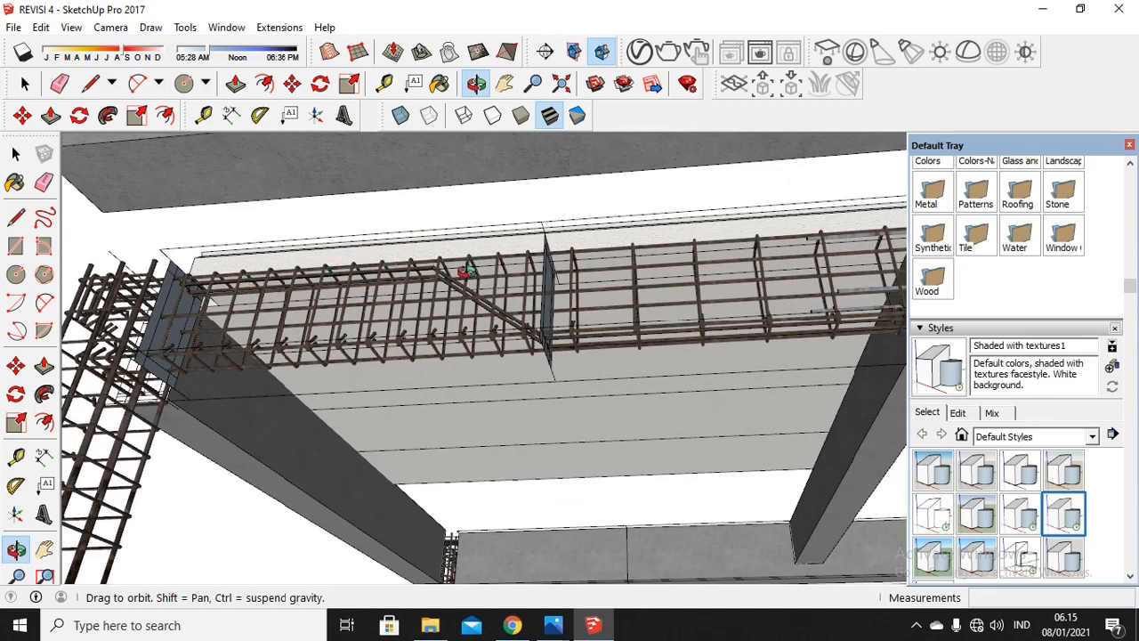
pyautogui.moveTo(453, 302); pyautogui.dragTo(467, 267)
# Compare the main beam's end and midspan zones, inspecting the diagonal bent-up bars and hooked stirrups at their boundary
pyautogui.scroll(-6, 467, 267)
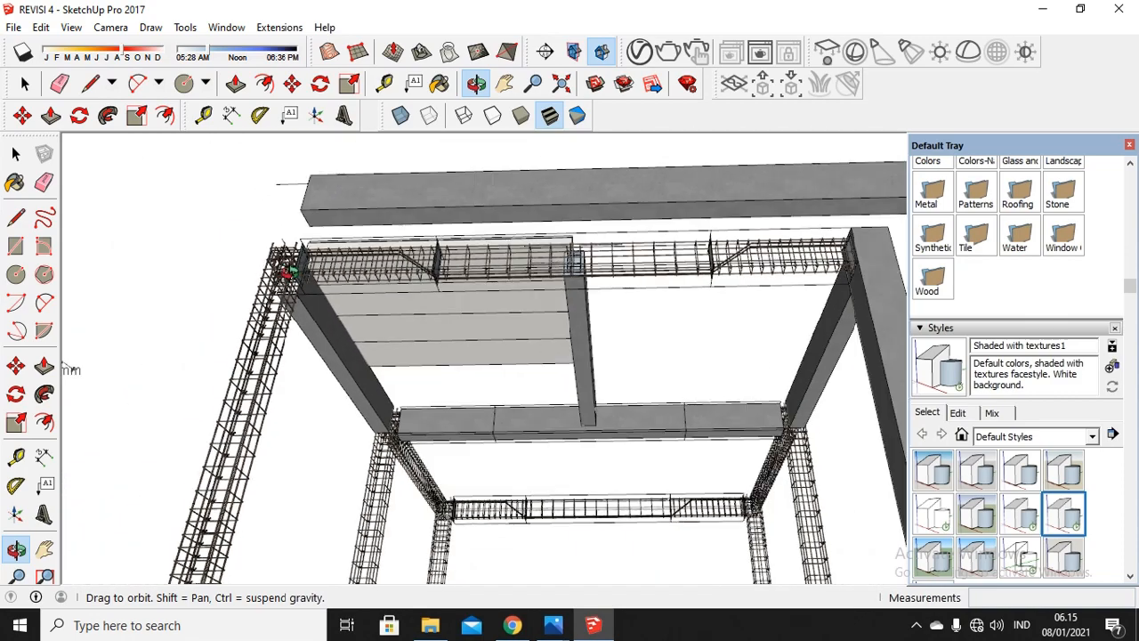
pyautogui.scroll(5, 358, 279)
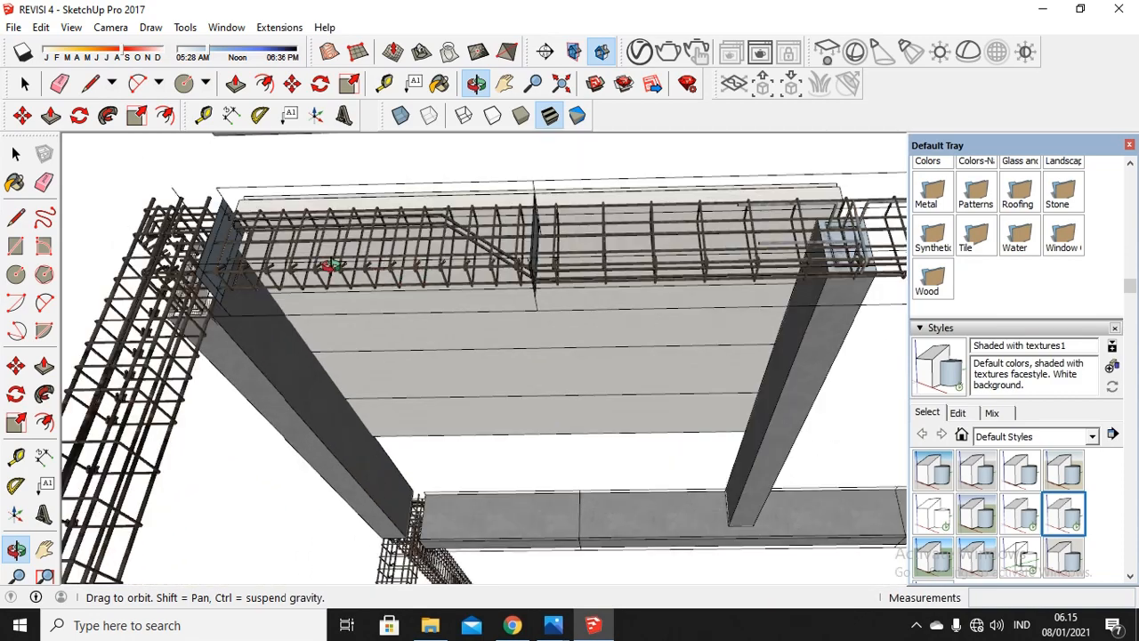
pyautogui.scroll(-4, 298, 277)
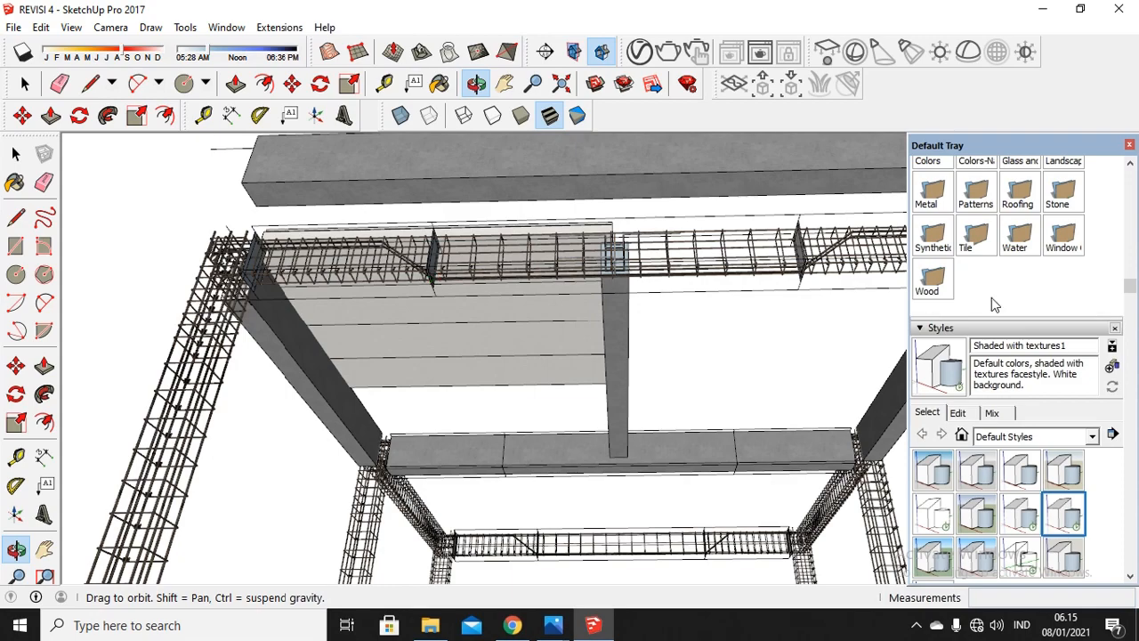
pyautogui.moveTo(863, 245); pyautogui.dragTo(667, 219)
pyautogui.scroll(4, 681, 184)
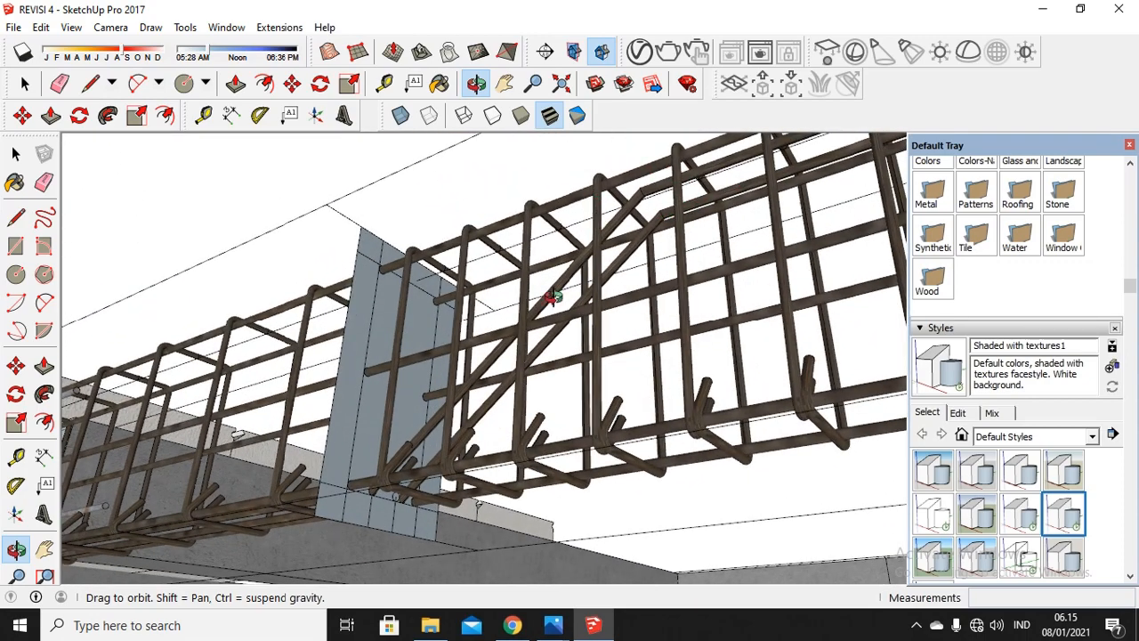
pyautogui.moveTo(513, 368); pyautogui.dragTo(548, 176)
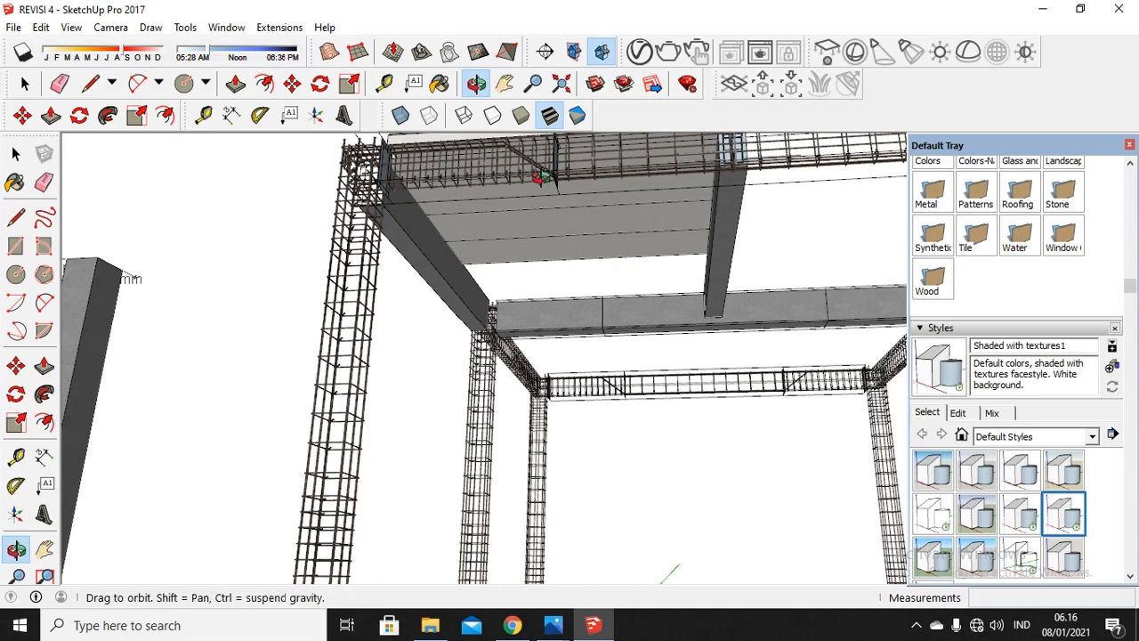
# Review the whole frame's beam and column reinforcement from the front, from below and from above
pyautogui.moveTo(305, 198); pyautogui.dragTo(512, 175)
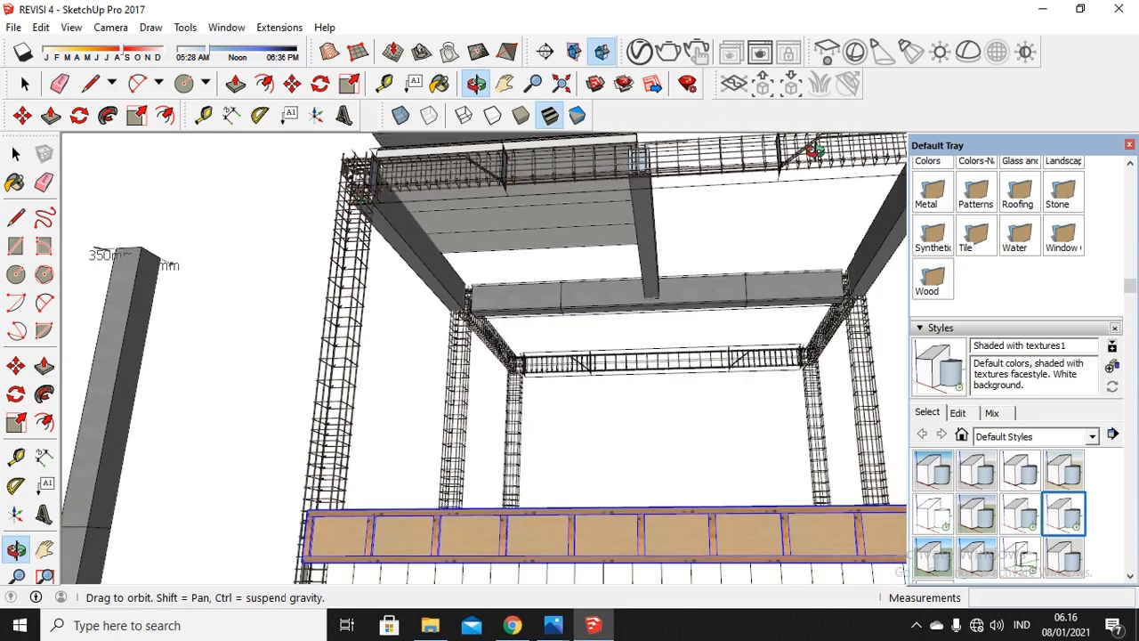
pyautogui.moveTo(816, 151); pyautogui.dragTo(788, 157)
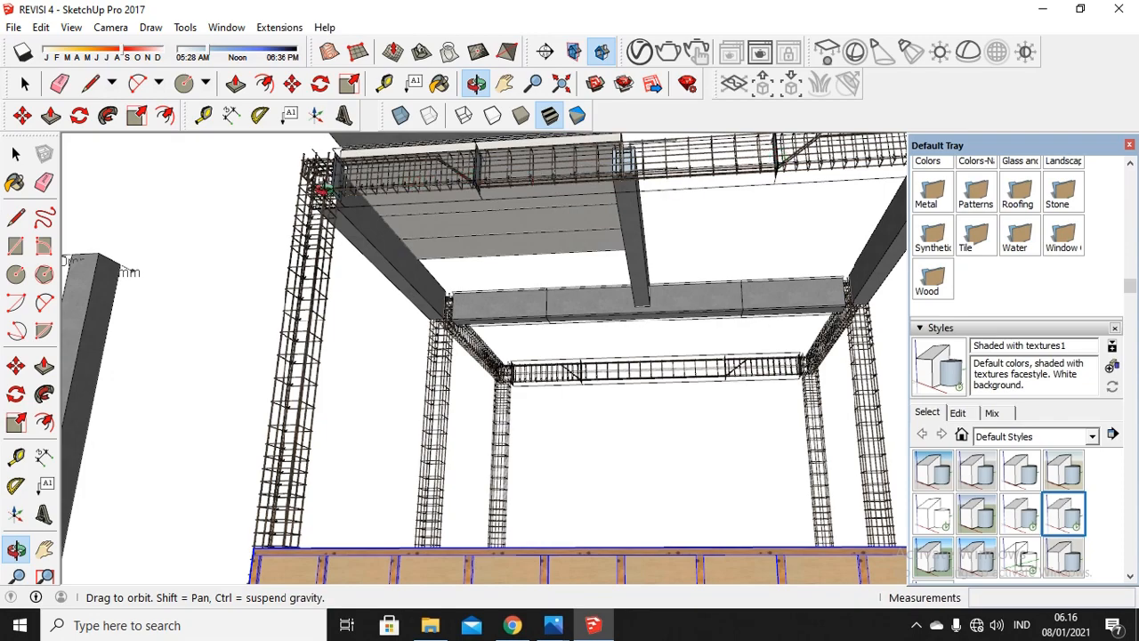
pyautogui.moveTo(453, 182); pyautogui.dragTo(285, 262)
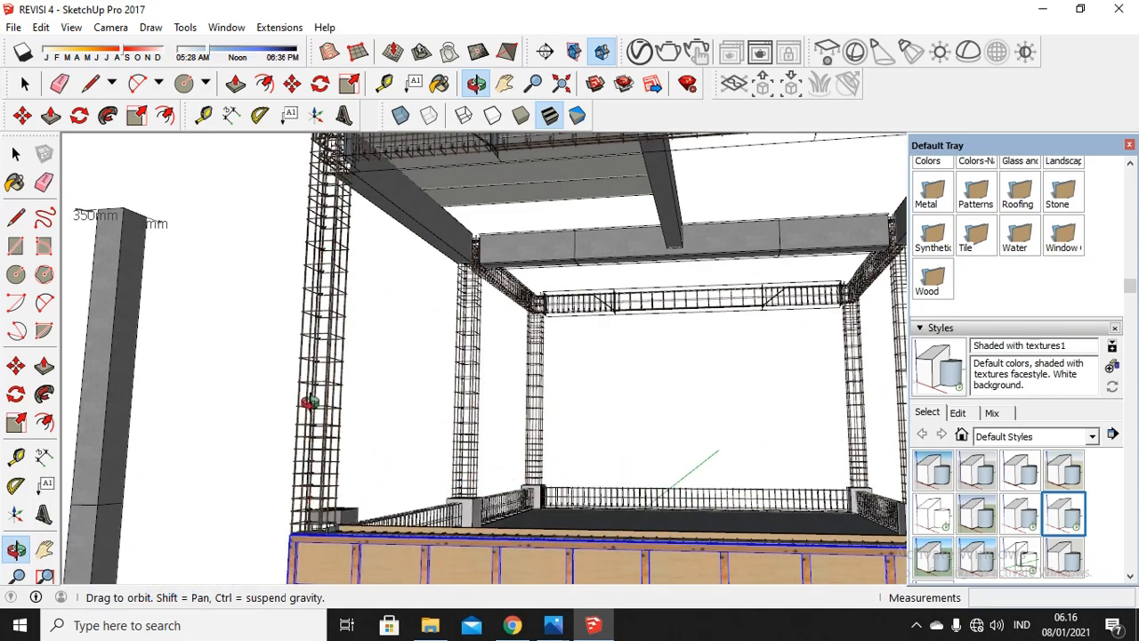
pyautogui.moveTo(310, 403); pyautogui.dragTo(350, 304)
pyautogui.moveTo(398, 253); pyautogui.dragTo(377, 233)
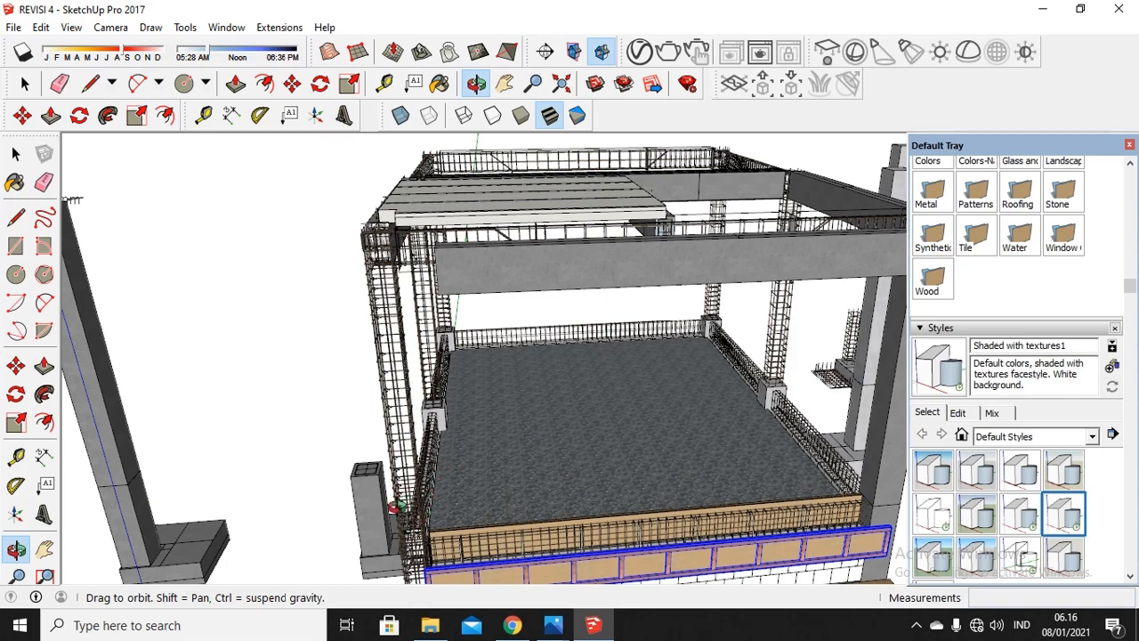
pyautogui.moveTo(441, 279); pyautogui.dragTo(519, 265)
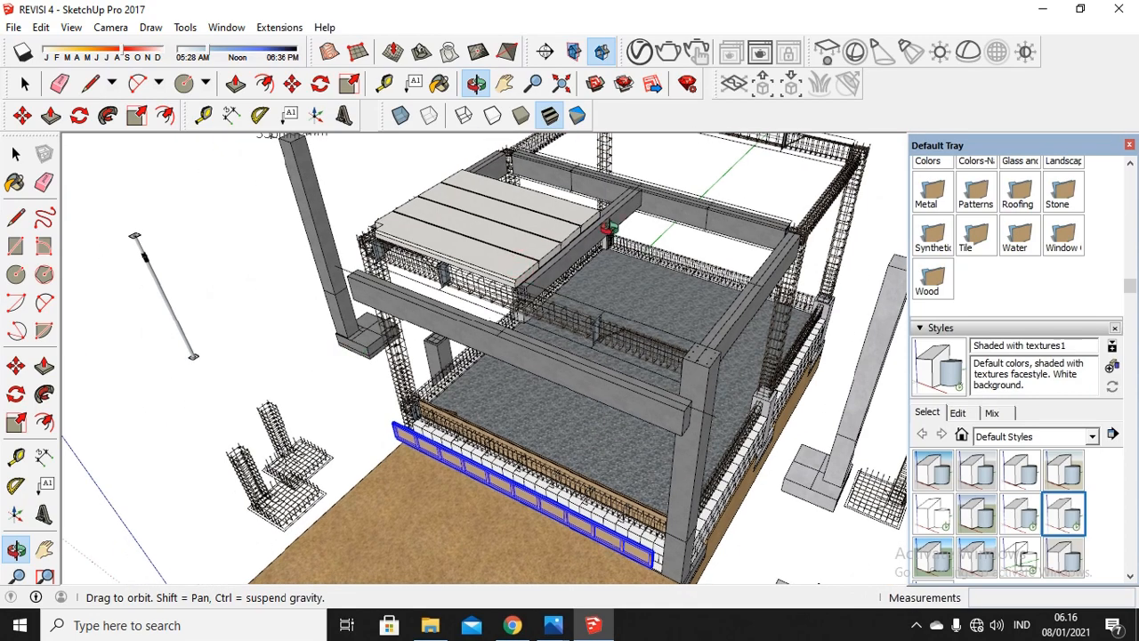
pyautogui.scroll(-3, 641, 236)
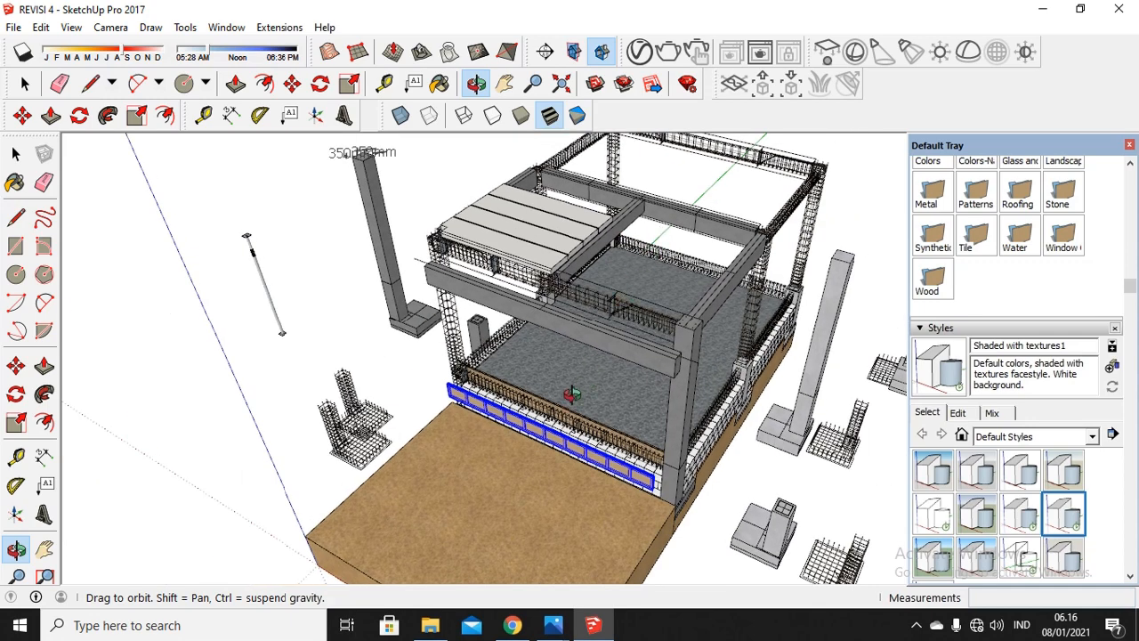
# Examine the tie beam cage up close, including the light-coloured U-shaped bars standing on the block wall
pyautogui.scroll(3, 481, 419)
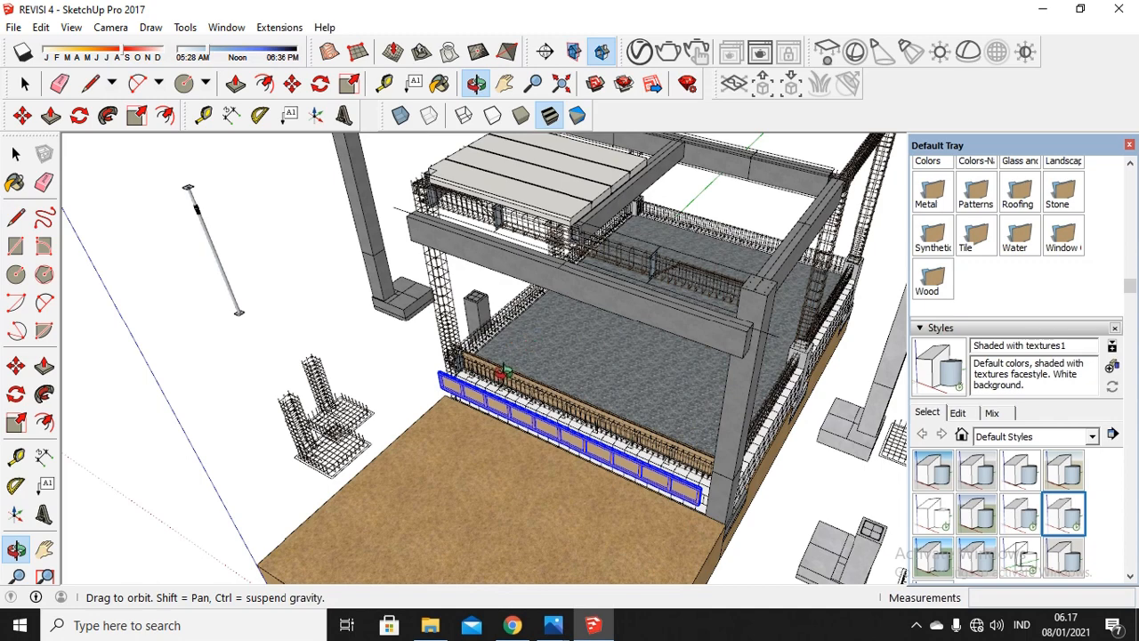
pyautogui.scroll(2, 503, 370)
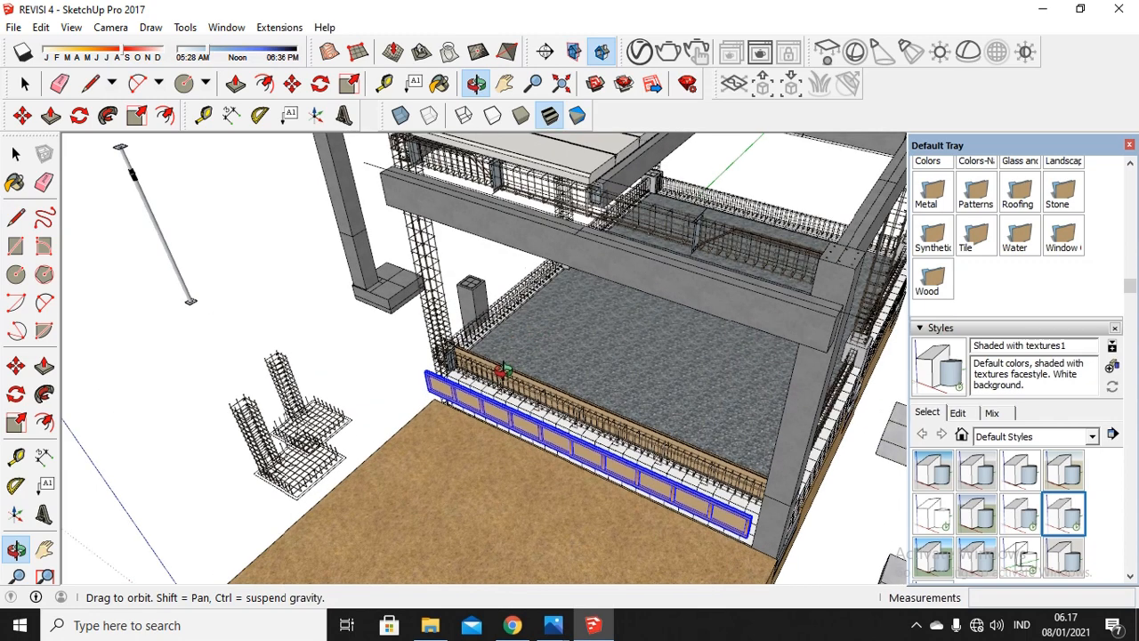
pyautogui.scroll(3, 503, 370)
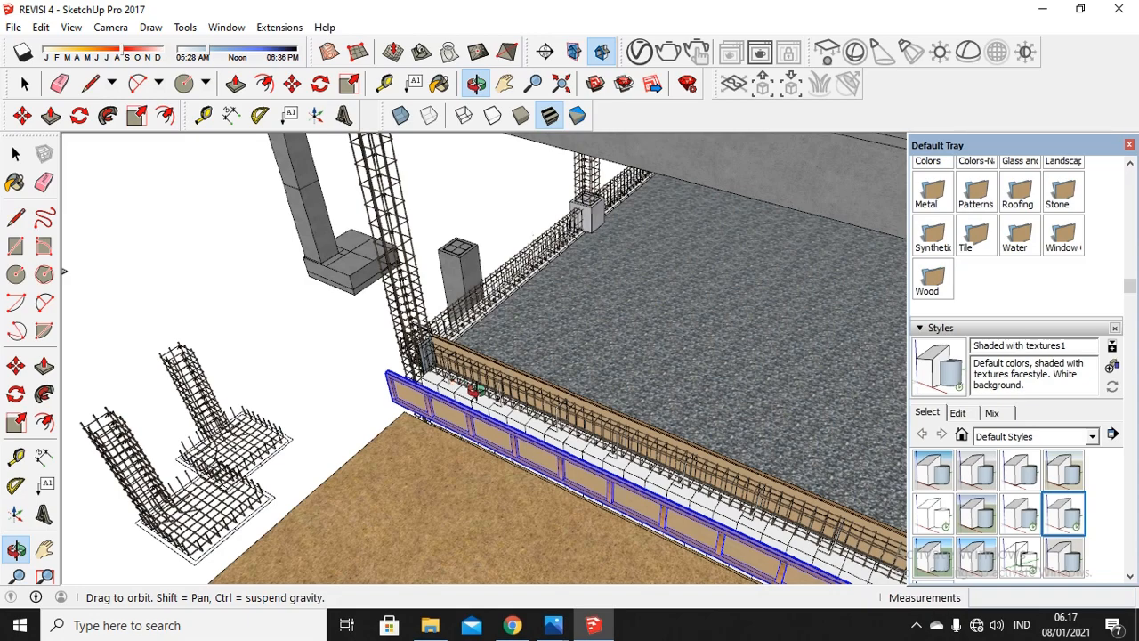
pyautogui.scroll(8, 467, 387)
pyautogui.scroll(2, 517, 384)
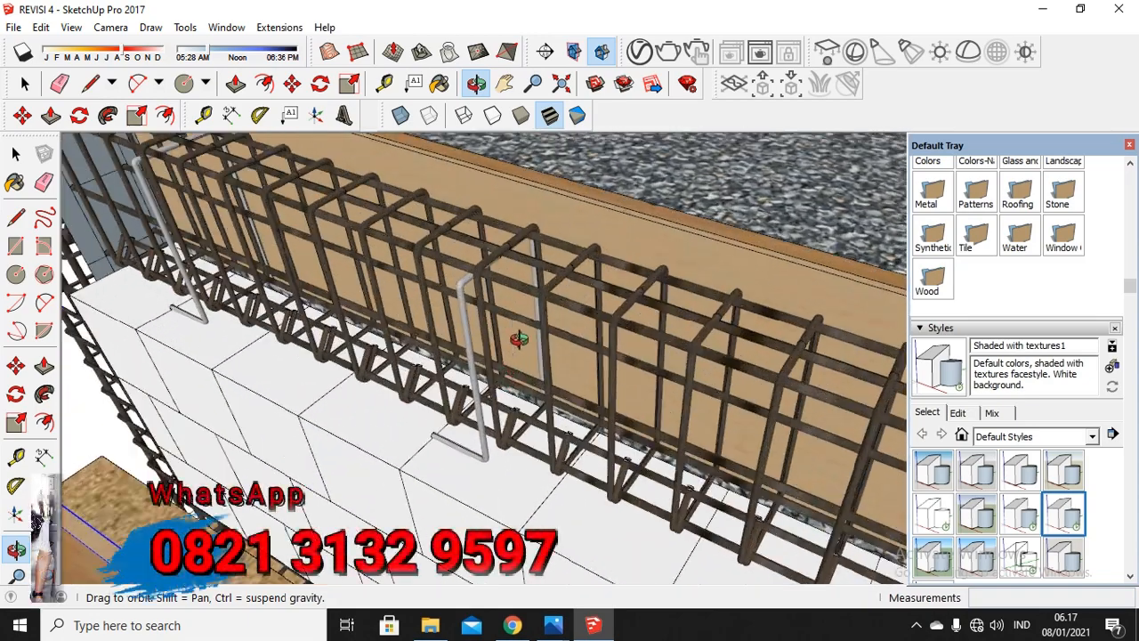
pyautogui.moveTo(518, 338); pyautogui.dragTo(484, 330)
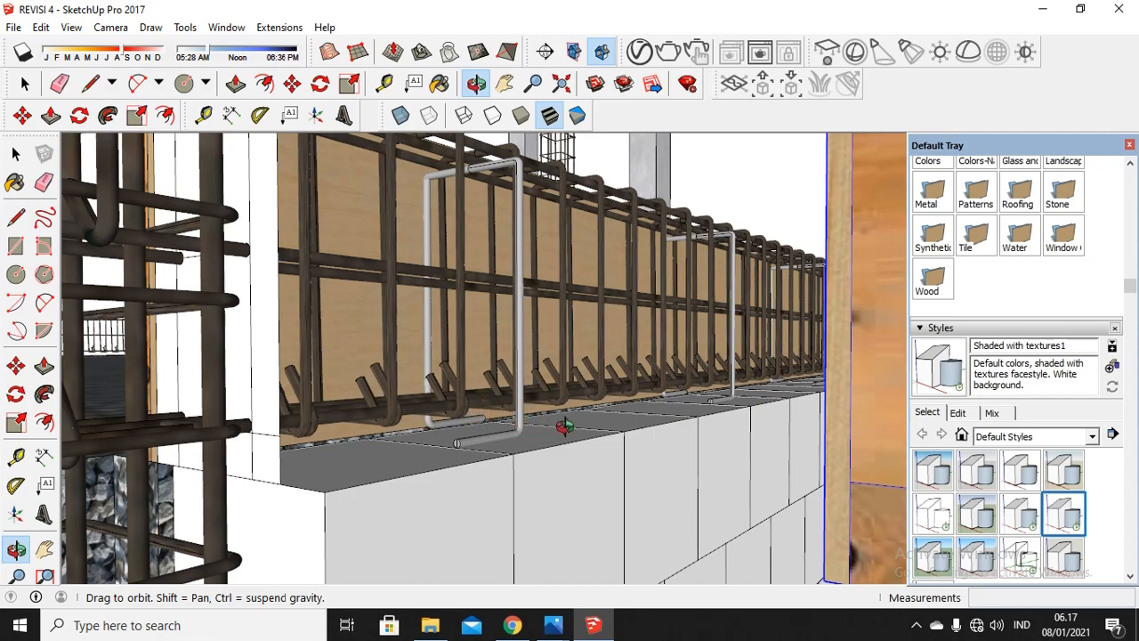
# Examine the floor panels resting on the concrete beams, including their edge bars and the column reinforcement at the corner
pyautogui.moveTo(693, 392); pyautogui.dragTo(425, 427)
pyautogui.scroll(-3, 424, 427)
pyautogui.scroll(-4, 396, 372)
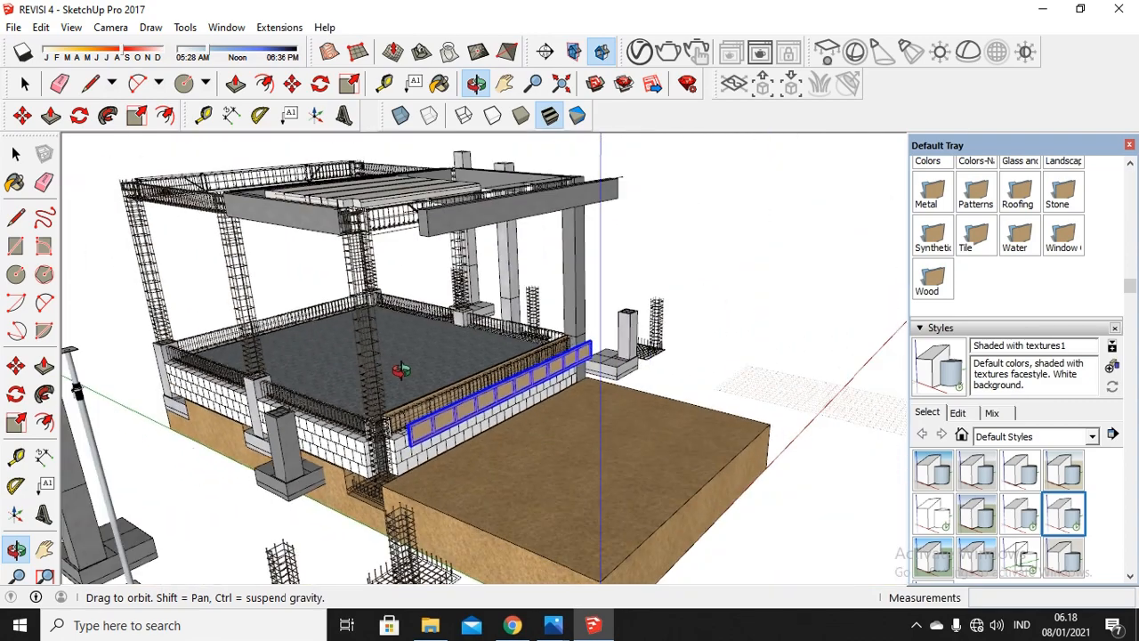
pyautogui.moveTo(413, 376); pyautogui.dragTo(440, 445)
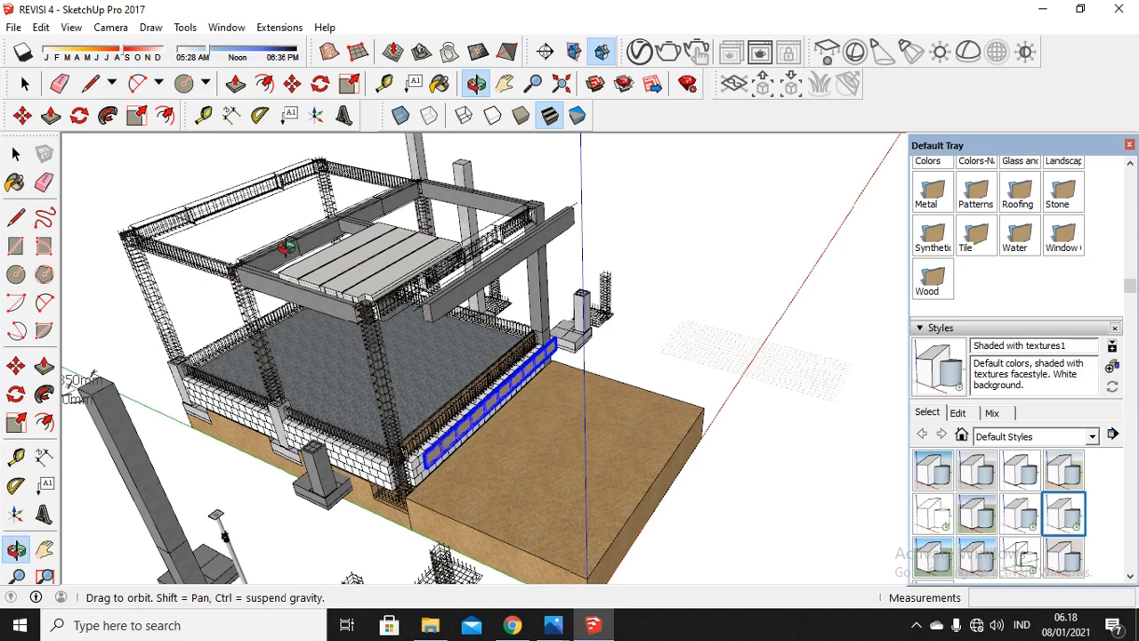
pyautogui.scroll(5, 295, 293)
pyautogui.scroll(5, 295, 293)
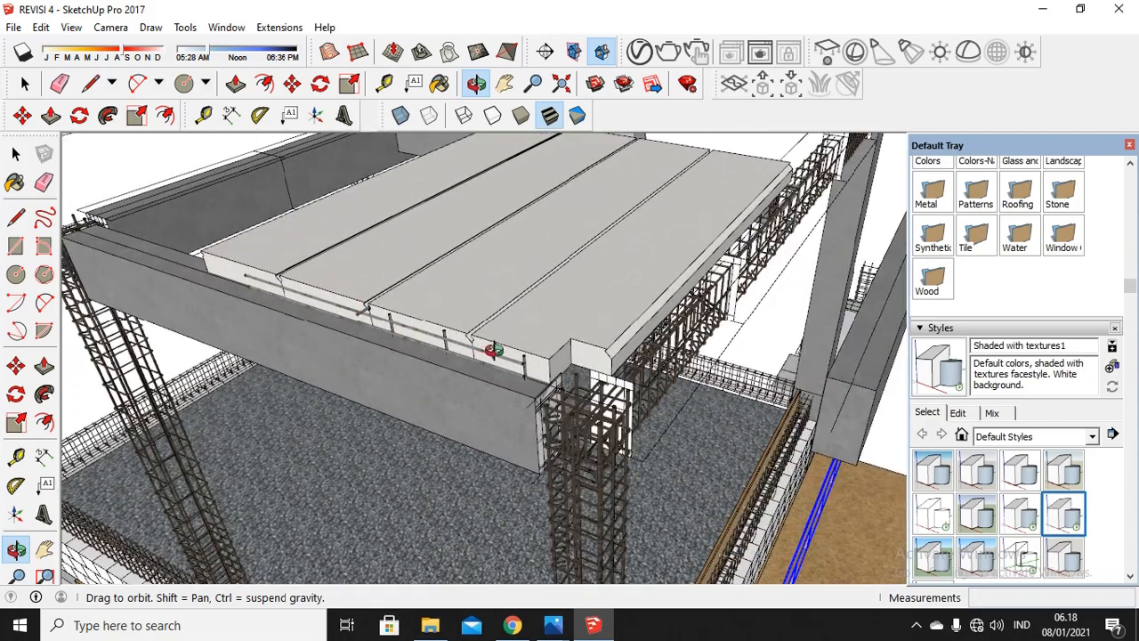
pyautogui.scroll(3, 494, 351)
pyautogui.moveTo(496, 350); pyautogui.dragTo(470, 386)
pyautogui.scroll(-2, 469, 387)
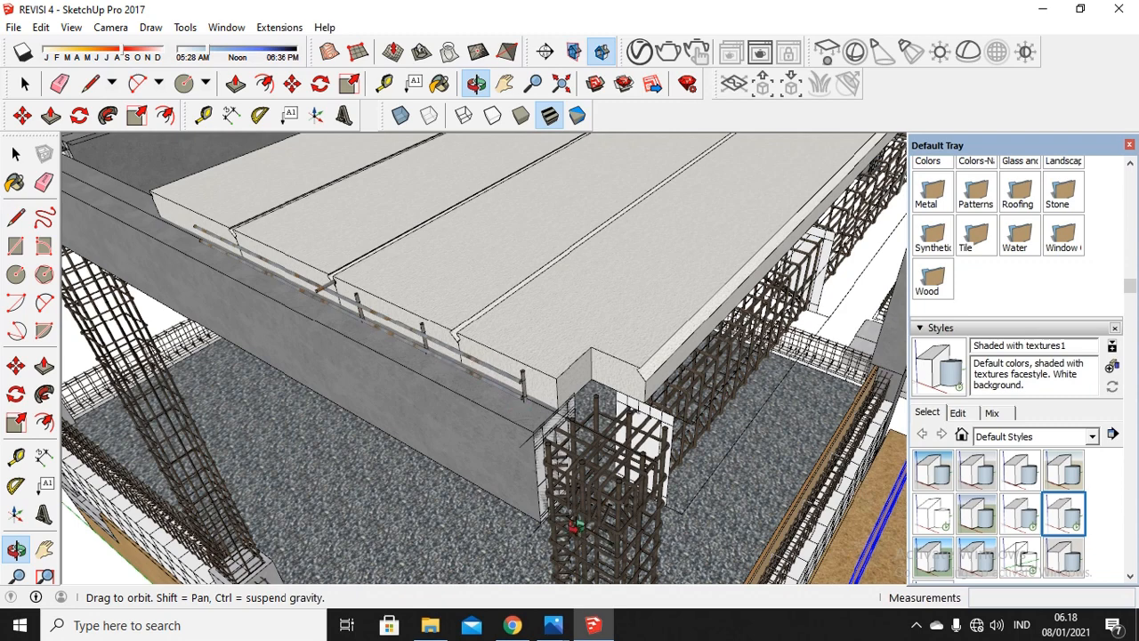
# Switch to Photos and browse from the Citicon lightweight-block specification to the floor panel specification sheet
pyautogui.moveTo(594, 625)
pyautogui.moveTo(553, 625)
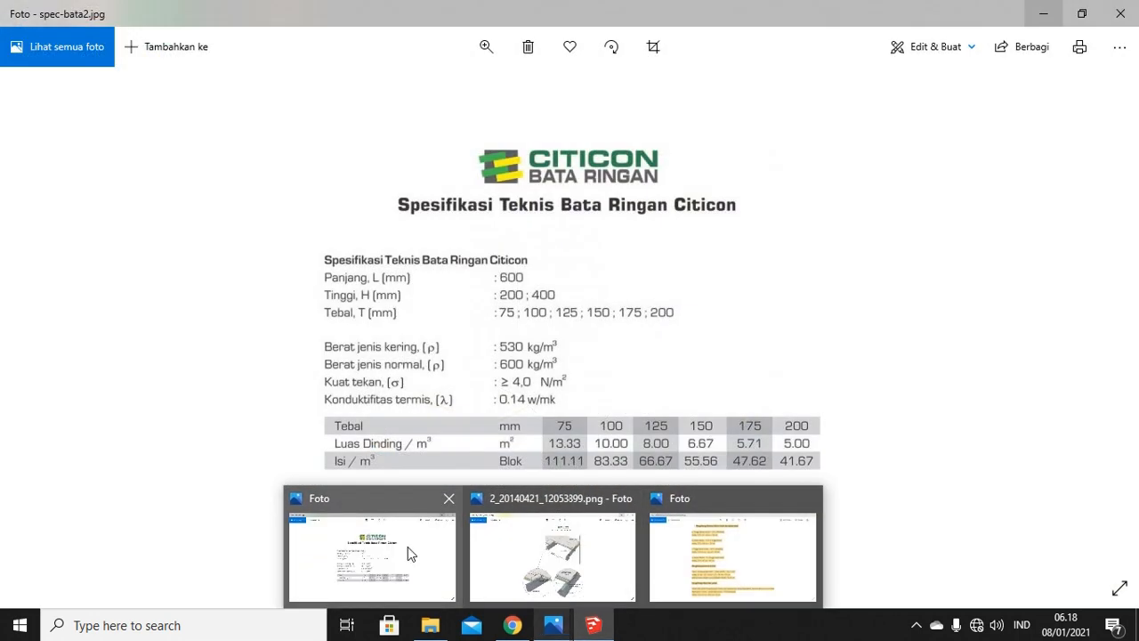
pyautogui.click(408, 547)
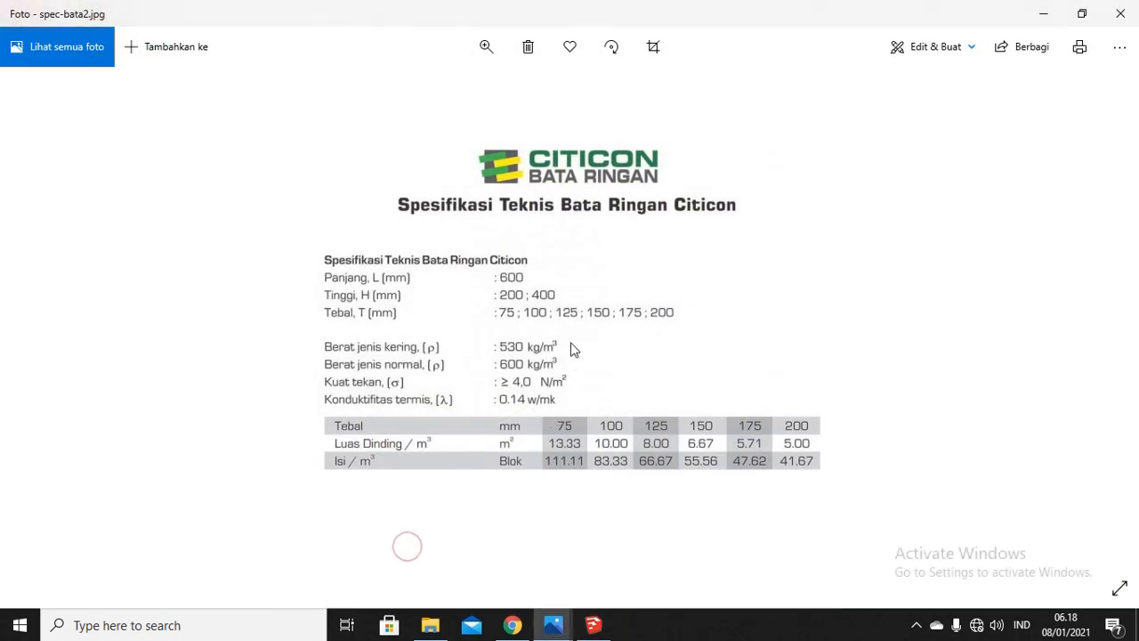
pyautogui.press('Left')
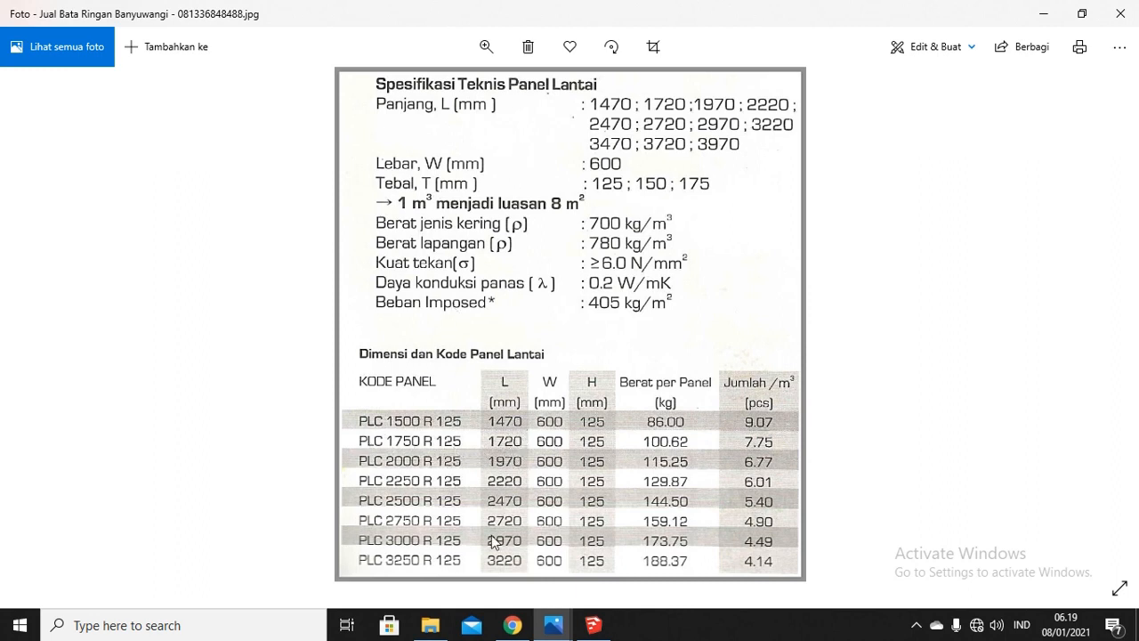
pyautogui.click(593, 625)
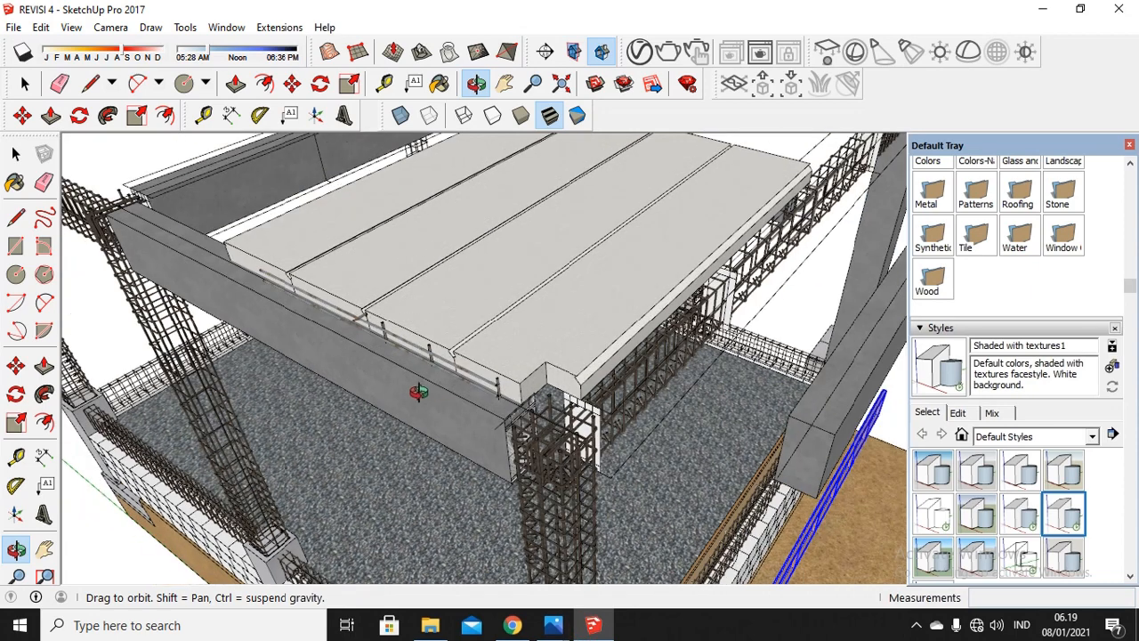
# Compare the modelled floor panels in SketchUp with the lengths, width and thicknesses on the floor panel specification sheet in Photos
pyautogui.moveTo(418, 391); pyautogui.dragTo(381, 398)
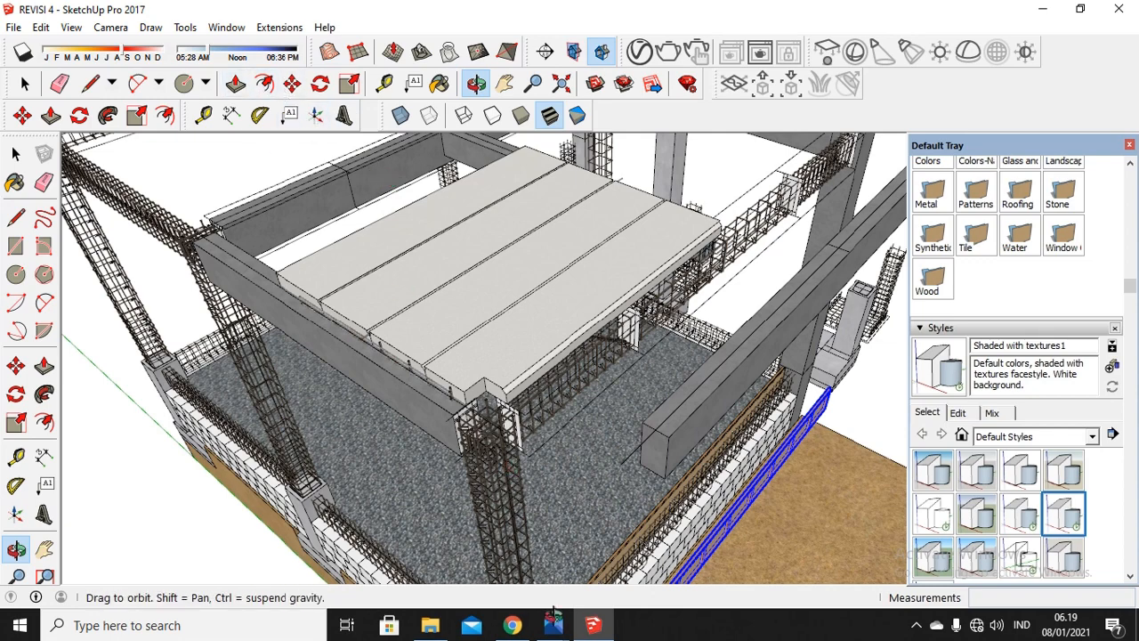
pyautogui.moveTo(553, 615)
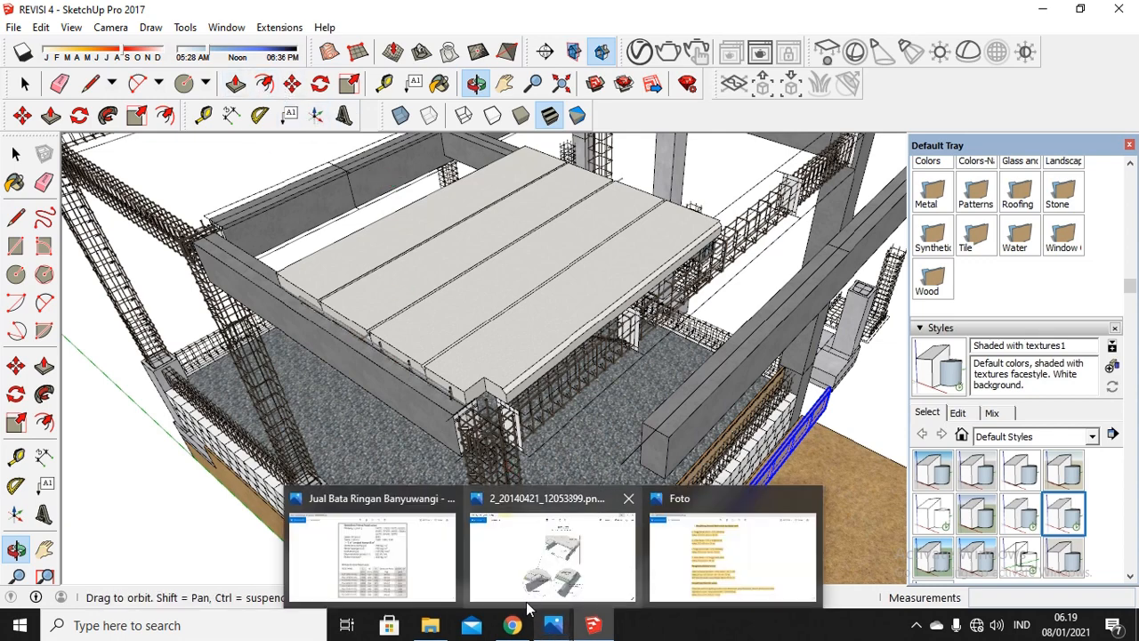
pyautogui.click(394, 566)
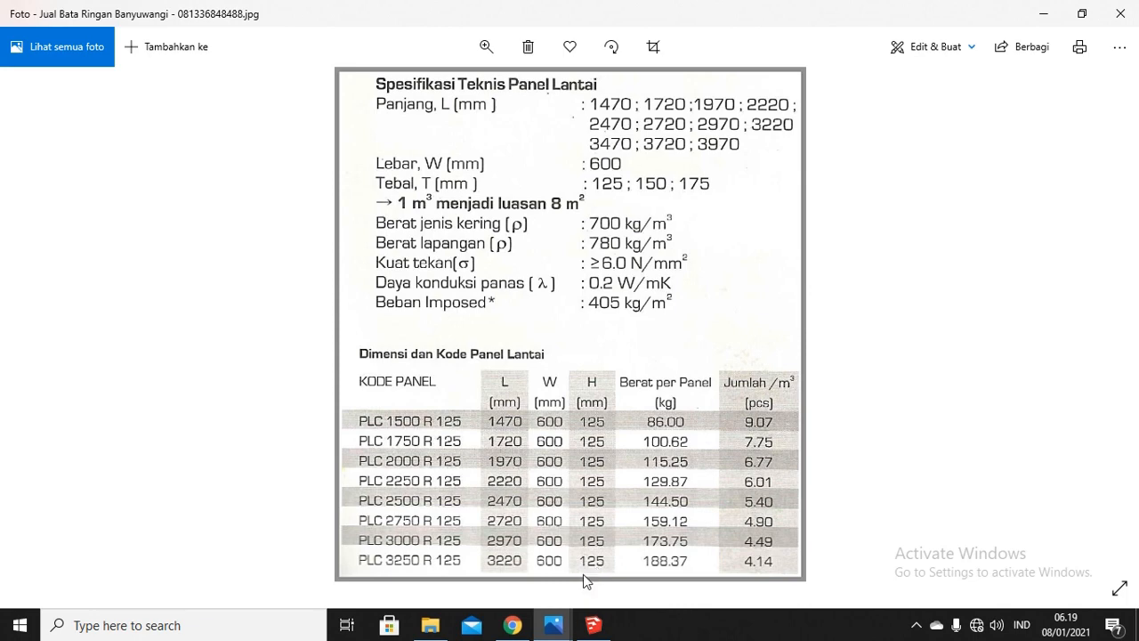
pyautogui.press('Right')
pyautogui.press('Left')
pyautogui.click(601, 629)
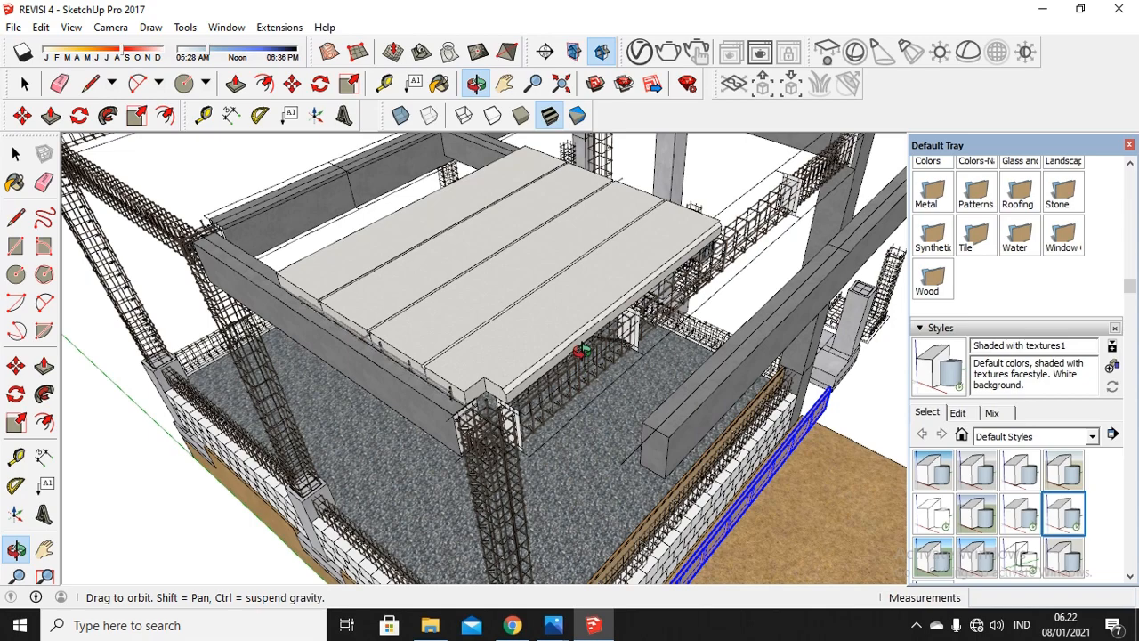
pyautogui.moveTo(581, 351); pyautogui.dragTo(595, 315)
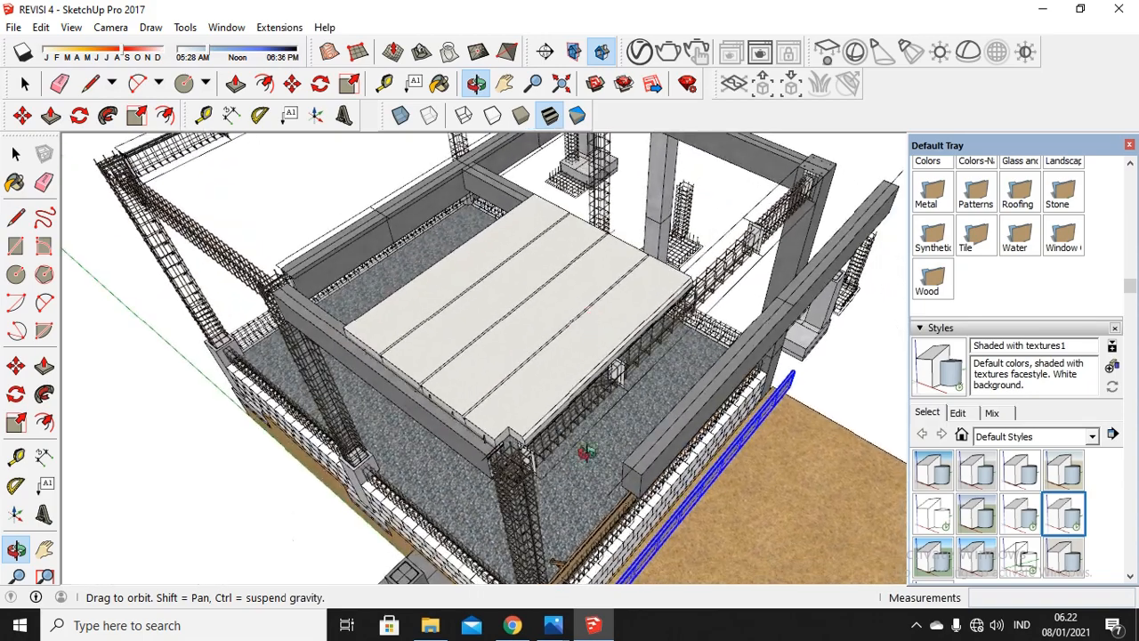
# Switch to Photos and study the Citicon floor panel drawings, from the panel joint detail to the concrete and steel beam supports
pyautogui.moveTo(553, 625)
pyautogui.click(602, 590)
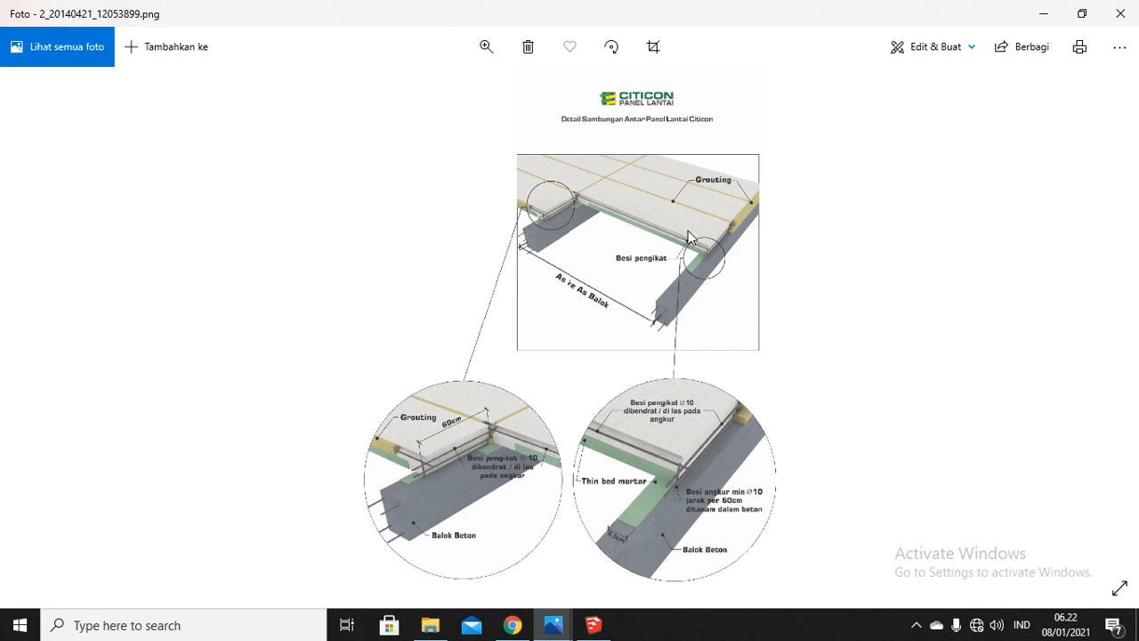
pyautogui.press('Right')
pyautogui.press('Right')
pyautogui.press('Right')
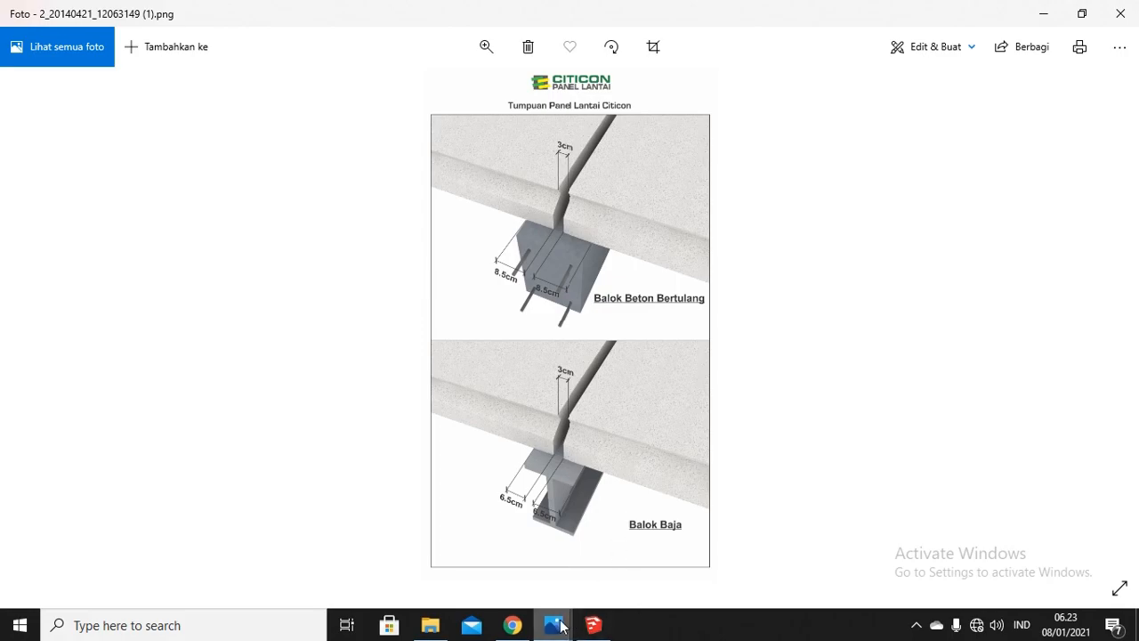
# Switch to SketchUp and examine the anchor bars and horizontal tie bars between the floor panel edge and the beam
pyautogui.click(594, 625)
pyautogui.scroll(10, 450, 423)
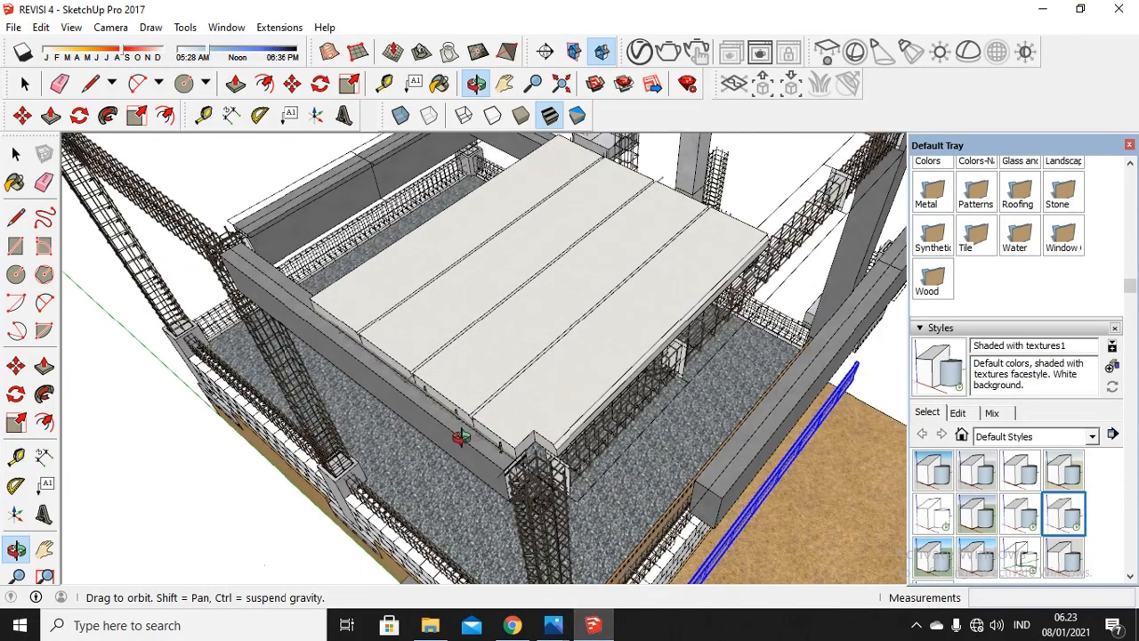
pyautogui.moveTo(503, 458); pyautogui.dragTo(409, 434)
pyautogui.scroll(5, 644, 434)
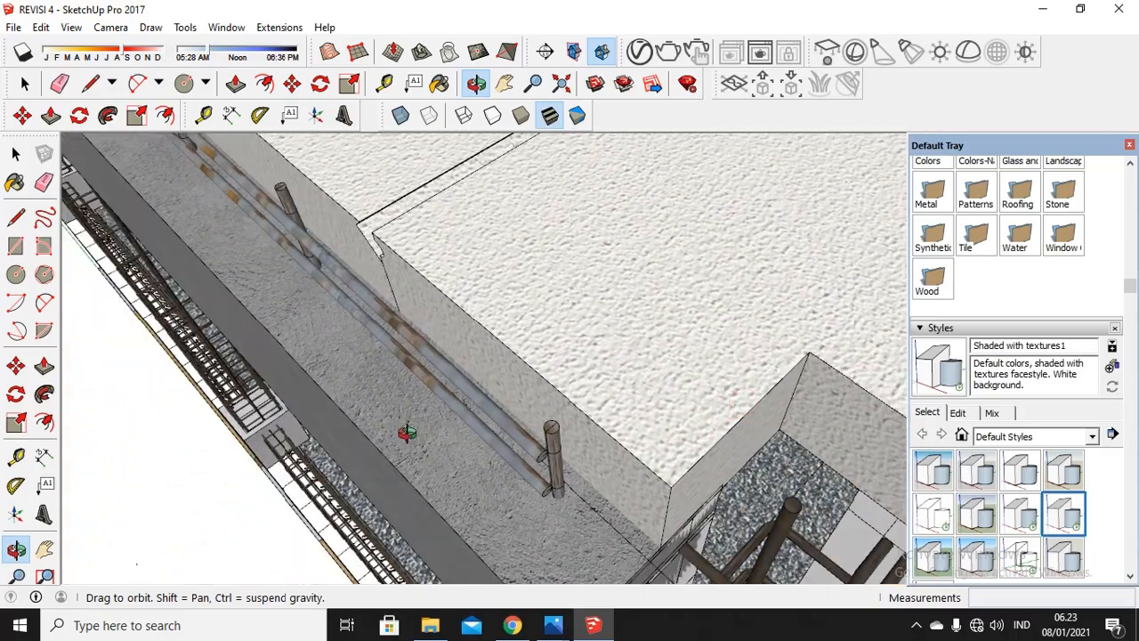
pyautogui.moveTo(592, 414); pyautogui.dragTo(605, 350)
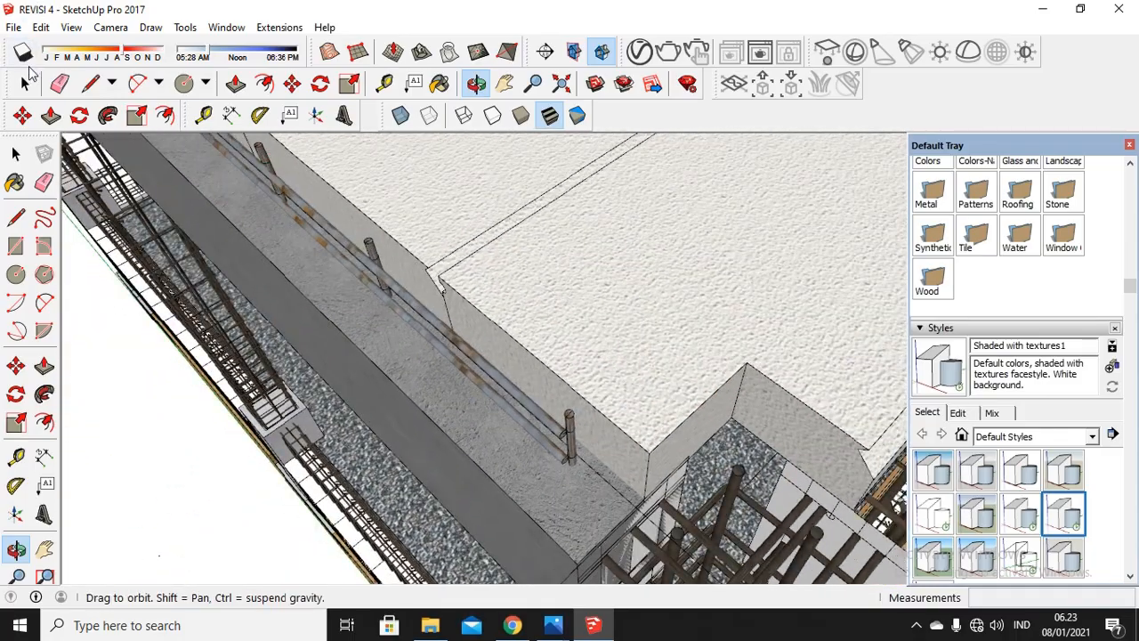
# Move the concrete body of the beam beside the panel ends horizontally away from the slab to expose its reinforcement cage
pyautogui.click(25, 82)
pyautogui.click(427, 380)
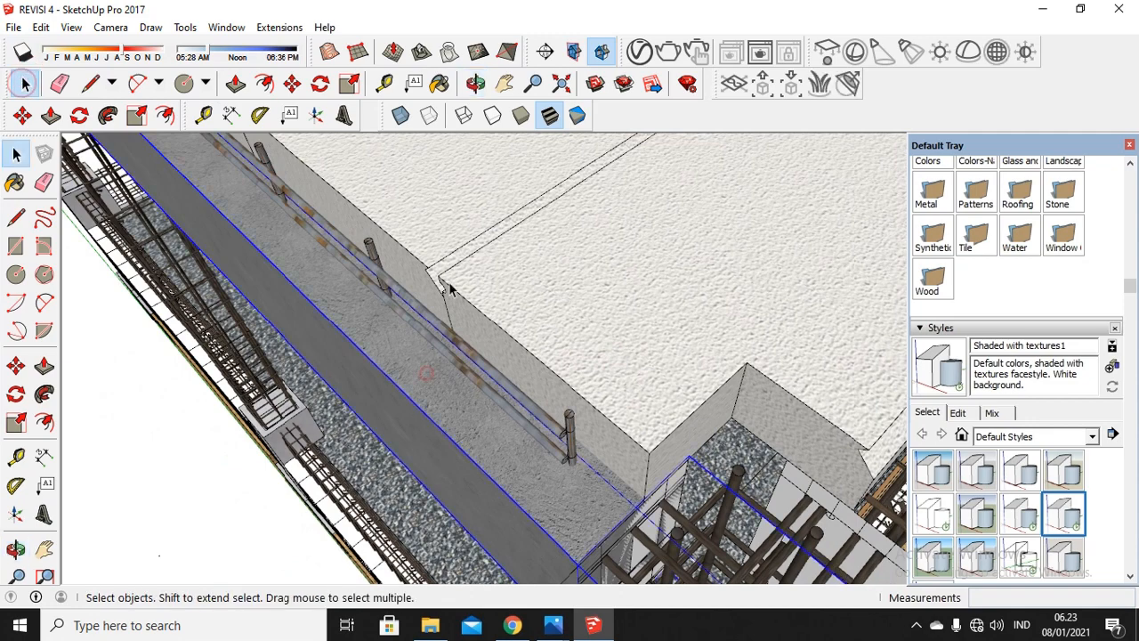
pyautogui.click(292, 82)
pyautogui.click(560, 462)
pyautogui.moveTo(542, 472); pyautogui.dragTo(565, 356, button='middle')
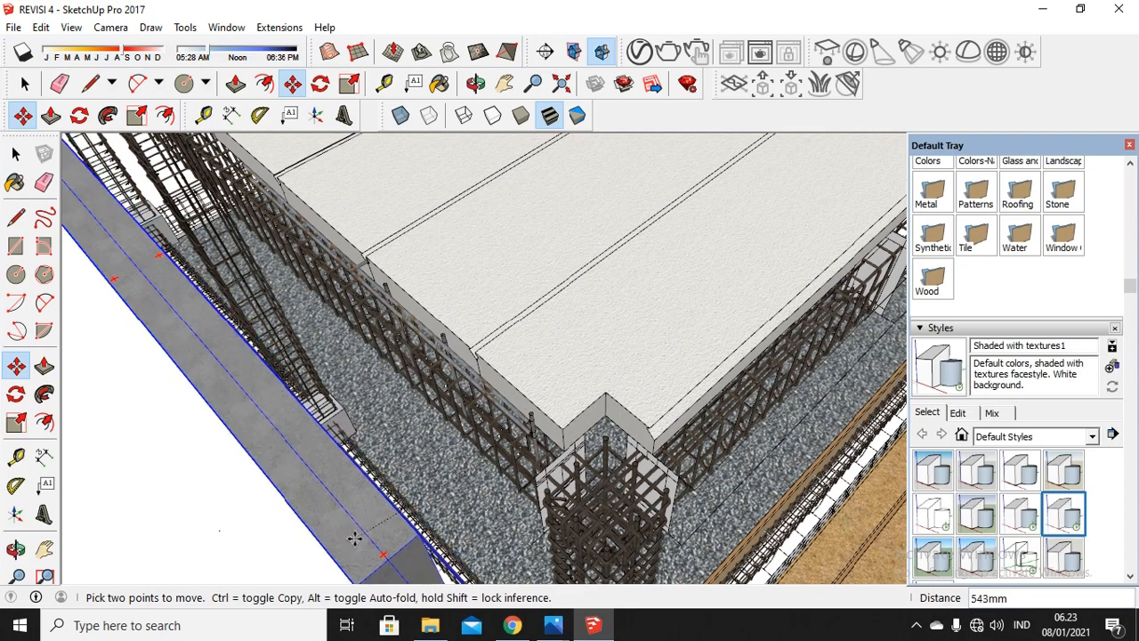
pyautogui.click(356, 566)
# Examine the corner where the exposed beam cages meet the column, following the anchor bars from the cage up to the panel edge
pyautogui.scroll(5, 710, 469)
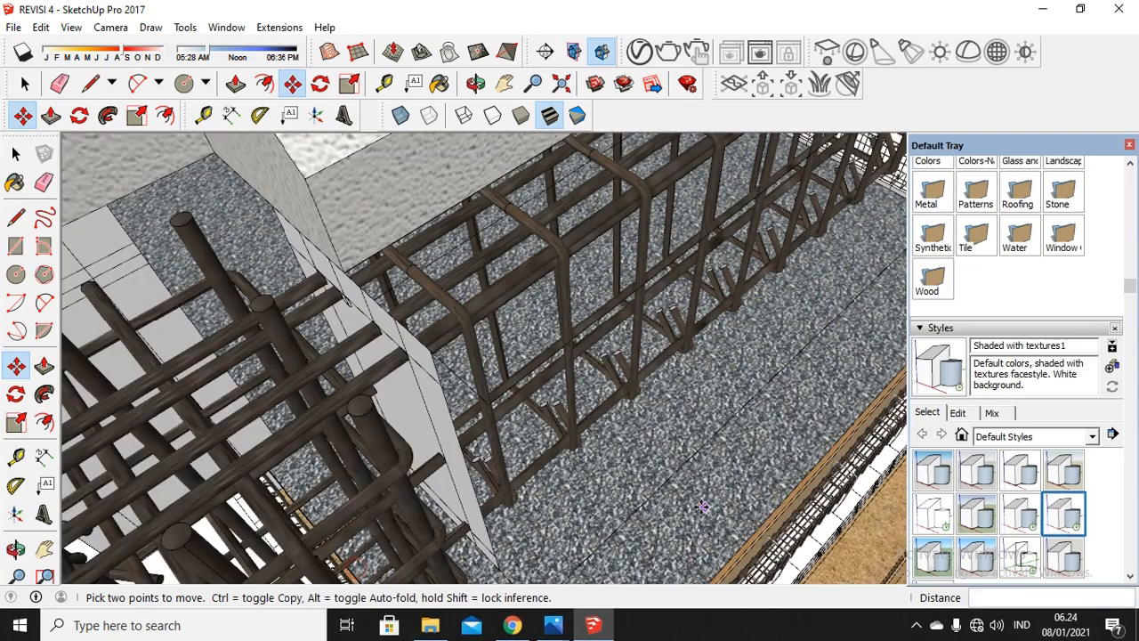
pyautogui.scroll(-3, 714, 466)
pyautogui.scroll(2, 590, 463)
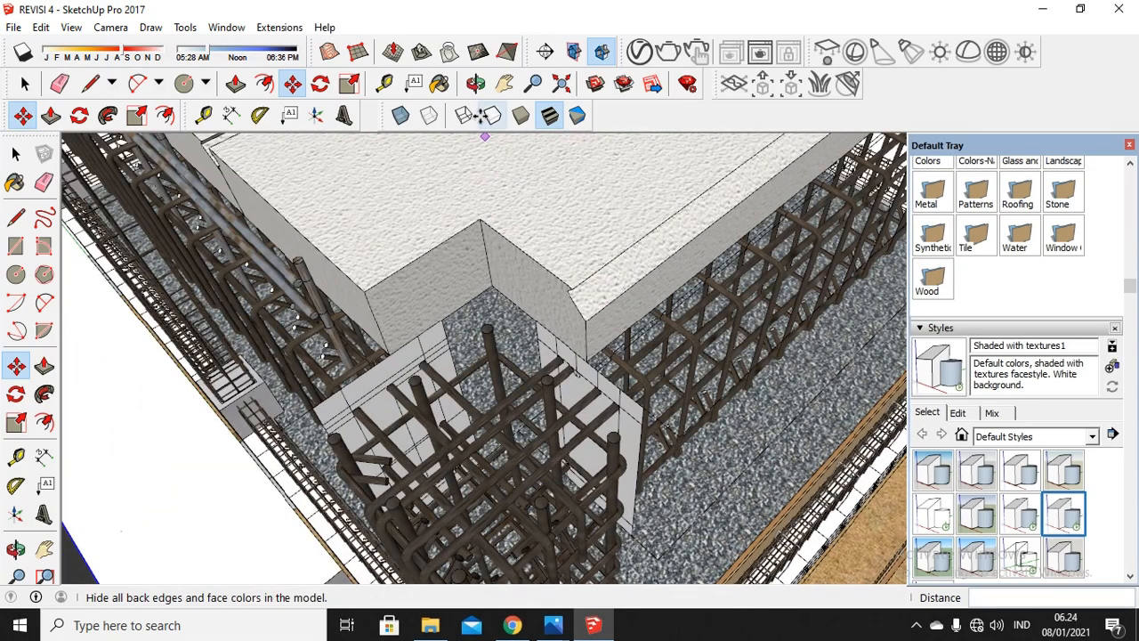
pyautogui.click(475, 83)
pyautogui.moveTo(575, 354); pyautogui.dragTo(599, 276)
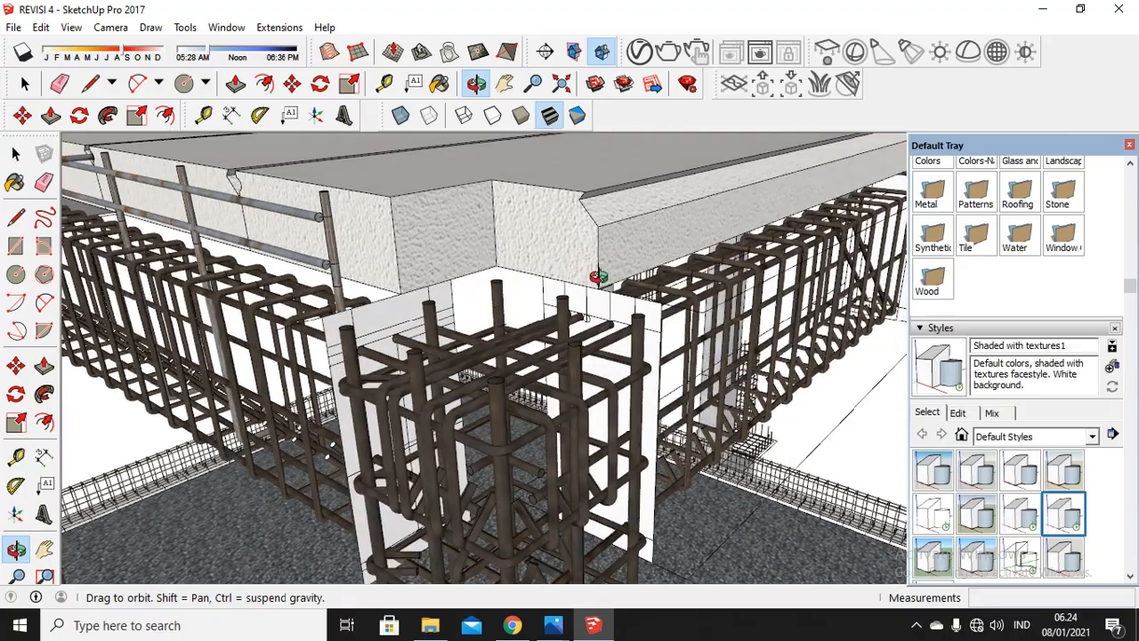
pyautogui.moveTo(648, 311); pyautogui.dragTo(585, 362)
pyautogui.moveTo(530, 385); pyautogui.dragTo(587, 369)
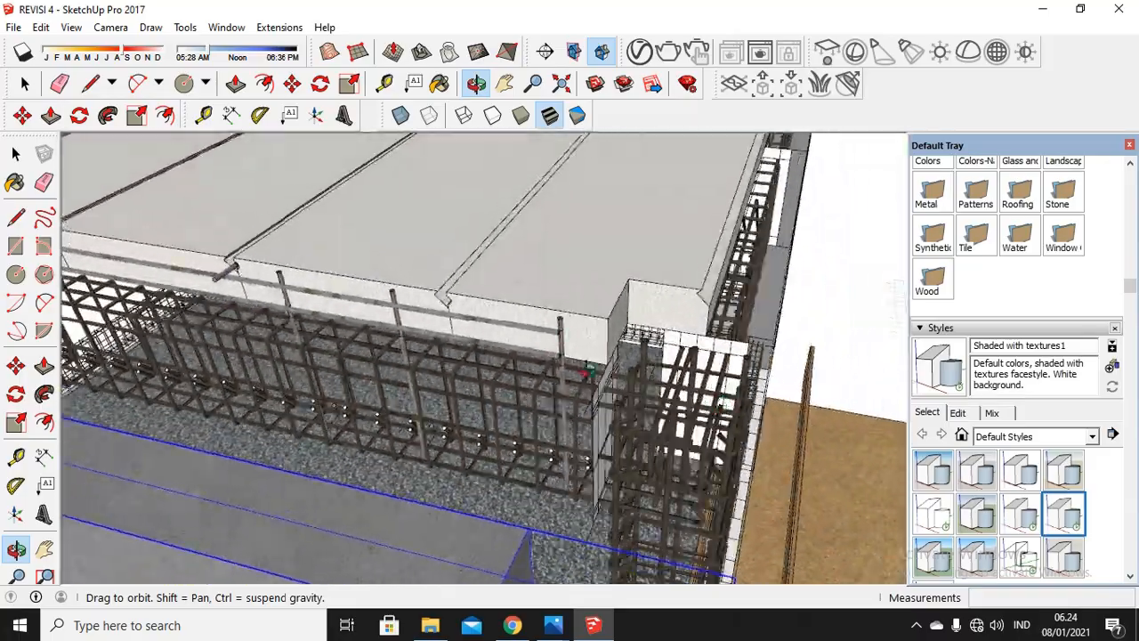
pyautogui.moveTo(586, 438); pyautogui.dragTo(710, 385)
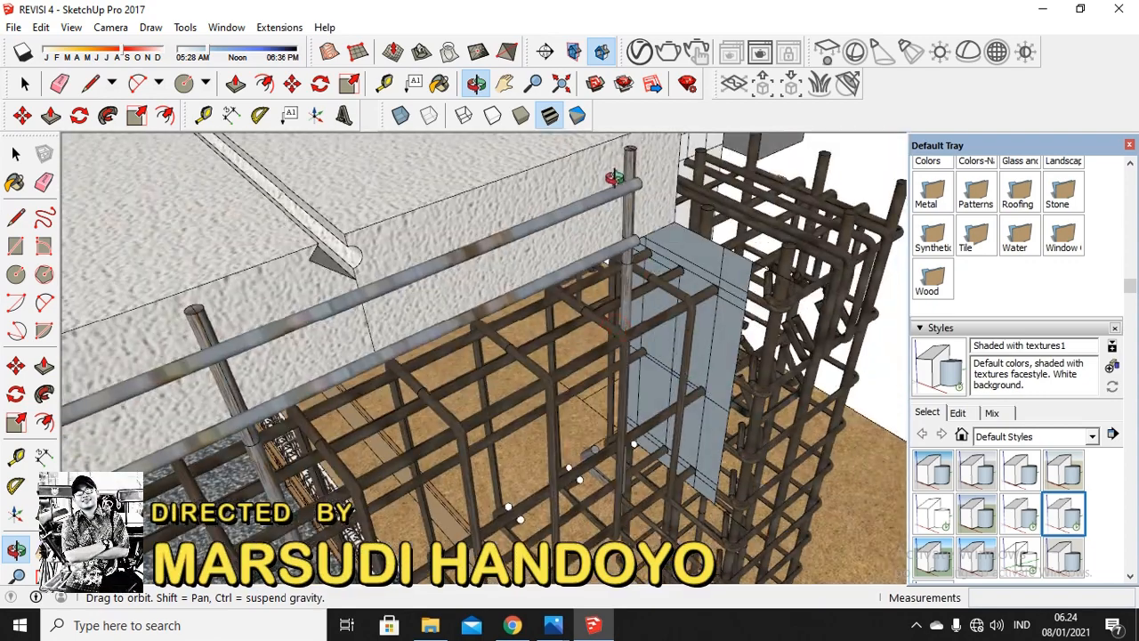
# Examine up close the tie bar lying in the groove between two floor panels where it crosses the horizontal edge bars
pyautogui.moveTo(759, 202); pyautogui.dragTo(474, 296)
pyautogui.scroll(6, 474, 297)
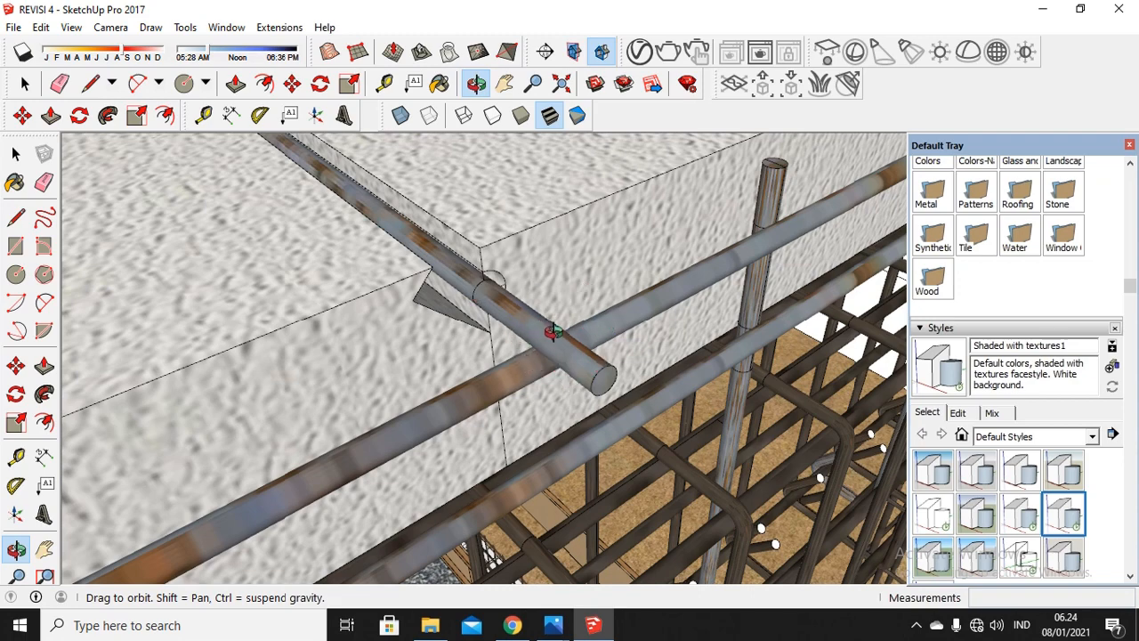
pyautogui.scroll(-5, 552, 325)
pyautogui.scroll(8, 626, 303)
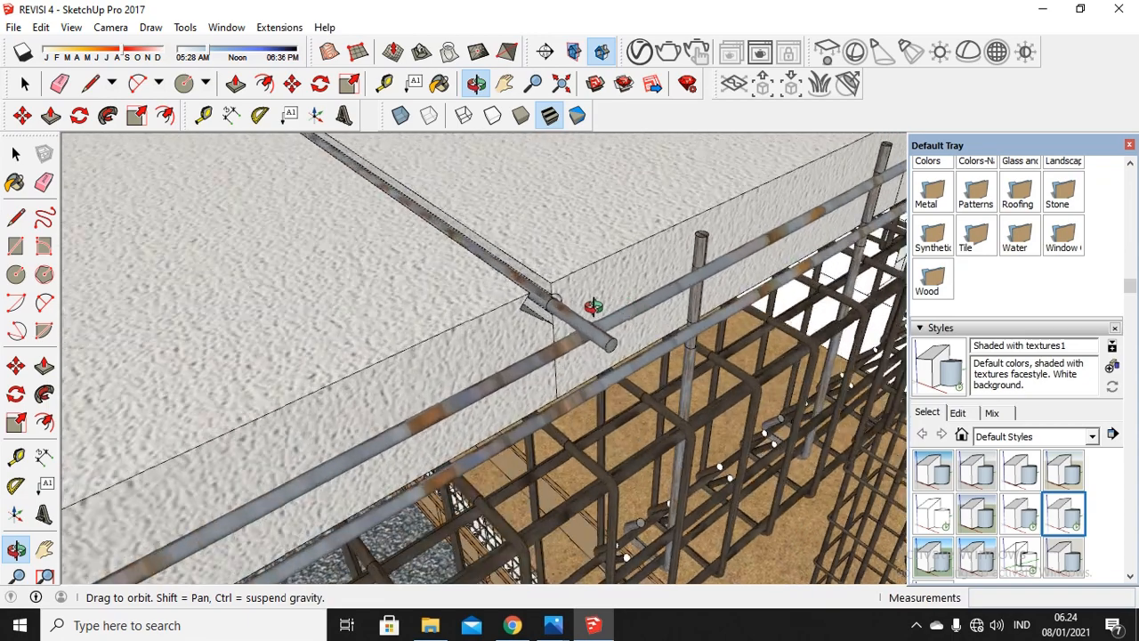
pyautogui.scroll(1, 529, 327)
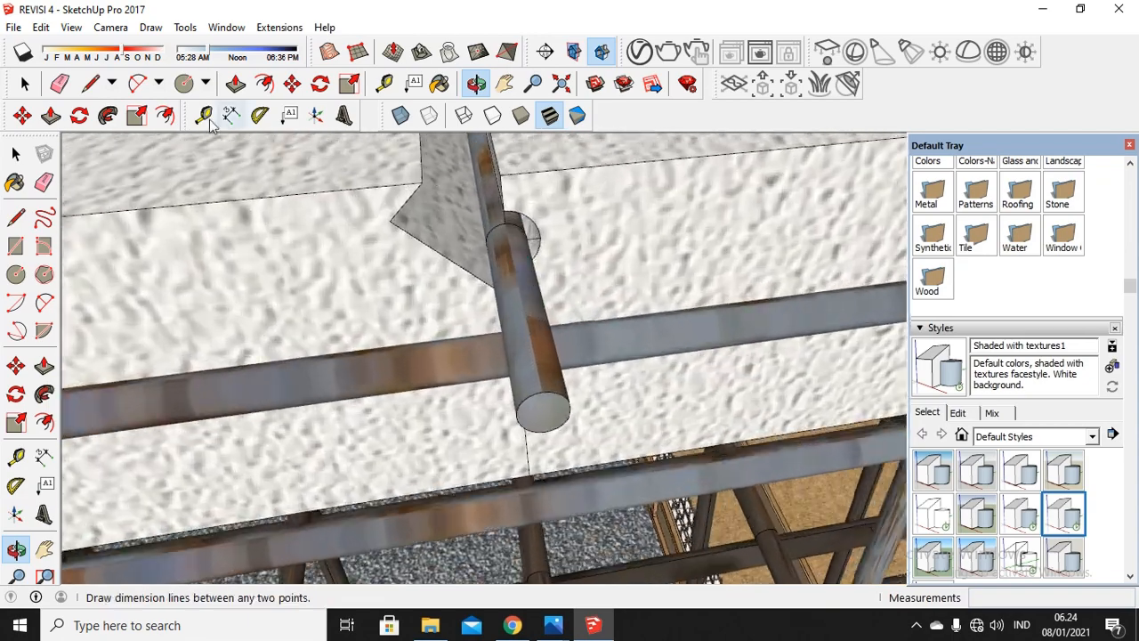
# Copy the tie bar in the panel groove 570 mm along the slab edge into the adjacent empty panel joint
pyautogui.click(24, 83)
pyautogui.click(503, 272)
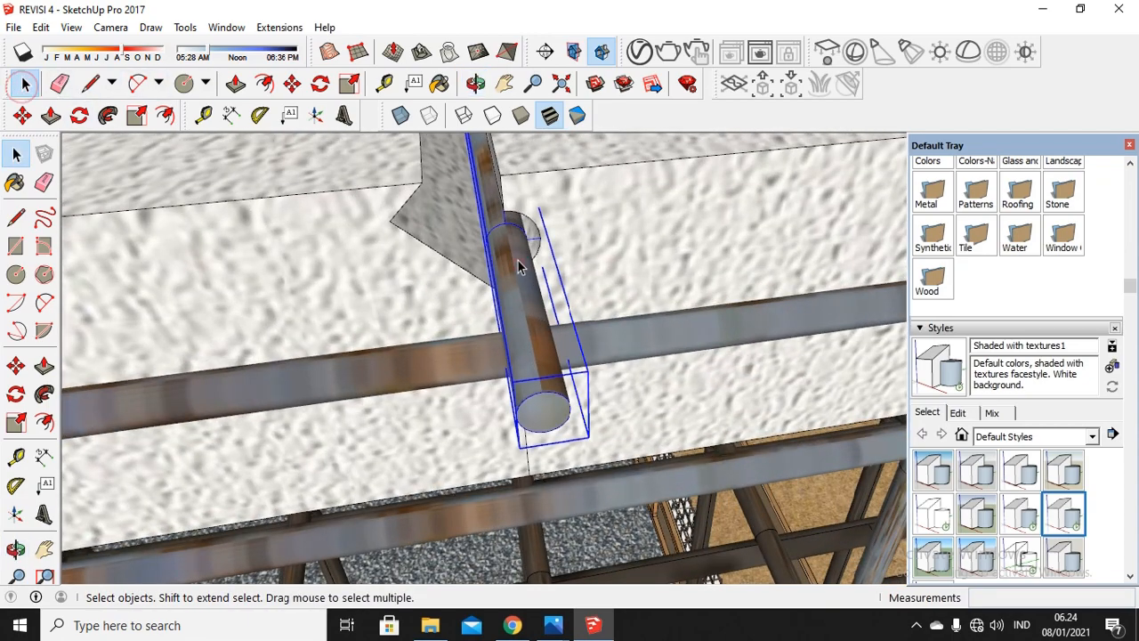
pyautogui.click(292, 83)
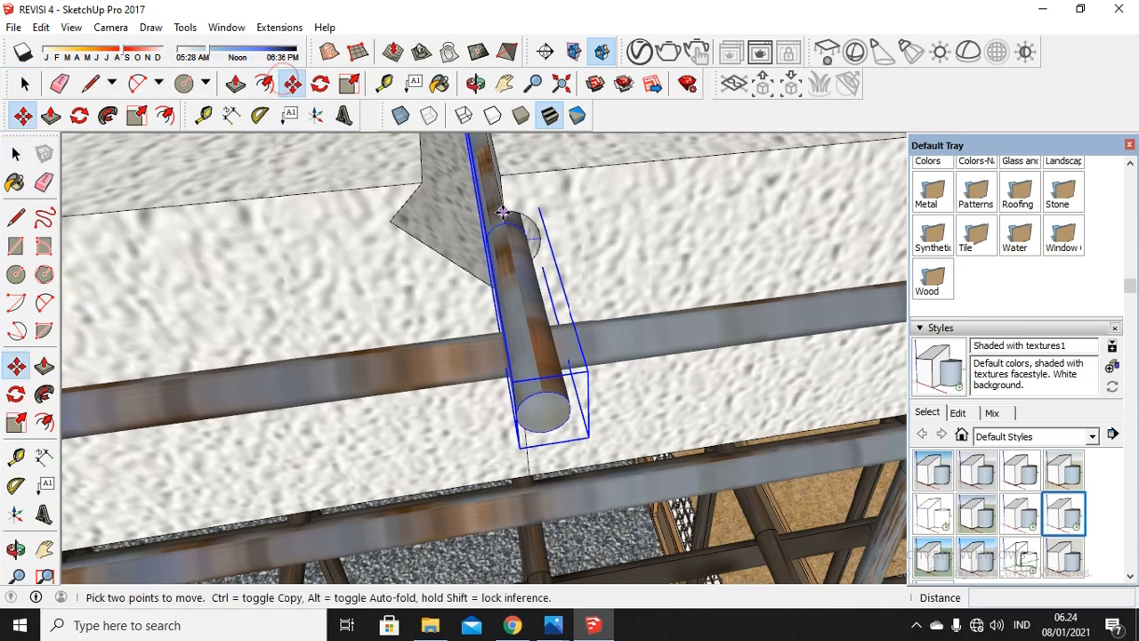
pyautogui.press('ctrl')
pyautogui.click(499, 224)
pyautogui.scroll(-4, 358, 326)
pyautogui.scroll(-2, 356, 327)
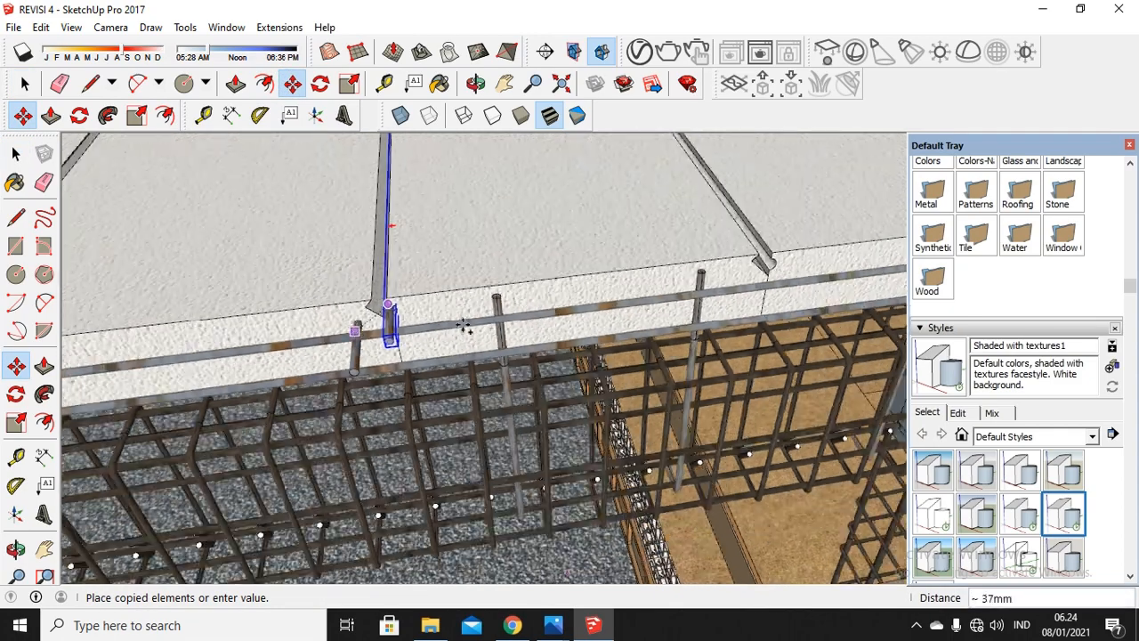
pyautogui.scroll(8, 771, 256)
pyautogui.scroll(2, 776, 256)
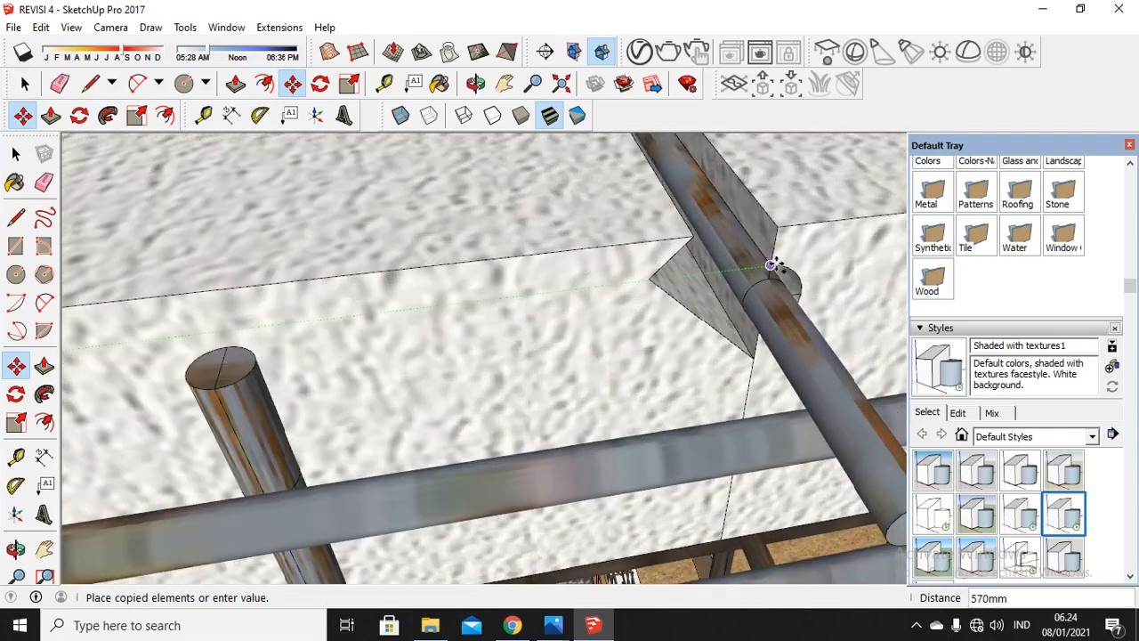
pyautogui.click(771, 265)
pyautogui.scroll(-1, 772, 260)
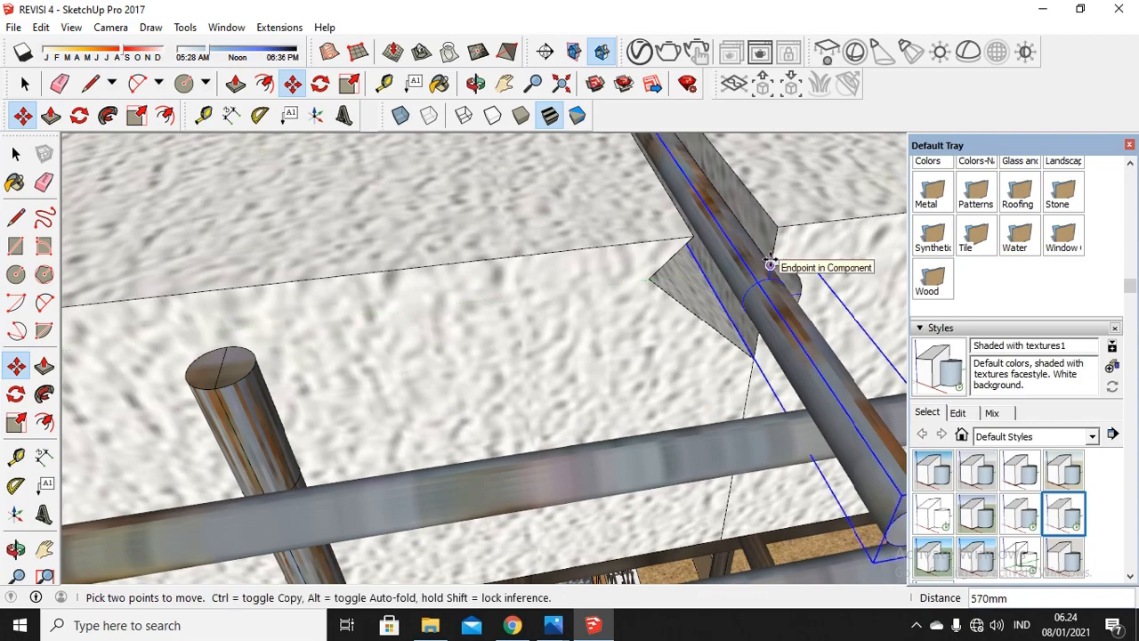
# Copy the tie bar 1140 mm along the slab edge into the remaining empty joint between the floor panels
pyautogui.click(773, 261)
pyautogui.scroll(-6, 739, 182)
pyautogui.scroll(-2, 769, 197)
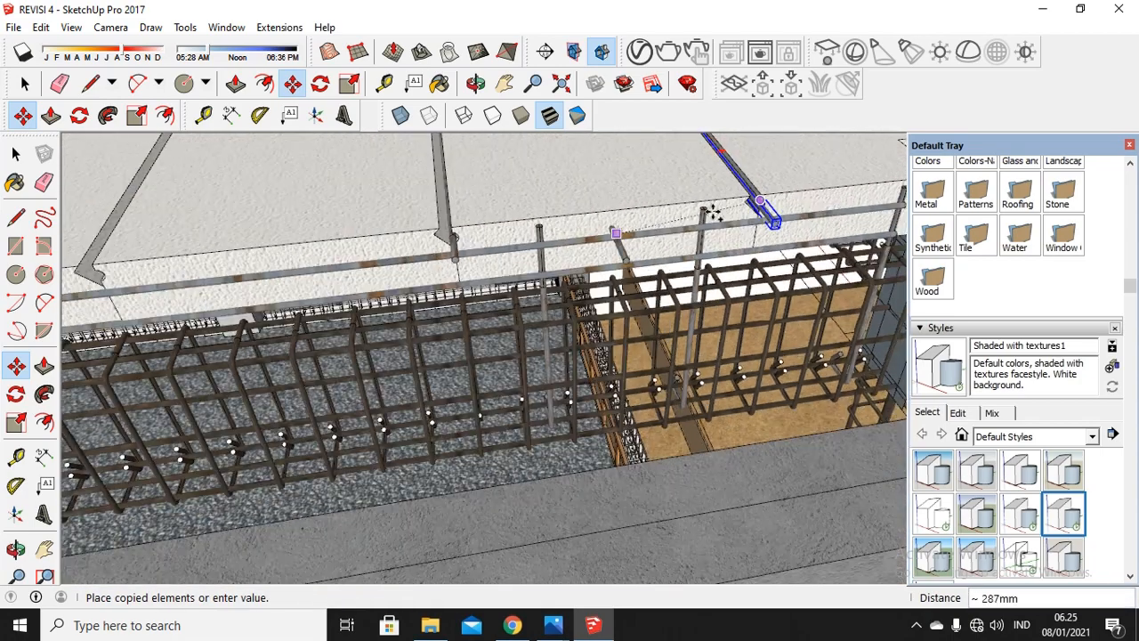
pyautogui.scroll(6, 455, 236)
pyautogui.scroll(-5, 430, 209)
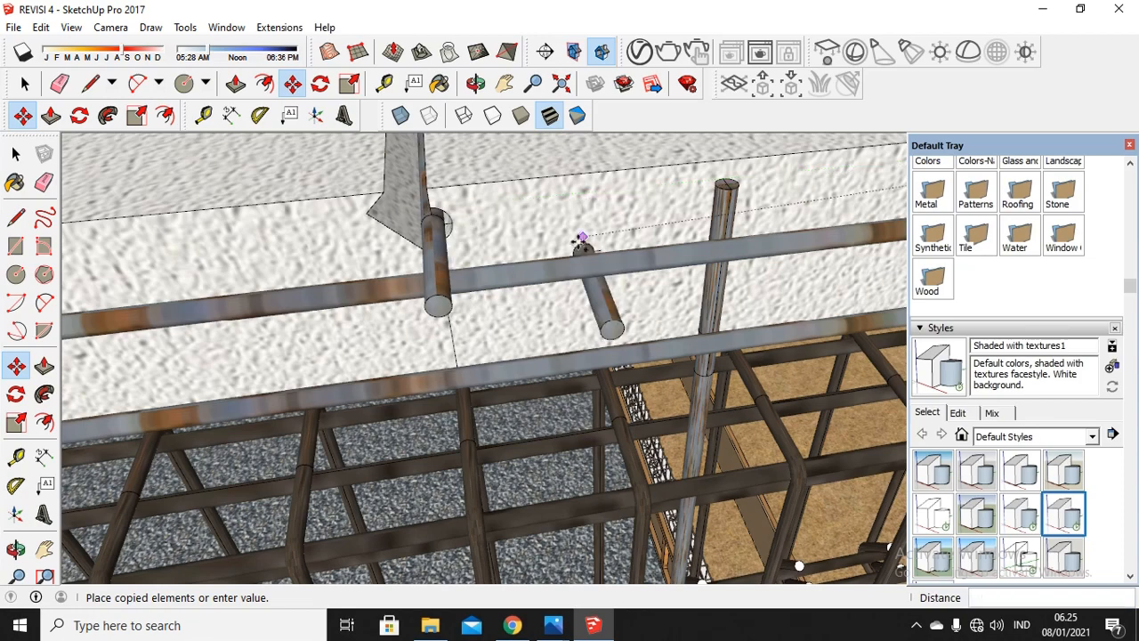
pyautogui.scroll(2, 135, 264)
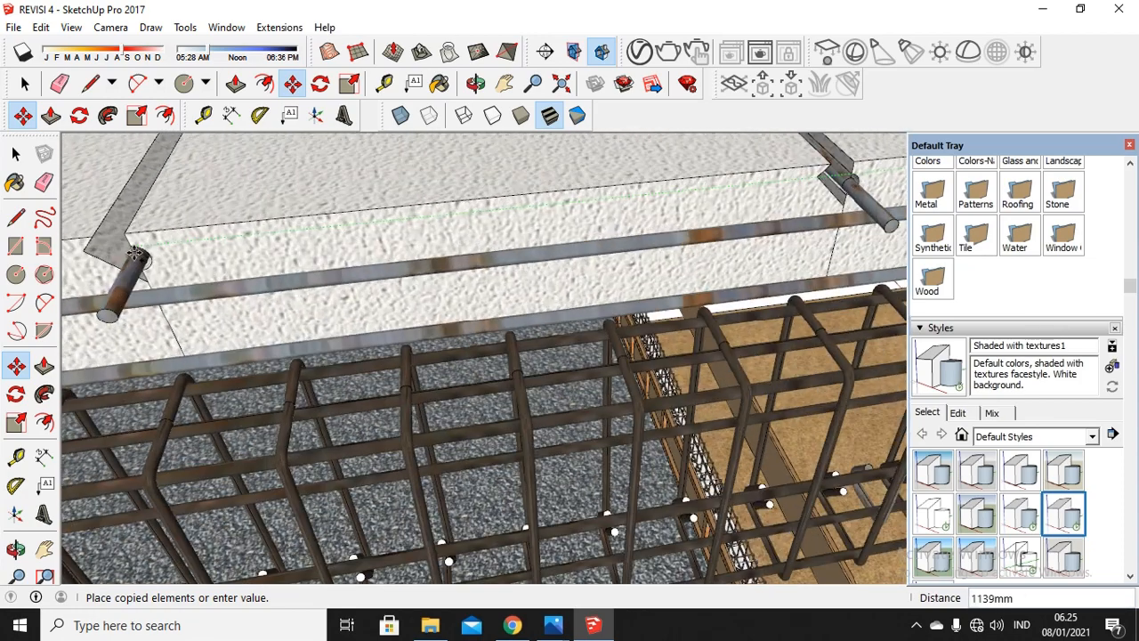
pyautogui.scroll(2, 131, 249)
pyautogui.scroll(1, 131, 249)
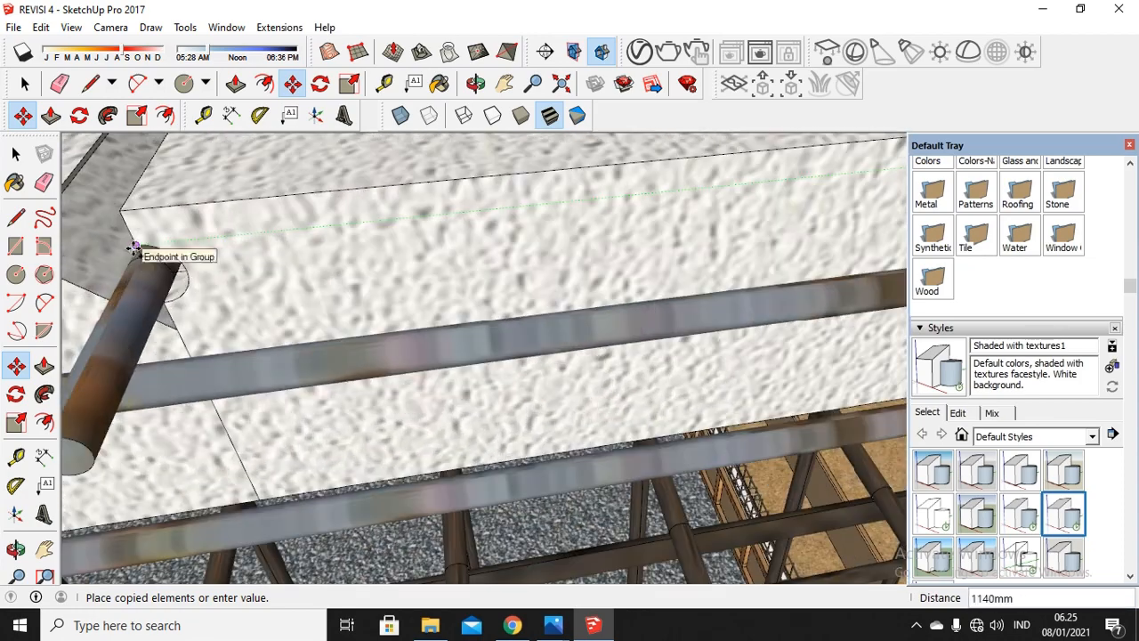
pyautogui.scroll(-2, 489, 280)
pyautogui.scroll(-1, 364, 292)
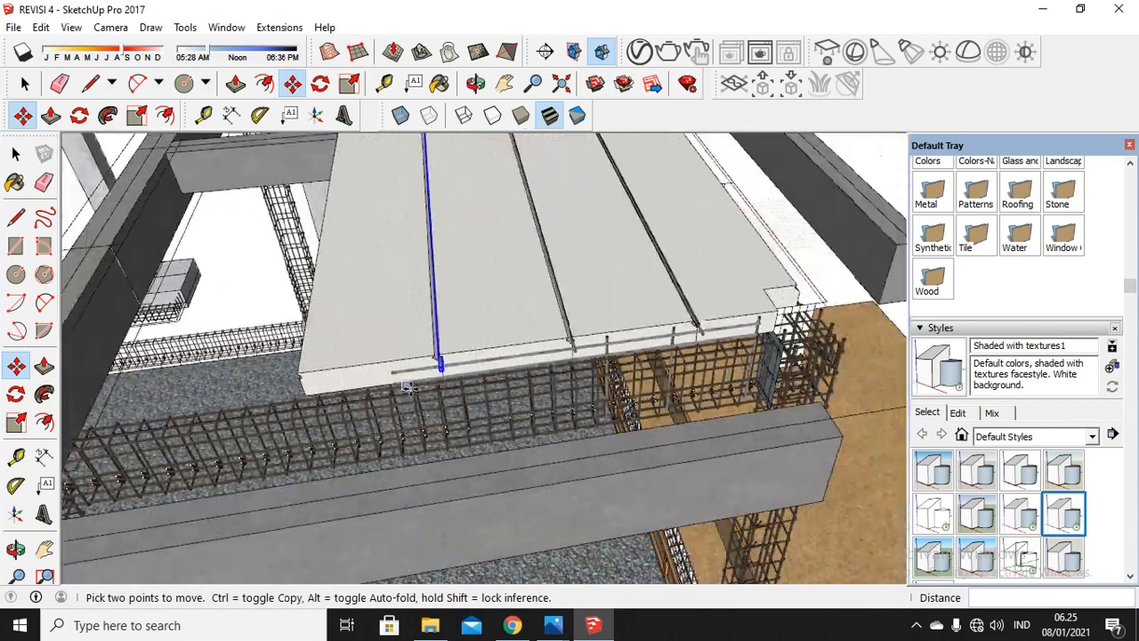
pyautogui.scroll(-2, 406, 386)
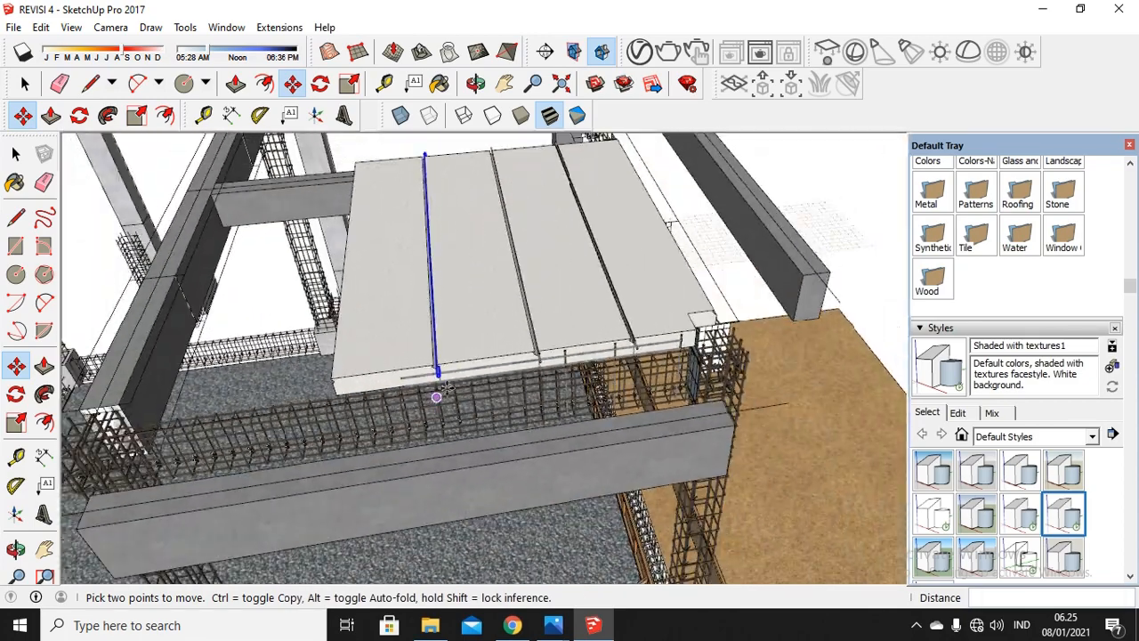
# Examine the junction where the bent anchor bars of the intermediate beam hook into the exposed cage of the main beam under the panels
pyautogui.click(476, 82)
pyautogui.moveTo(519, 269); pyautogui.dragTo(207, 299)
pyautogui.moveTo(224, 368); pyautogui.dragTo(738, 323)
pyautogui.scroll(10, 739, 323)
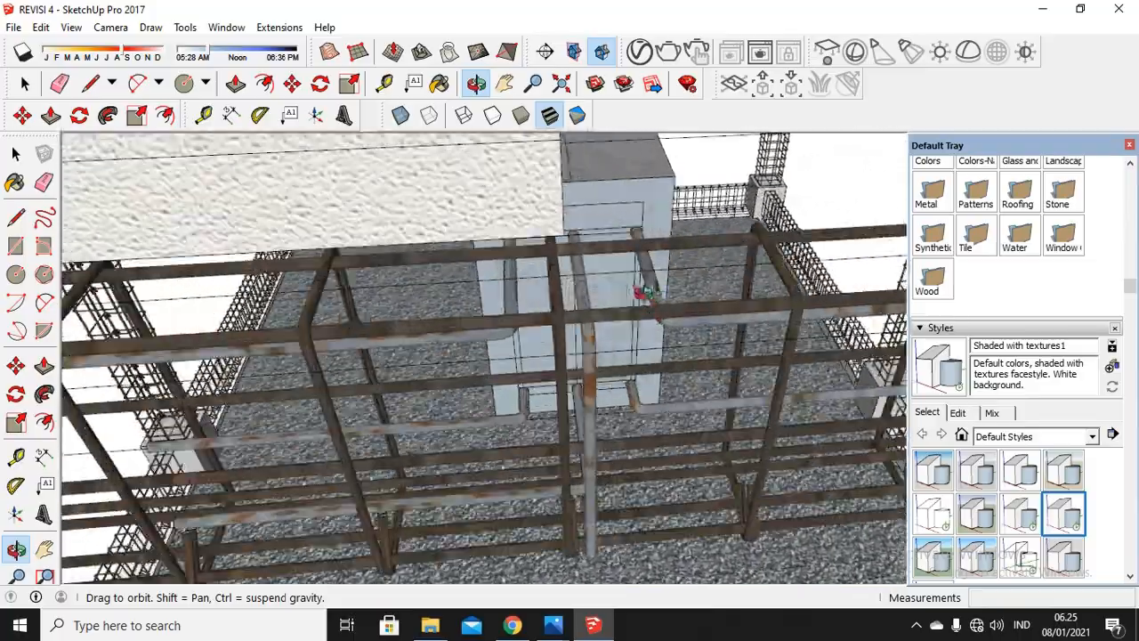
pyautogui.moveTo(644, 294); pyautogui.dragTo(481, 136)
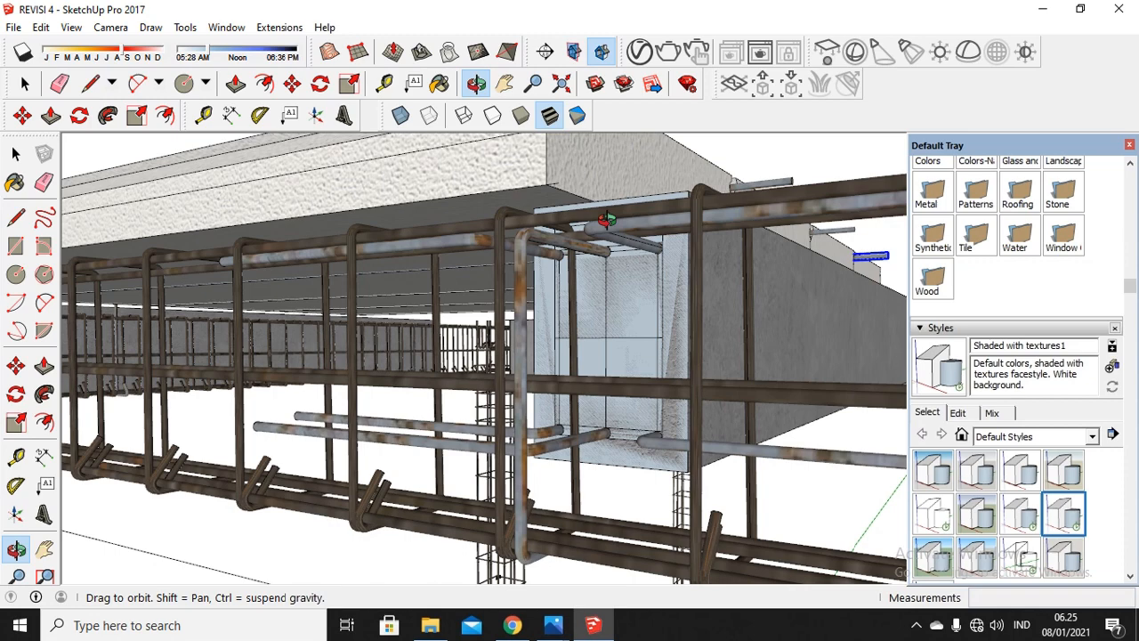
pyautogui.moveTo(566, 264); pyautogui.dragTo(251, 362)
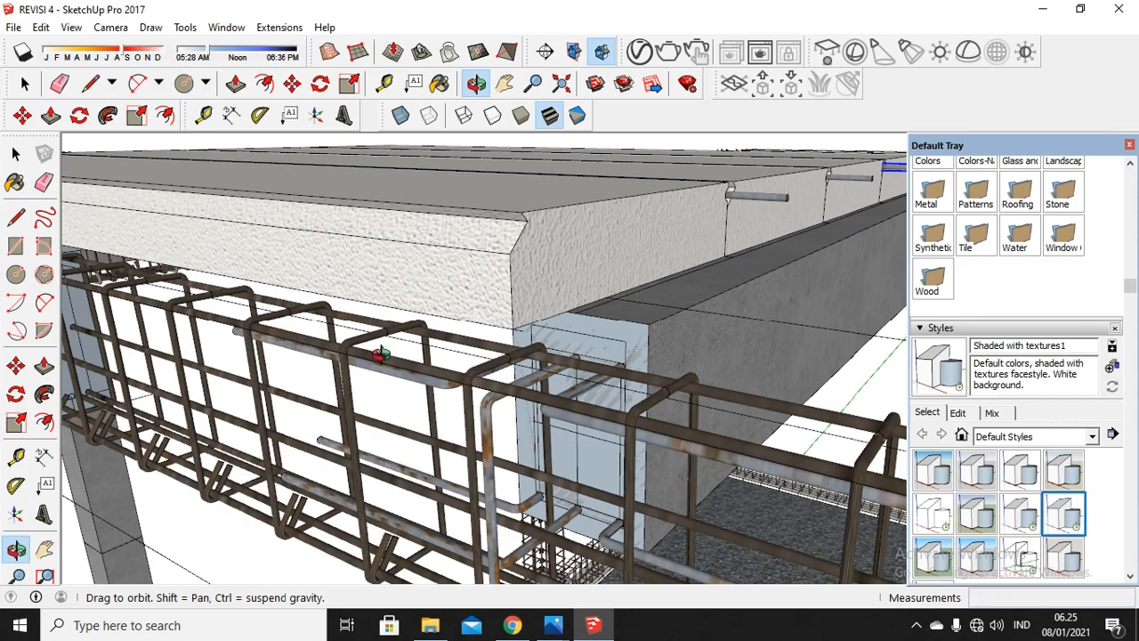
pyautogui.moveTo(381, 352); pyautogui.dragTo(502, 464)
pyautogui.scroll(5, 501, 465)
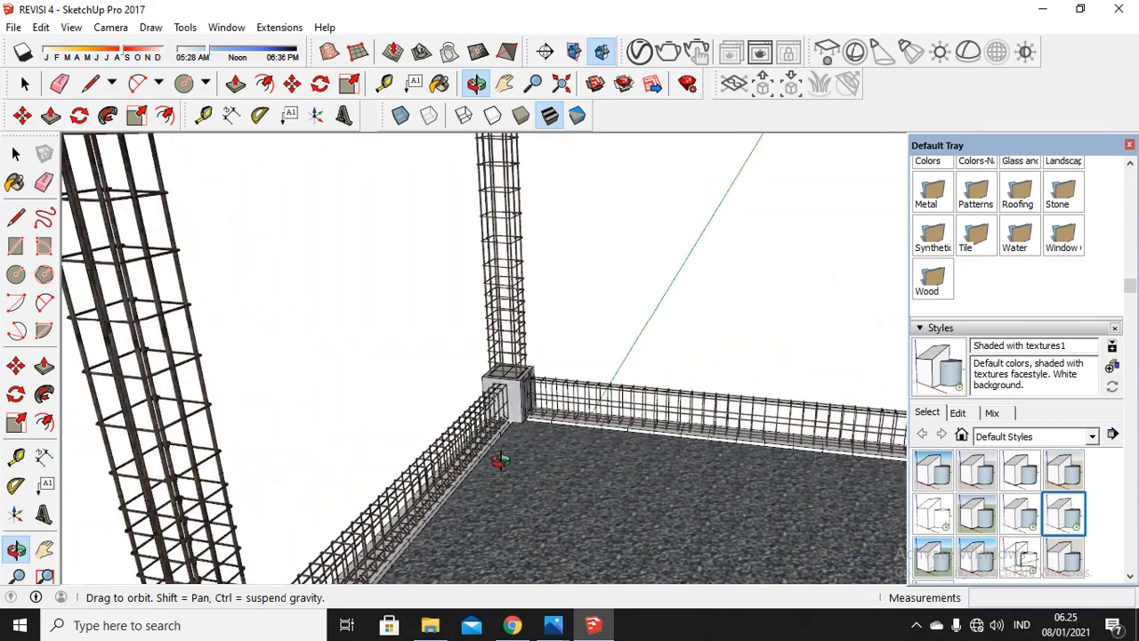
pyautogui.scroll(-5, 504, 453)
pyautogui.scroll(5, 525, 415)
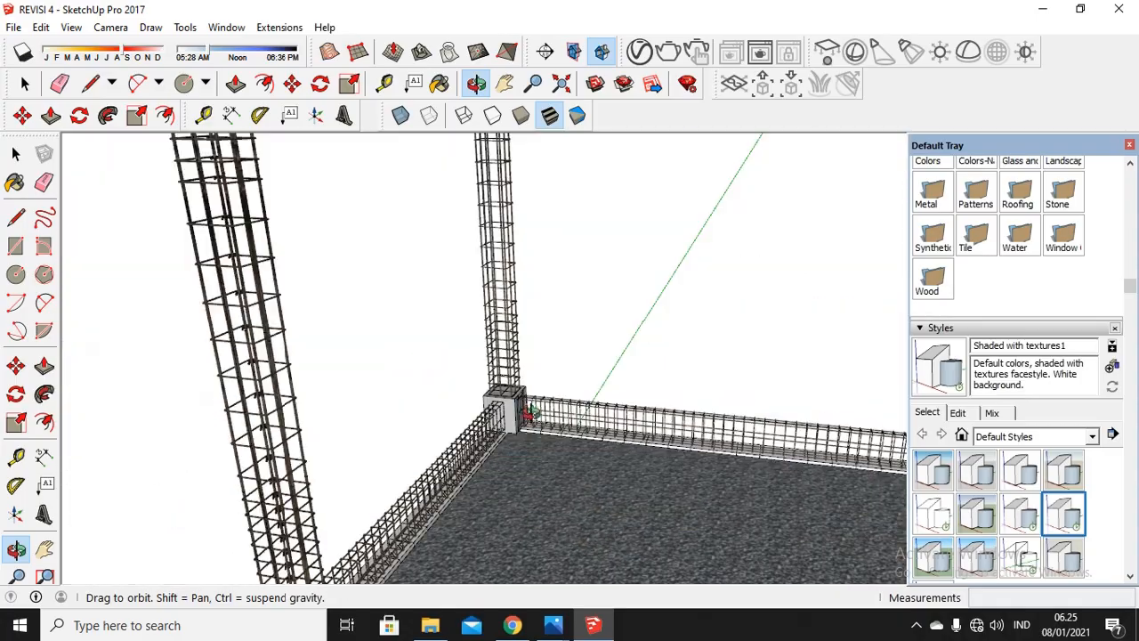
pyautogui.scroll(-3, 532, 349)
pyautogui.moveTo(438, 346); pyautogui.dragTo(557, 428)
pyautogui.moveTo(715, 443); pyautogui.dragTo(784, 407)
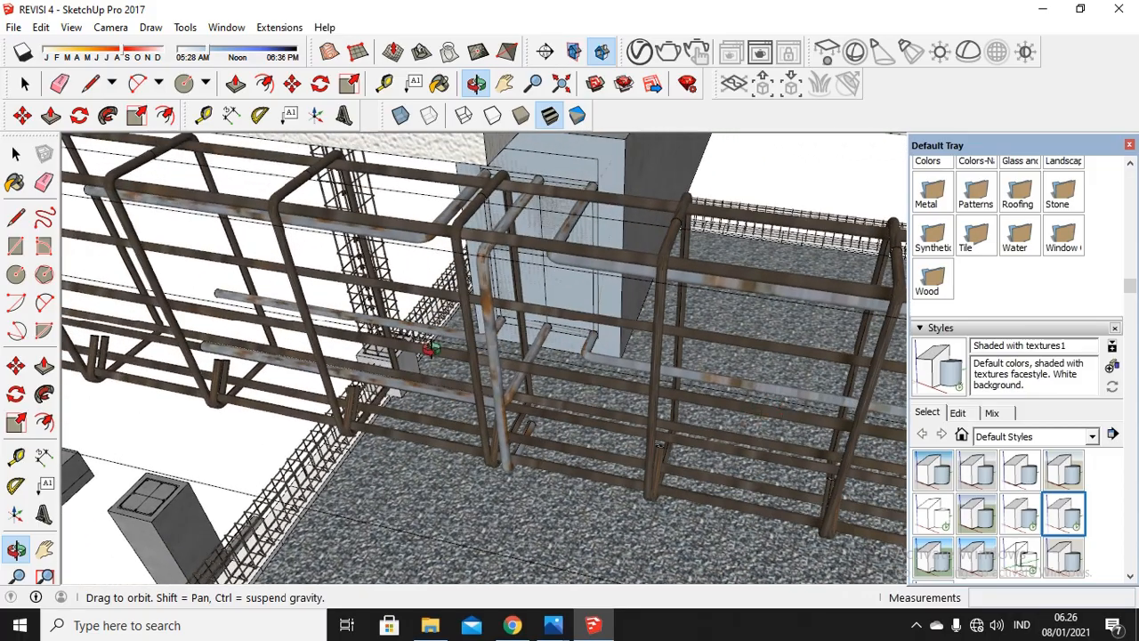
# Examine the whole structural frame from several sides, comparing the floor panels and tie bars with the surrounding beams, columns and footings
pyautogui.moveTo(430, 347); pyautogui.dragTo(522, 285)
pyautogui.moveTo(611, 275); pyautogui.dragTo(400, 259)
pyautogui.moveTo(512, 348); pyautogui.dragTo(519, 285)
pyautogui.moveTo(440, 300); pyautogui.dragTo(521, 300)
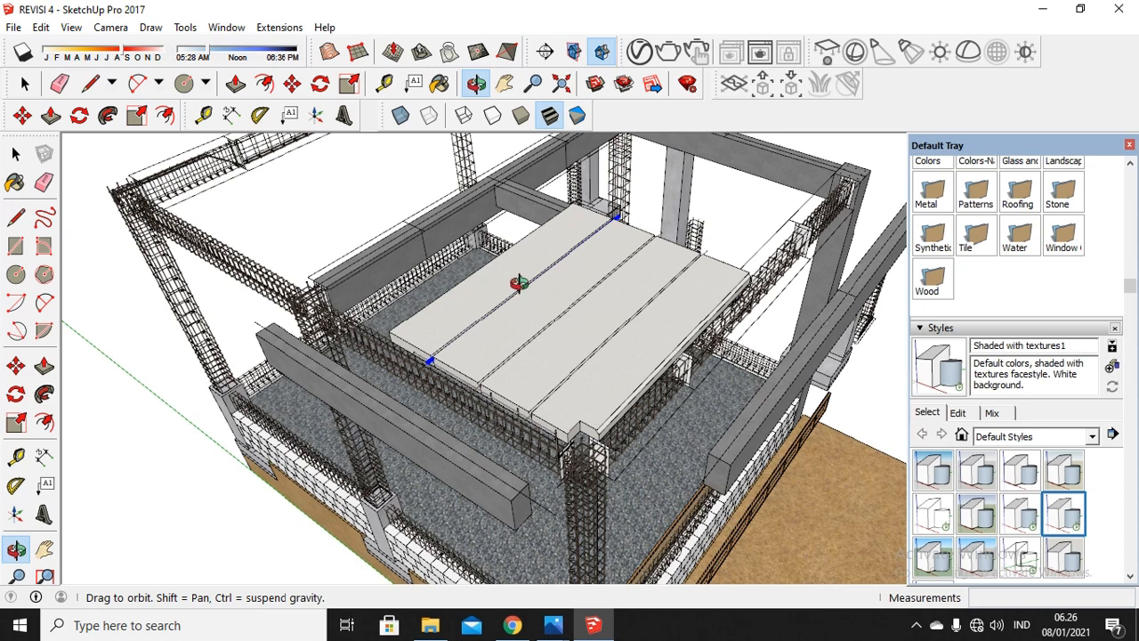
pyautogui.moveTo(569, 336); pyautogui.dragTo(446, 264)
pyautogui.scroll(-3, 592, 346)
pyautogui.scroll(-2, 592, 346)
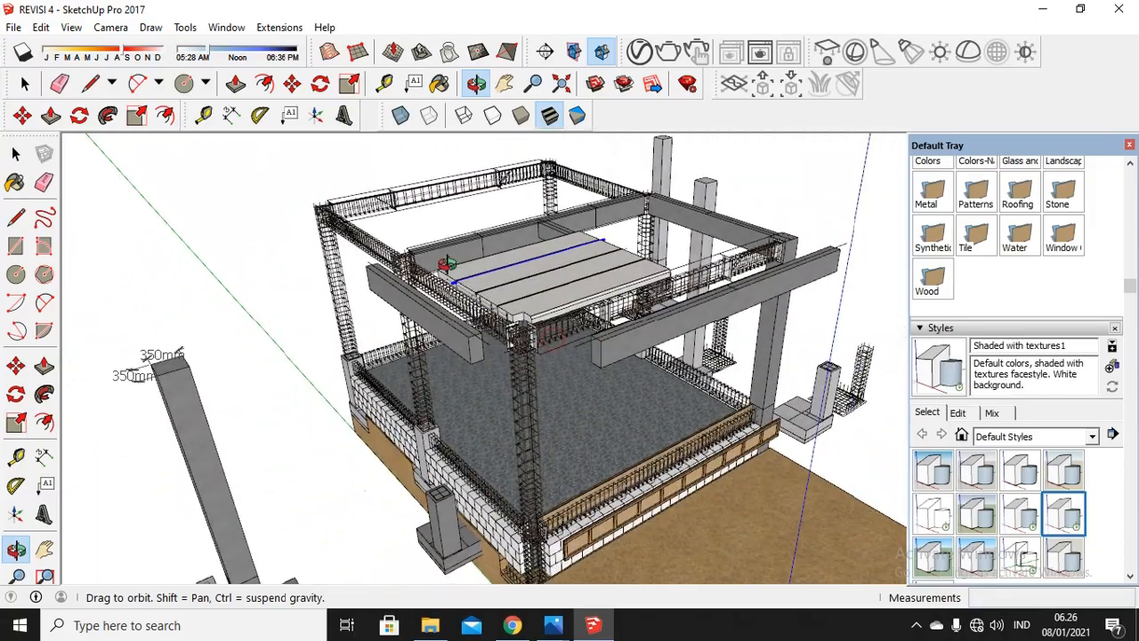
pyautogui.scroll(2, 643, 309)
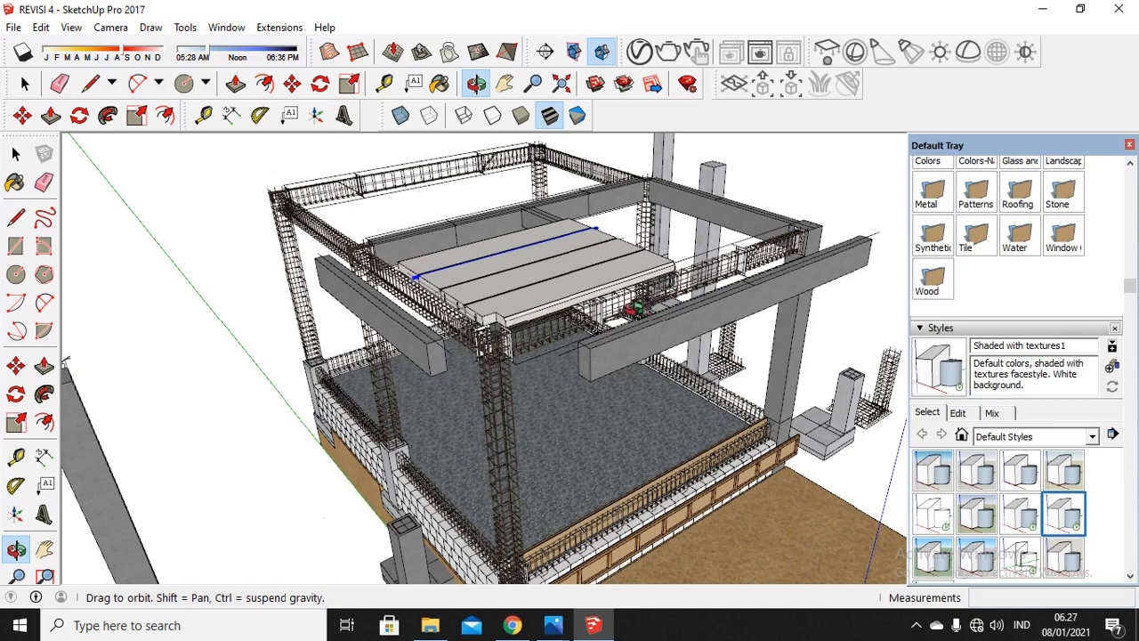
pyautogui.moveTo(643, 308); pyautogui.dragTo(549, 293)
pyautogui.moveTo(409, 229); pyautogui.dragTo(677, 294)
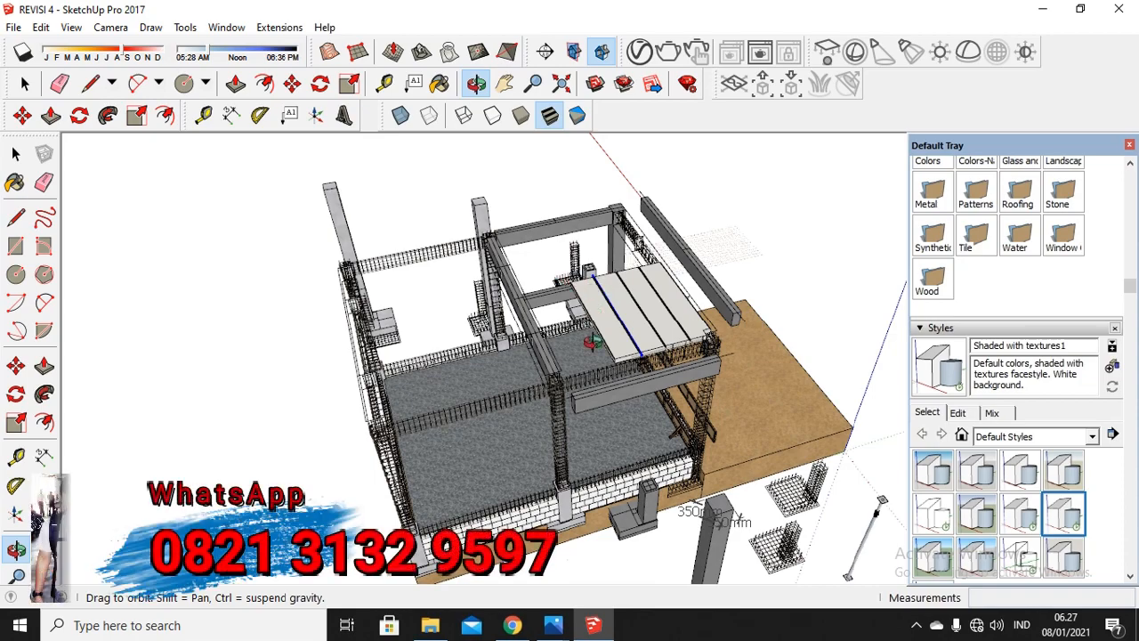
pyautogui.moveTo(596, 352); pyautogui.dragTo(388, 345)
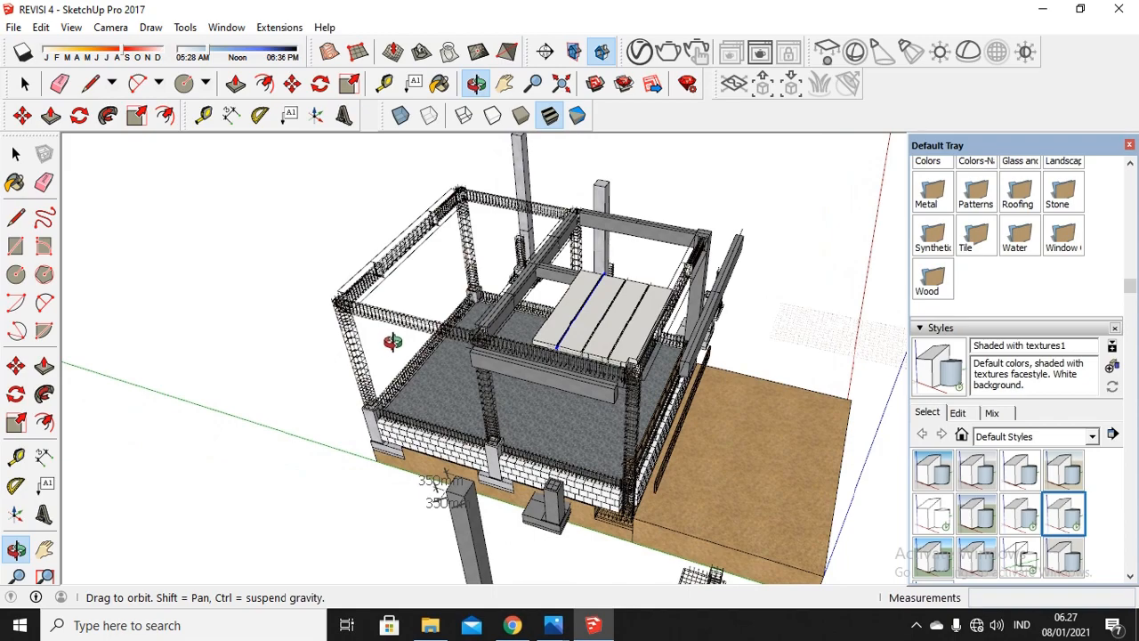
pyautogui.moveTo(551, 255); pyautogui.dragTo(443, 278)
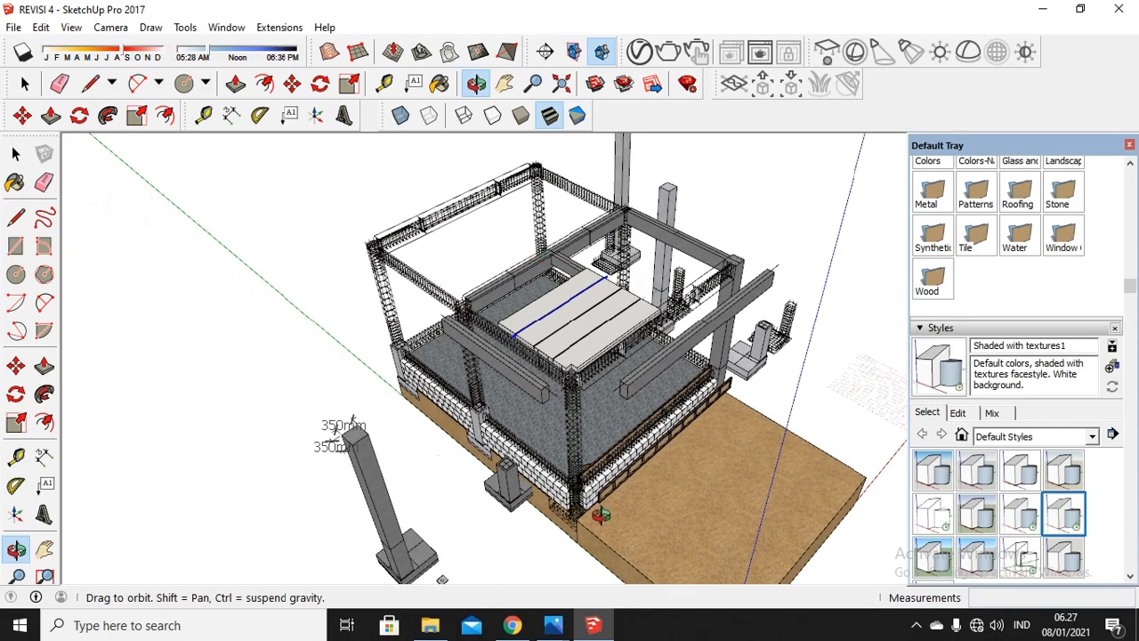
# Examine the exposed corner column cage from the tie beams on the masonry foundation up to the notched panel corner
pyautogui.scroll(5, 602, 513)
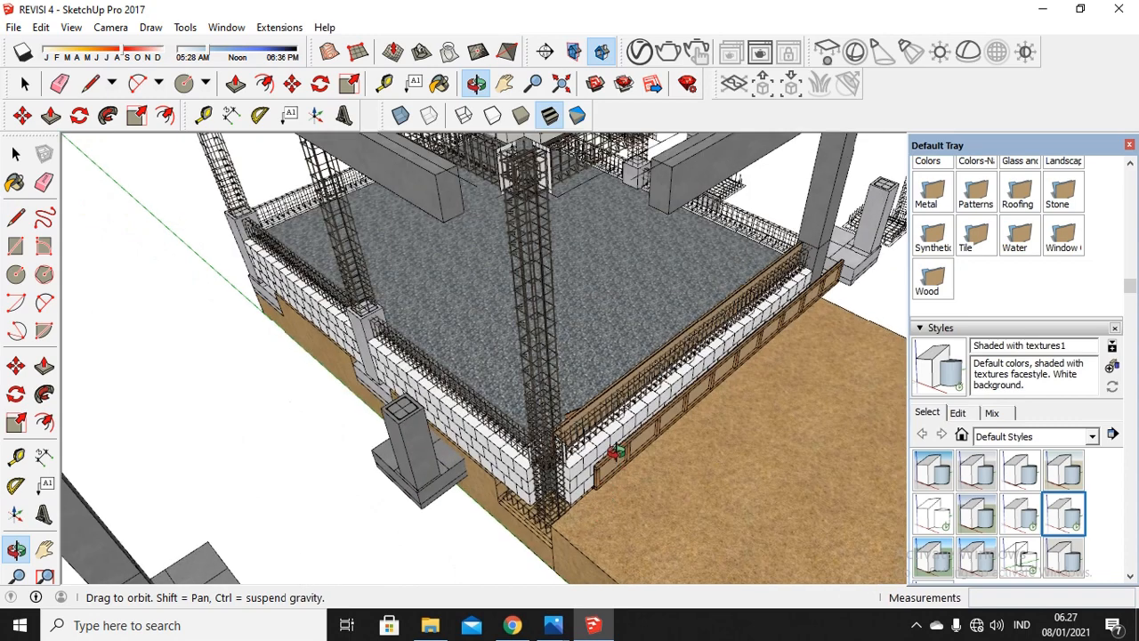
pyautogui.scroll(-3, 618, 402)
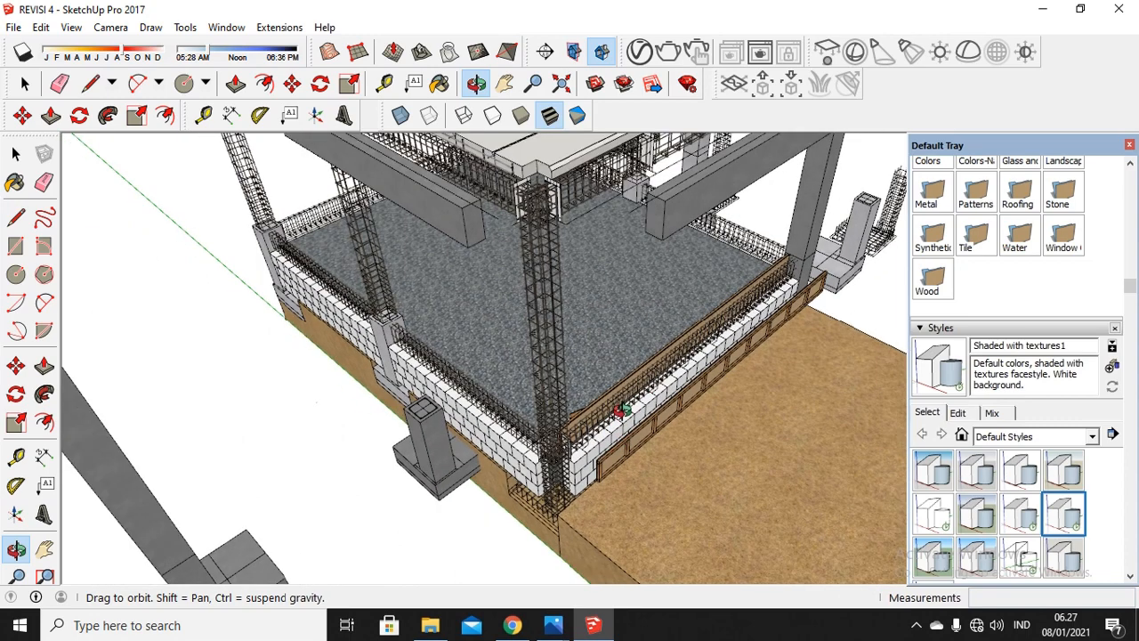
pyautogui.moveTo(534, 209); pyautogui.dragTo(492, 205)
pyautogui.scroll(2, 530, 203)
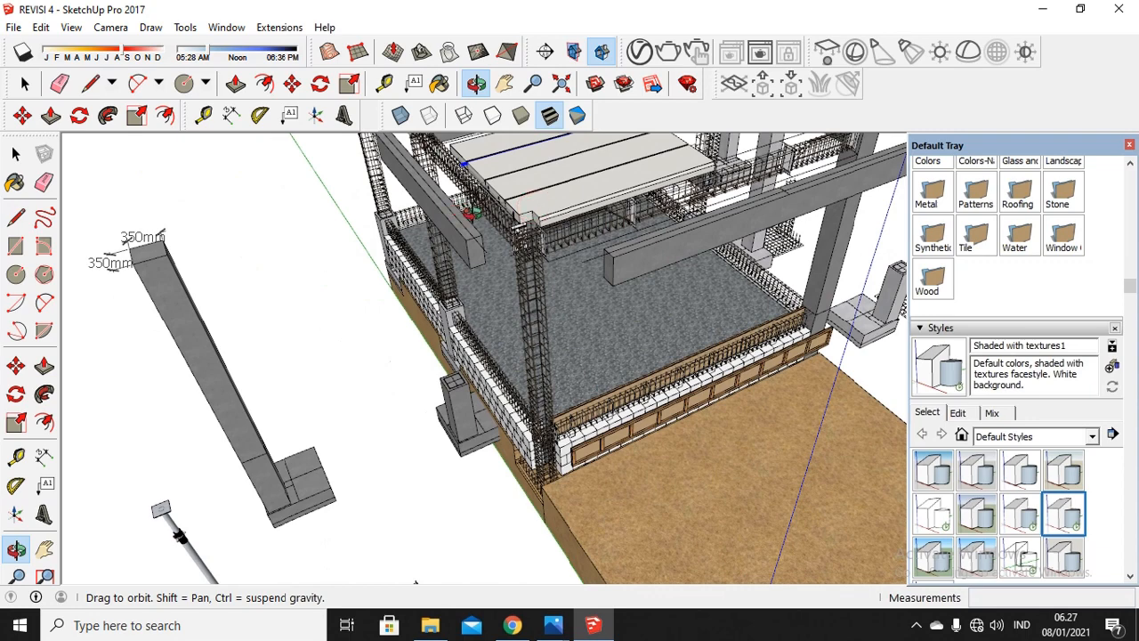
pyautogui.scroll(3, 508, 214)
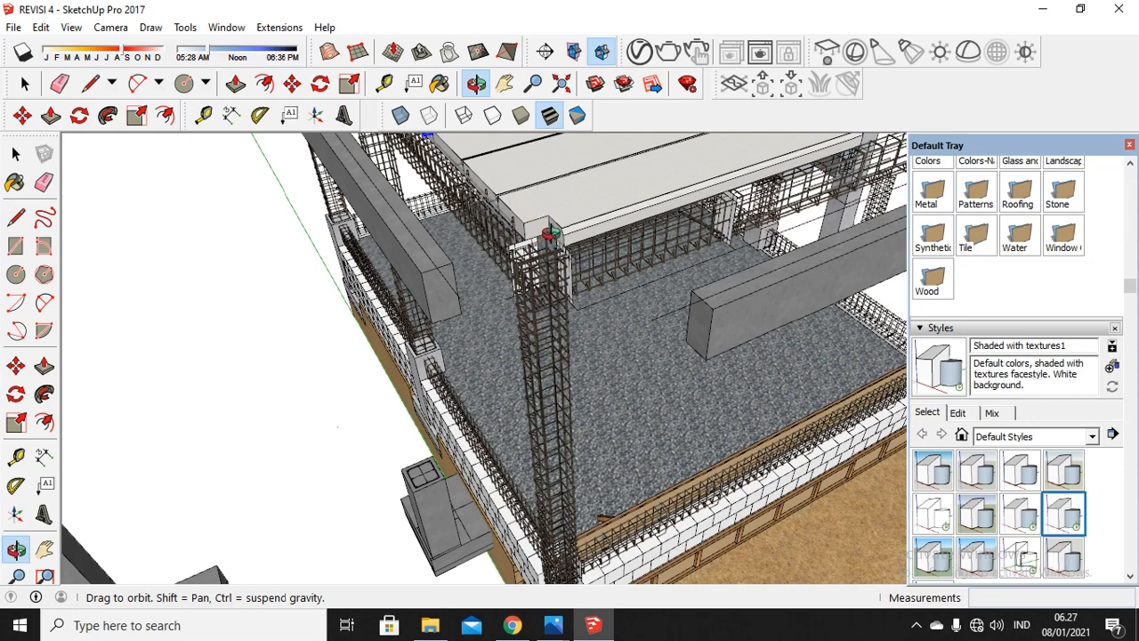
pyautogui.moveTo(557, 236); pyautogui.dragTo(641, 294)
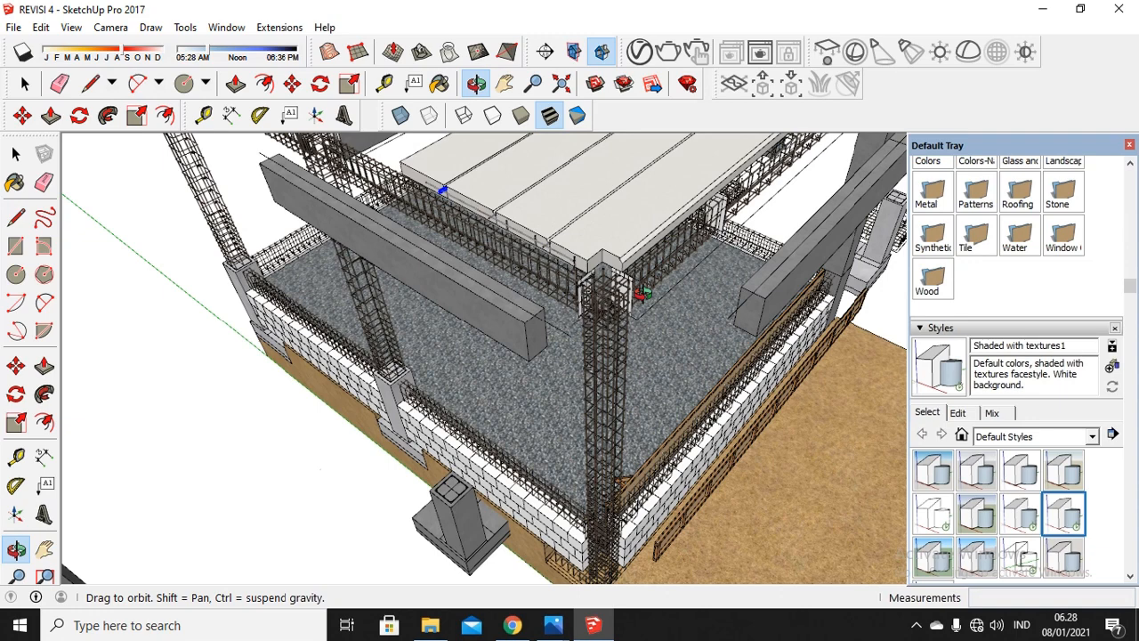
pyautogui.moveTo(539, 381); pyautogui.dragTo(461, 339)
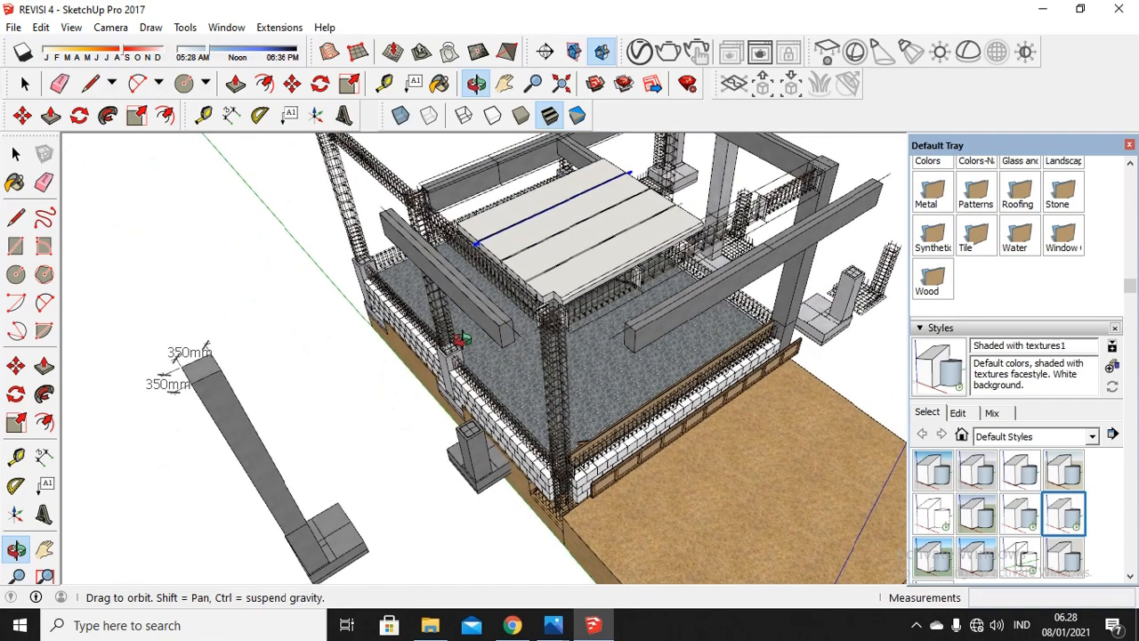